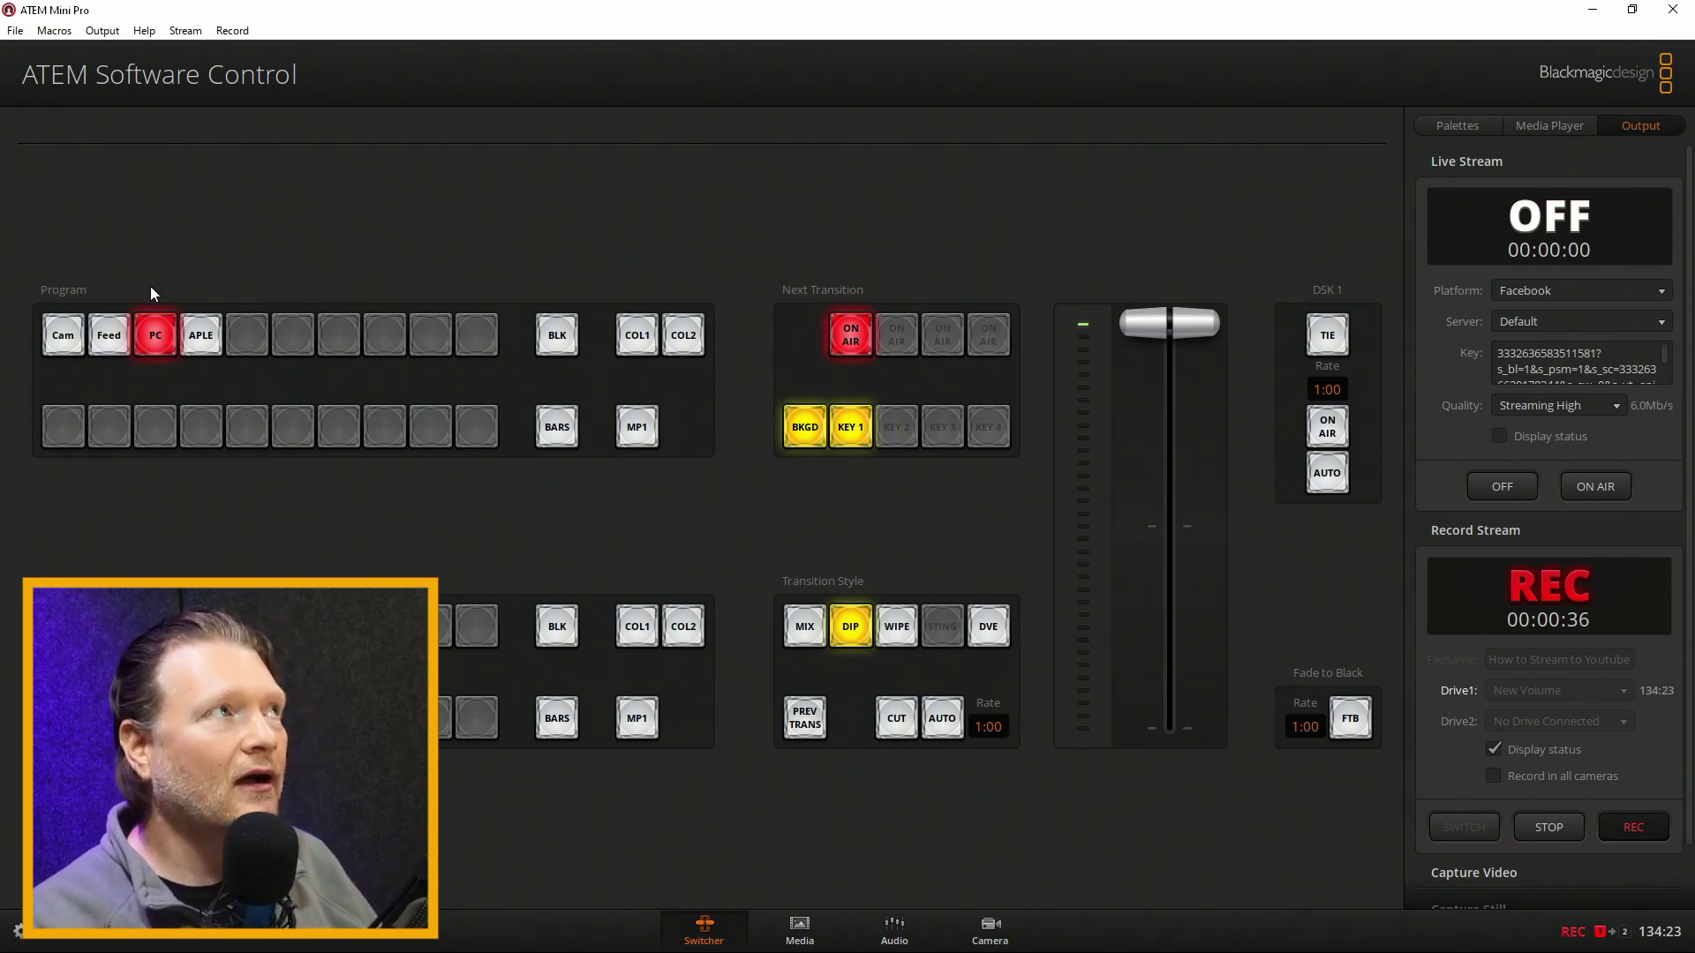
- Collapse the Record Stream section in the output settings and clear the live stream's stream key
left_click(1455, 128)
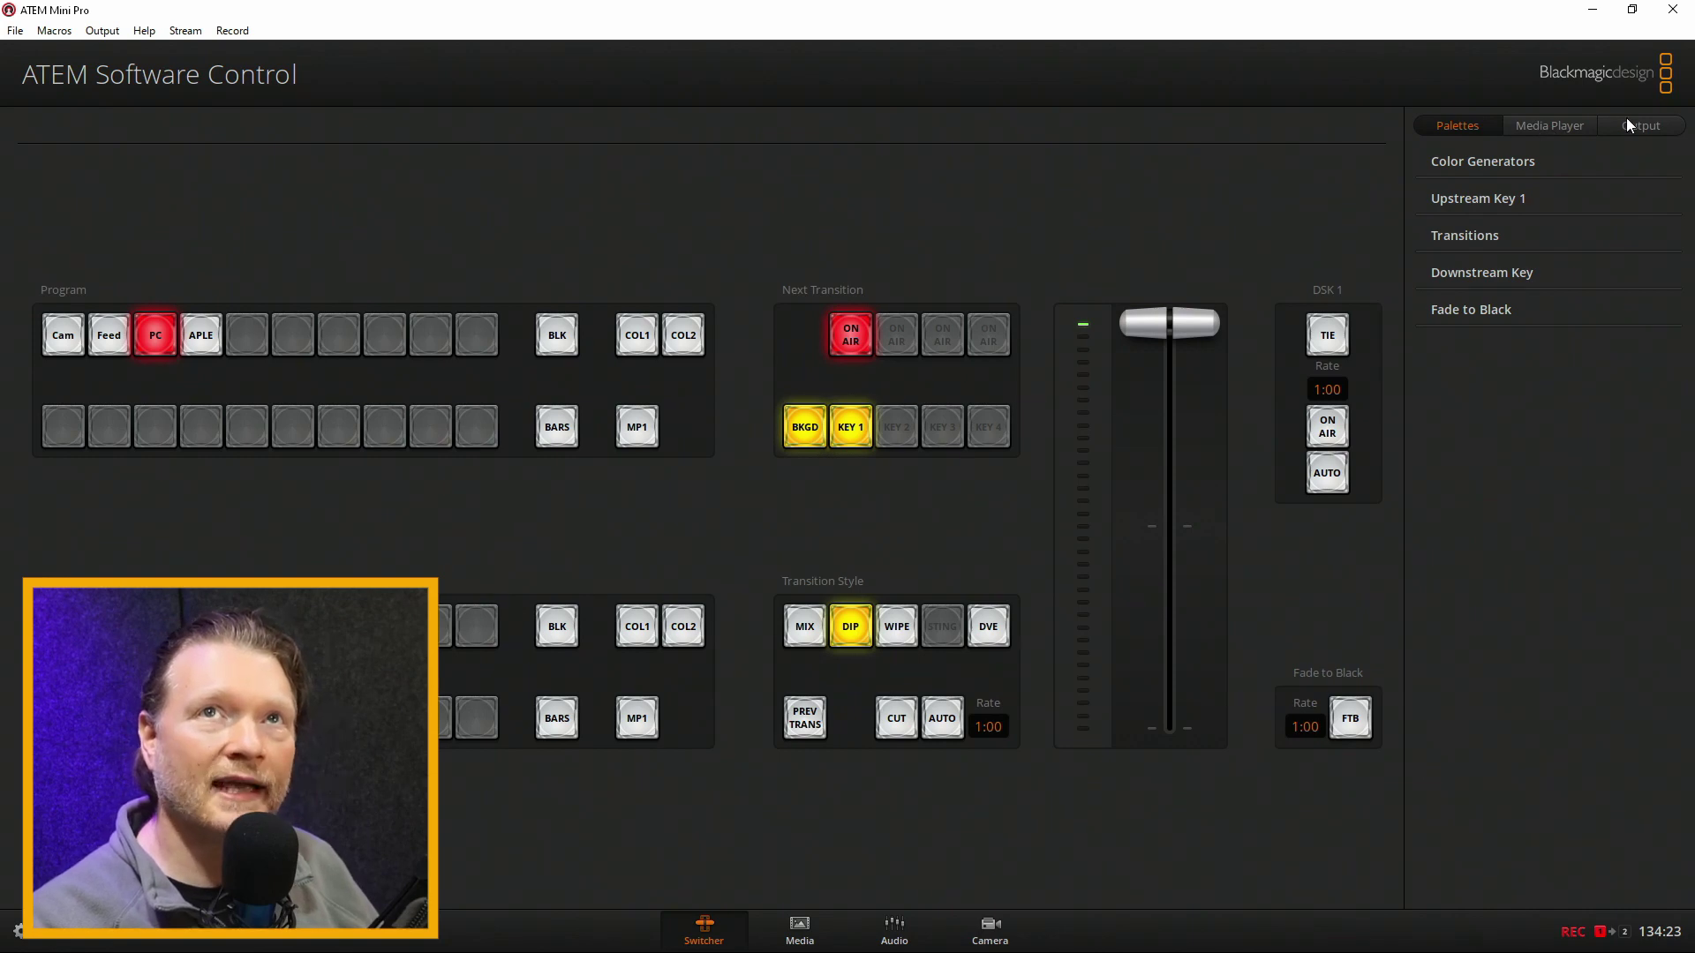
left_click(1657, 128)
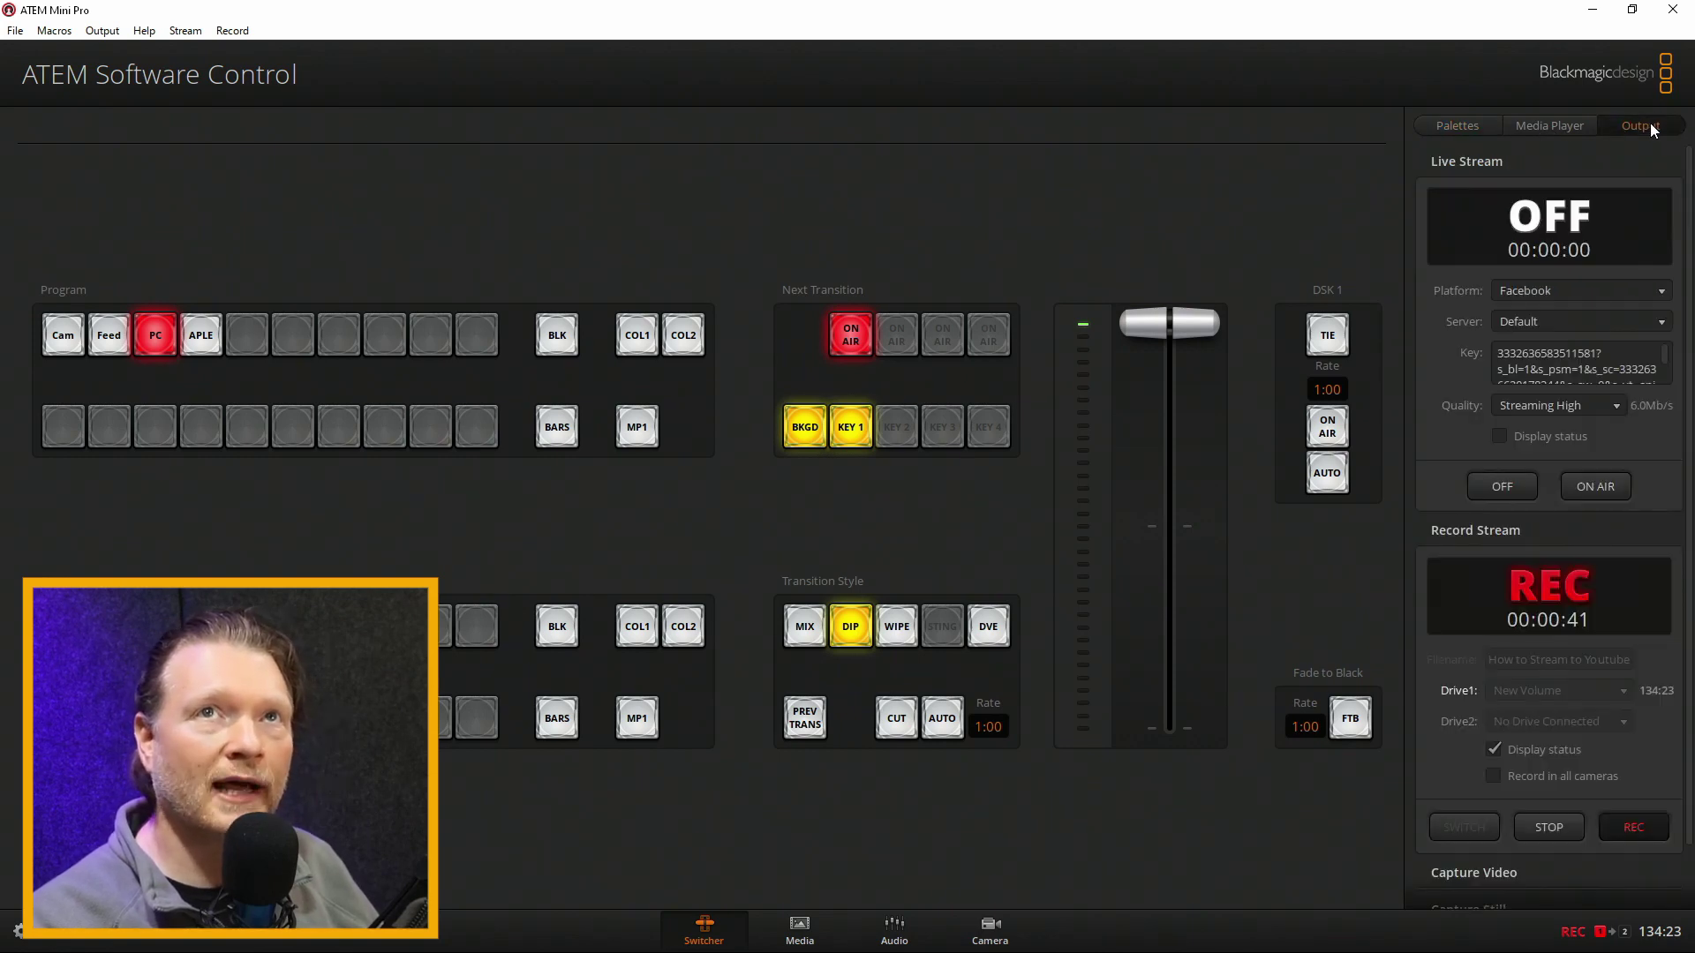
left_click(1507, 534)
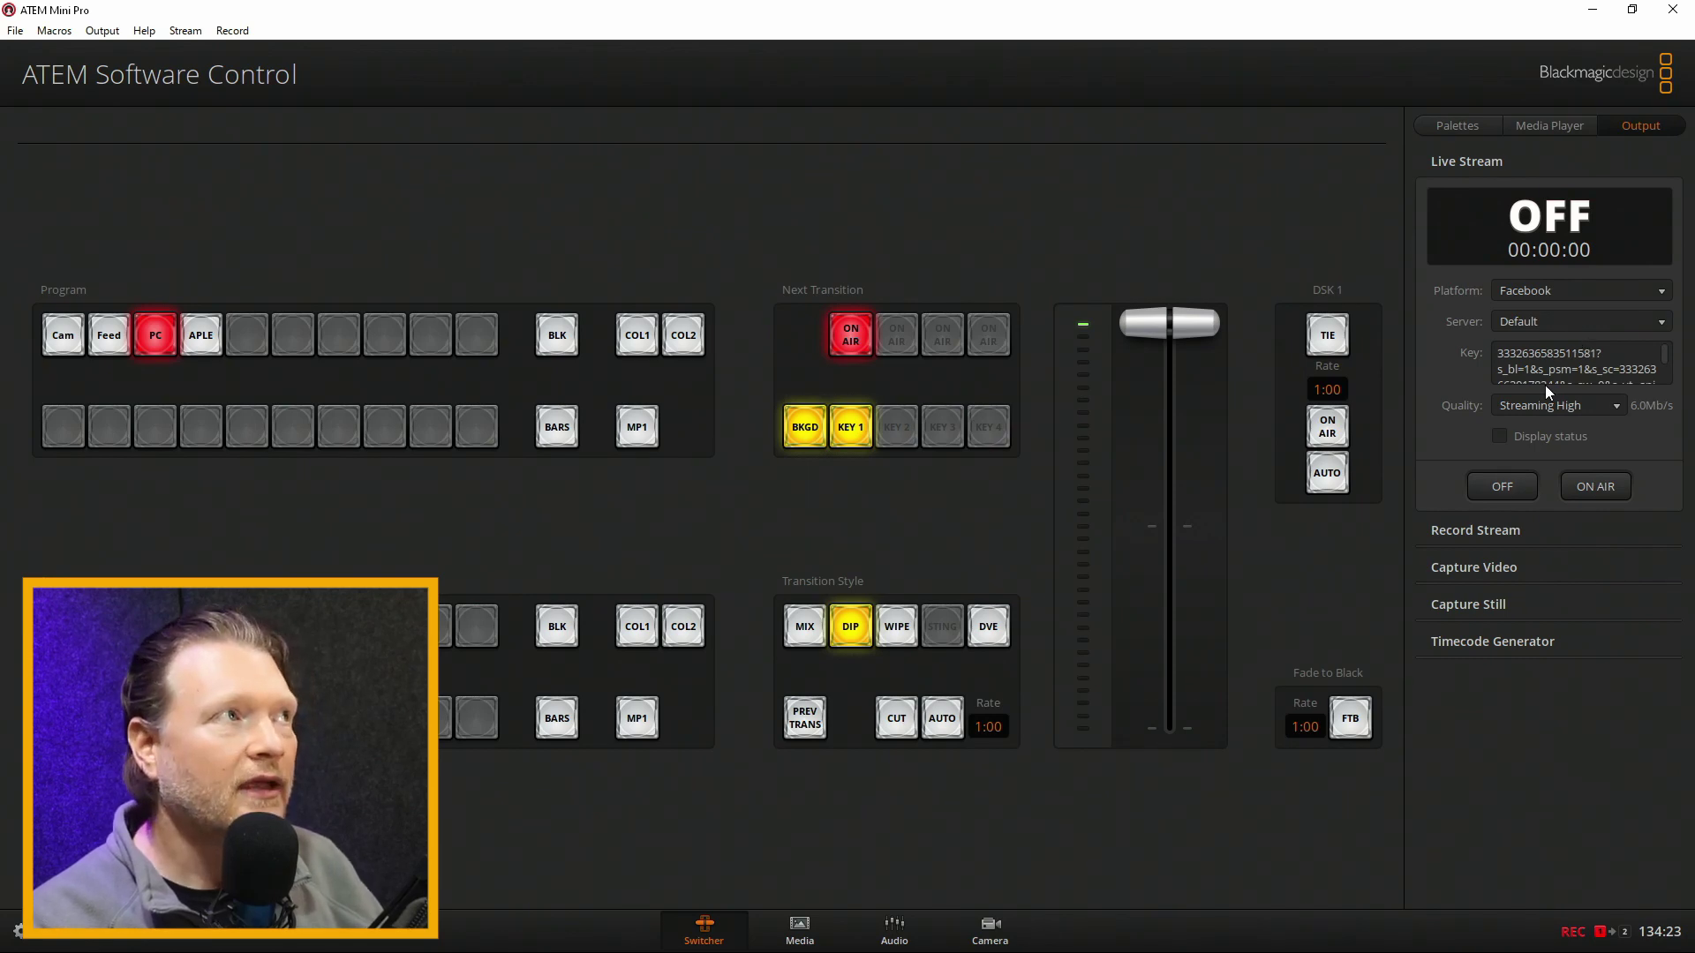
double_click(1551, 354)
key("ctrl+a")
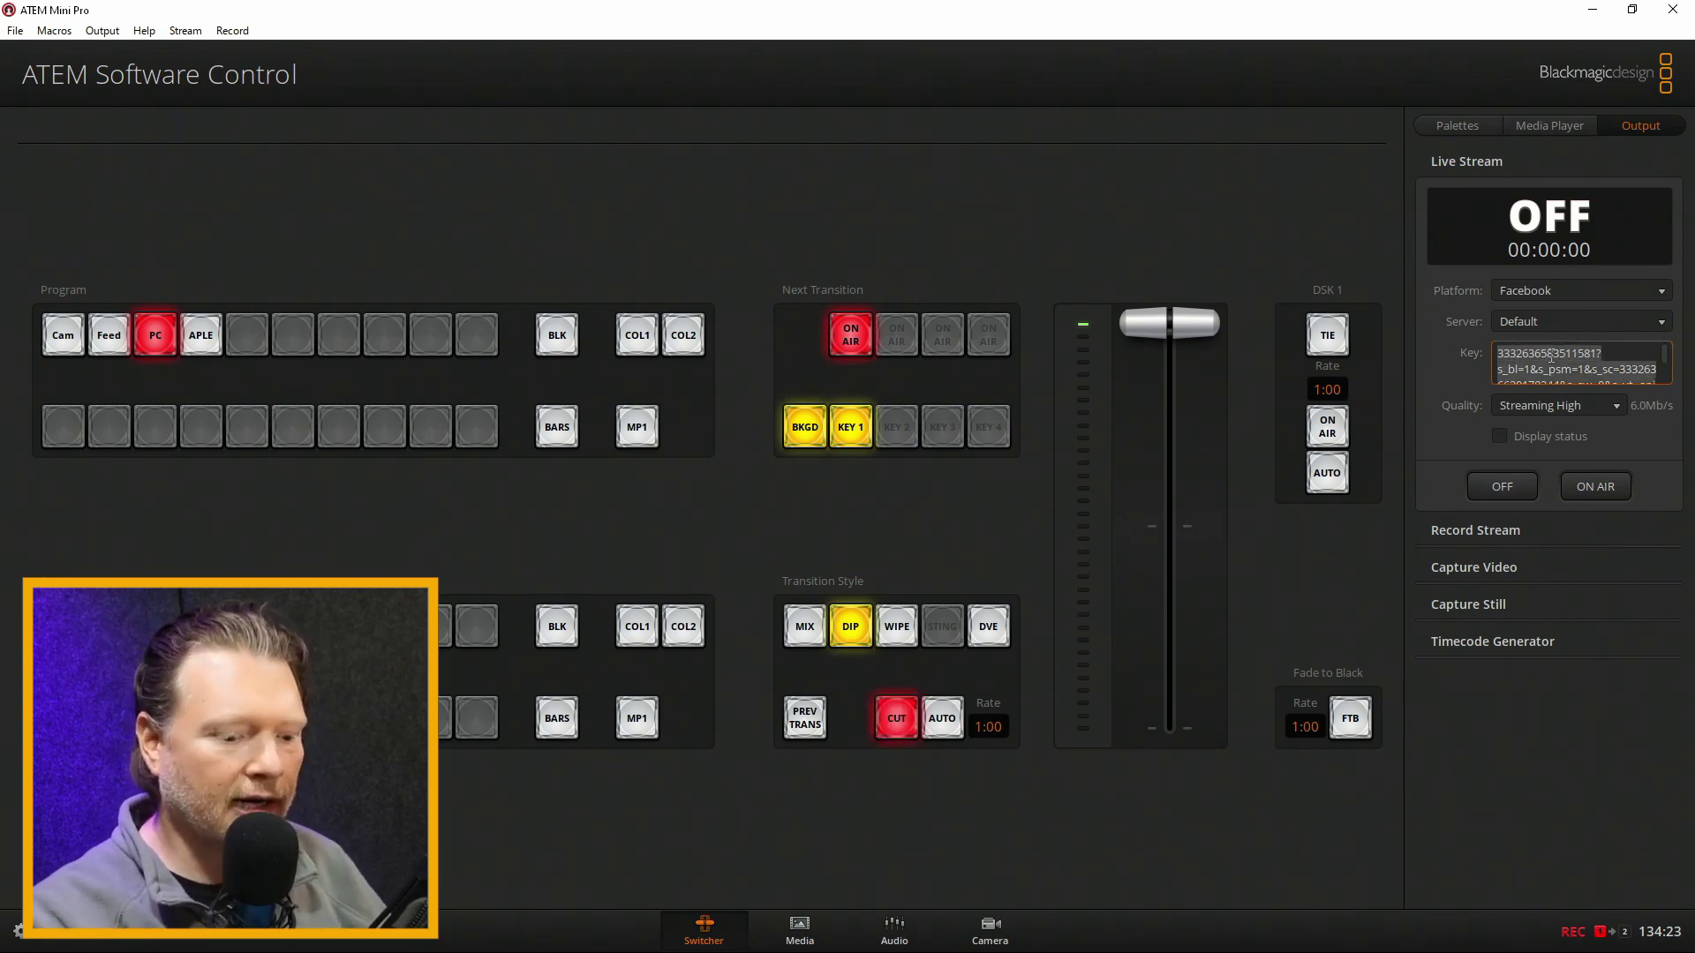
key("BackSpace")
left_click(1632, 462)
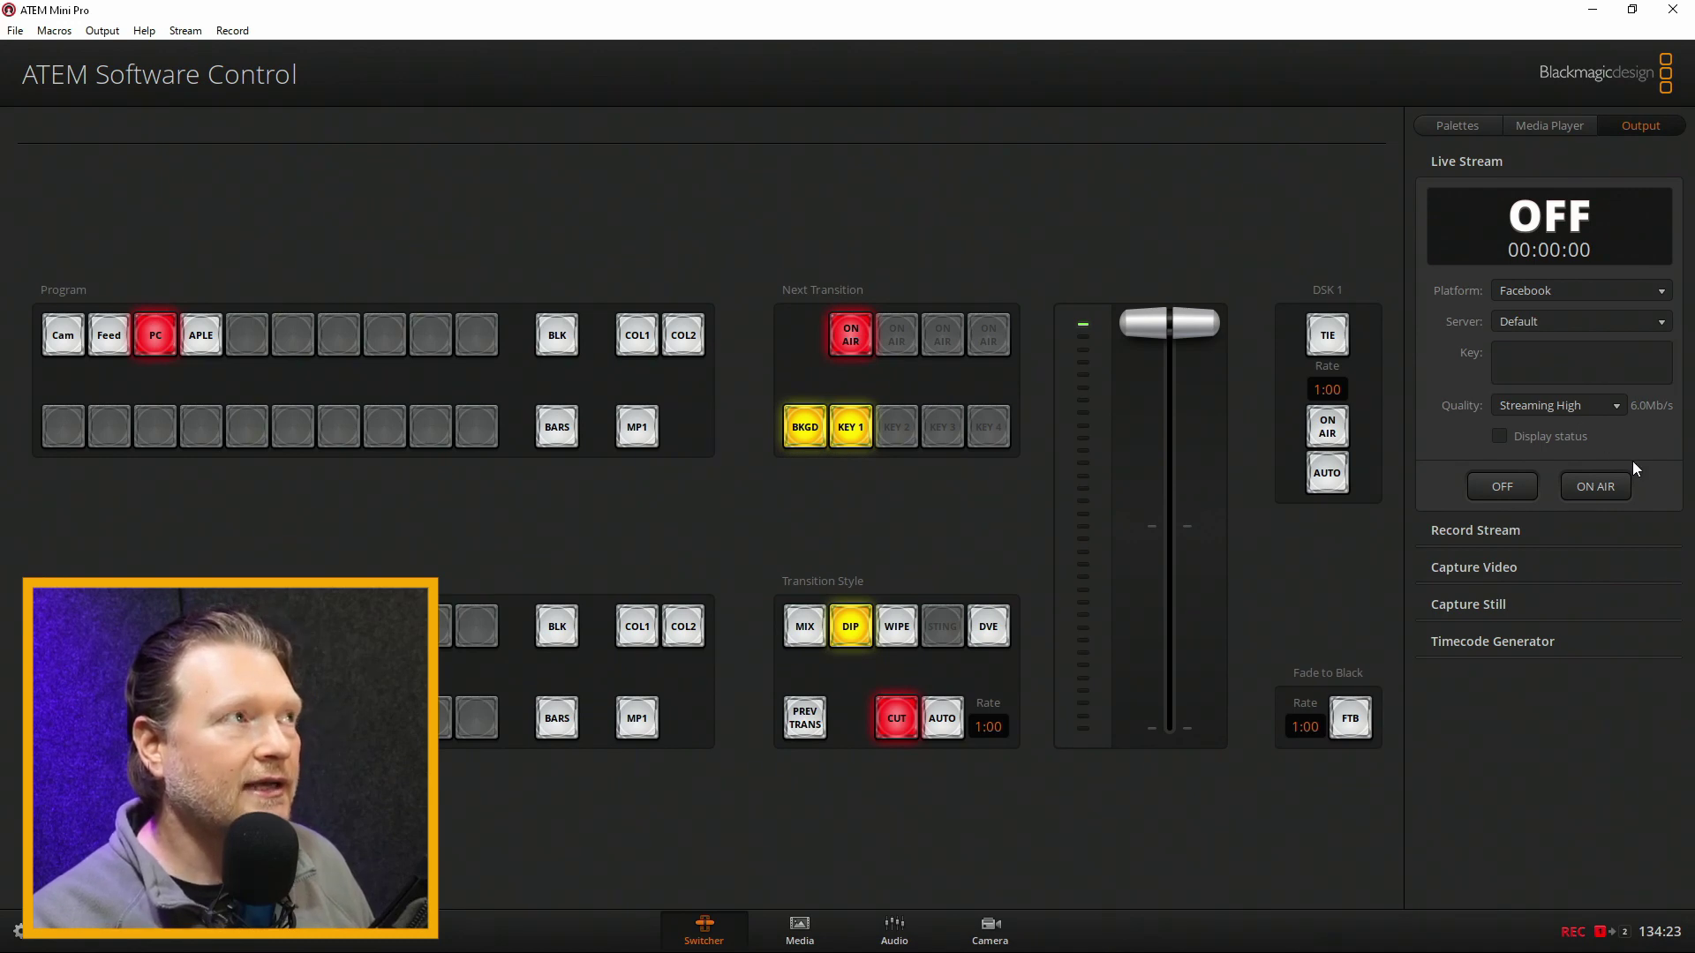
- Try to put the Facebook live stream on air without a stream key and switch it off again
left_click(1565, 293)
left_click(1597, 482)
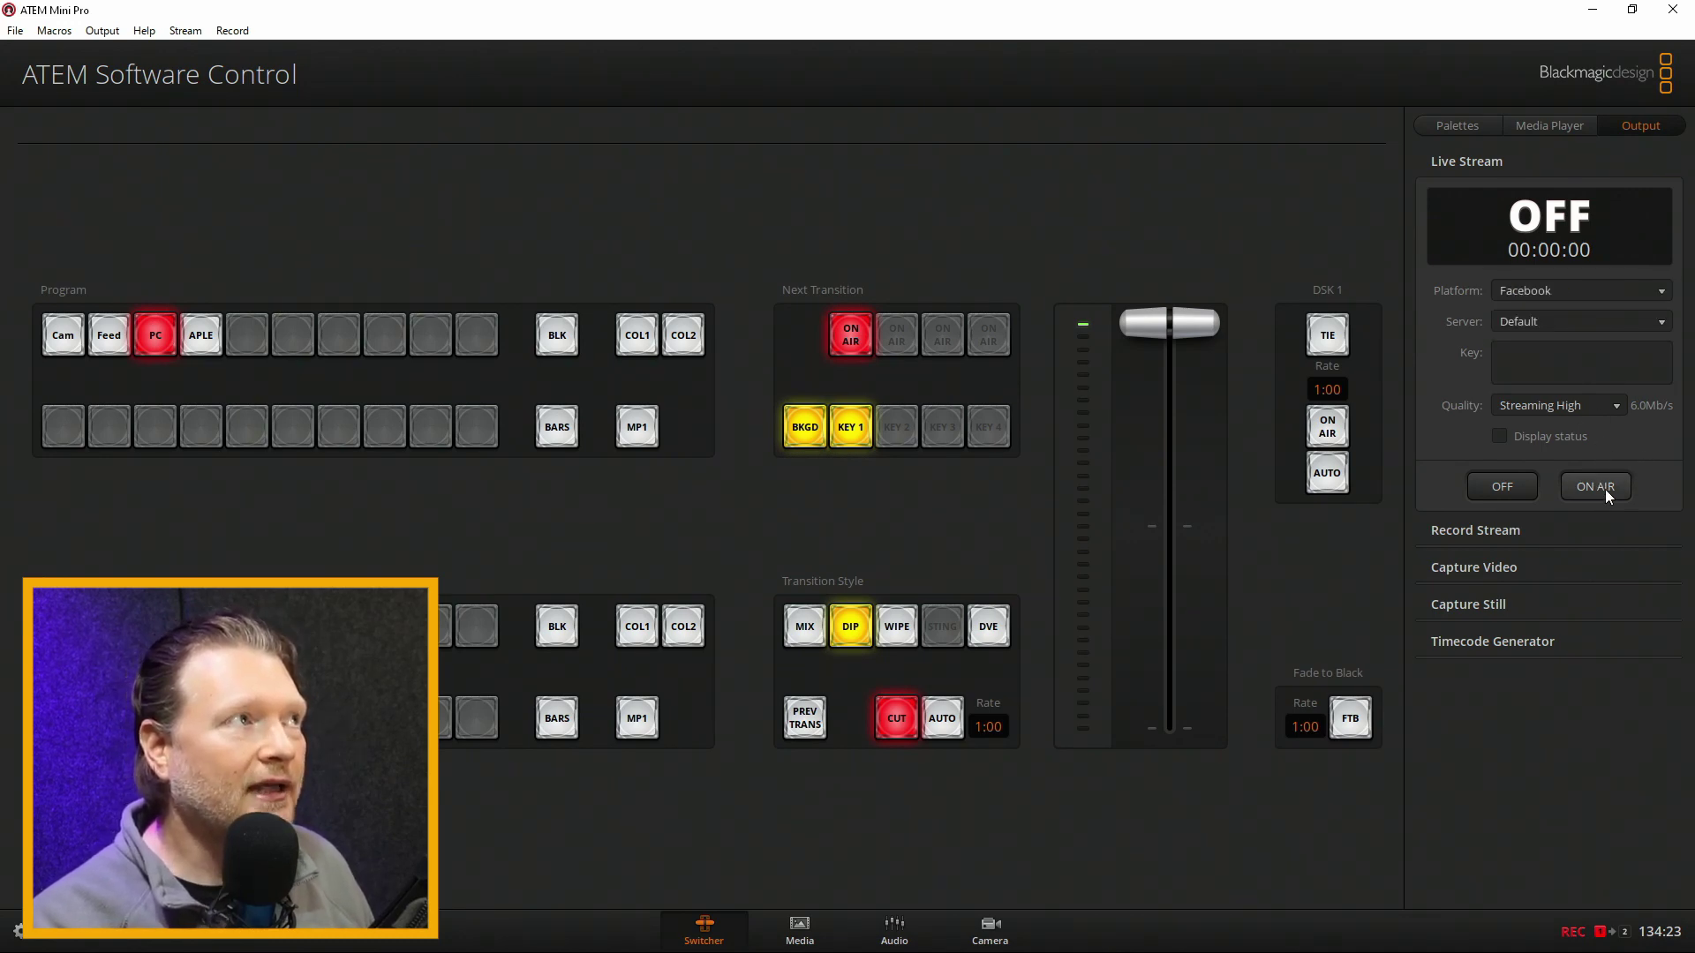
left_click(1603, 487)
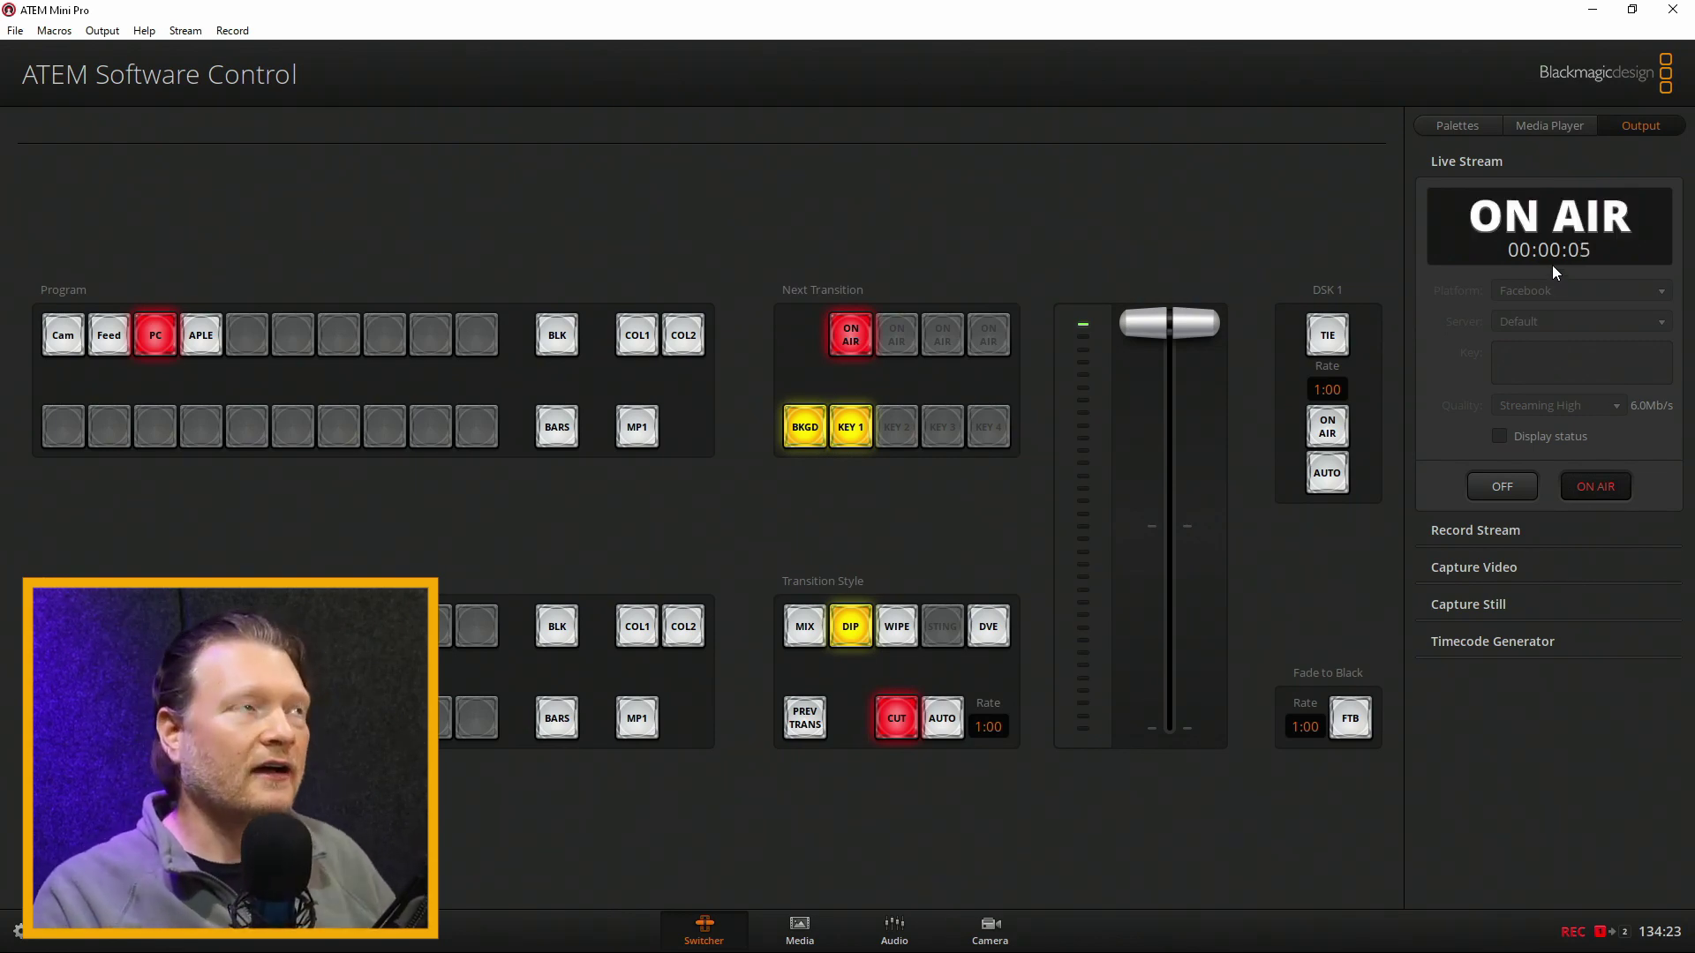
left_click(1512, 484)
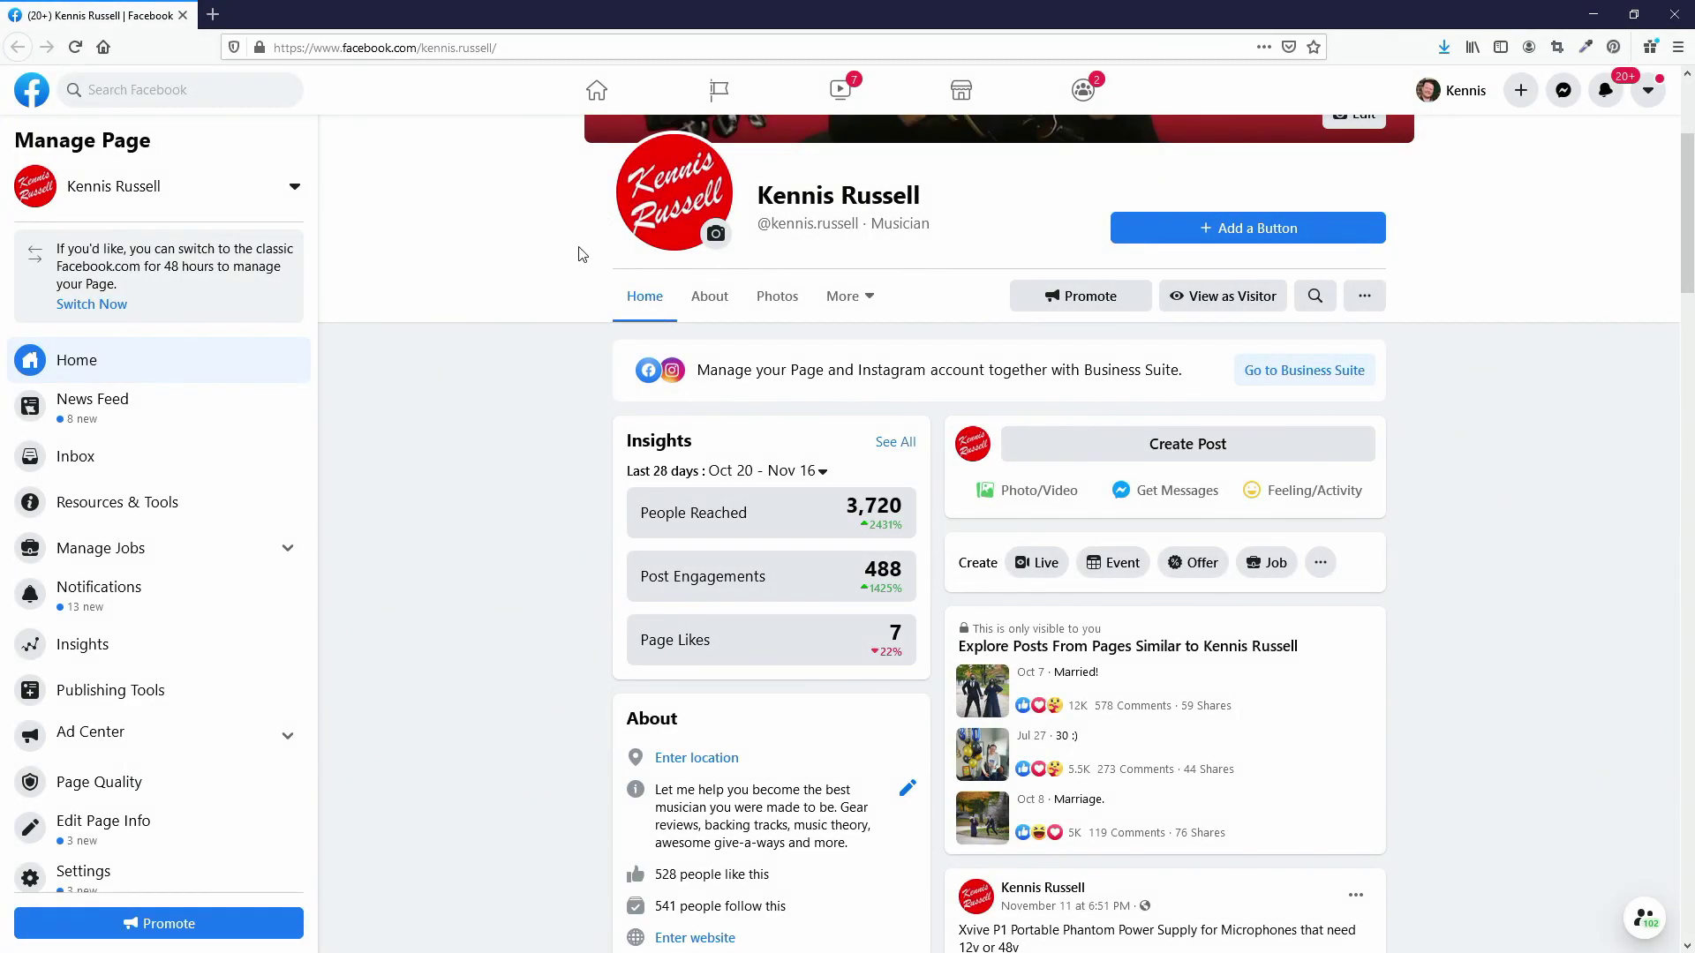
- Switch to the managed Facebook Page in the browser and start creating a live video
scroll(494, 256, "up", 3)
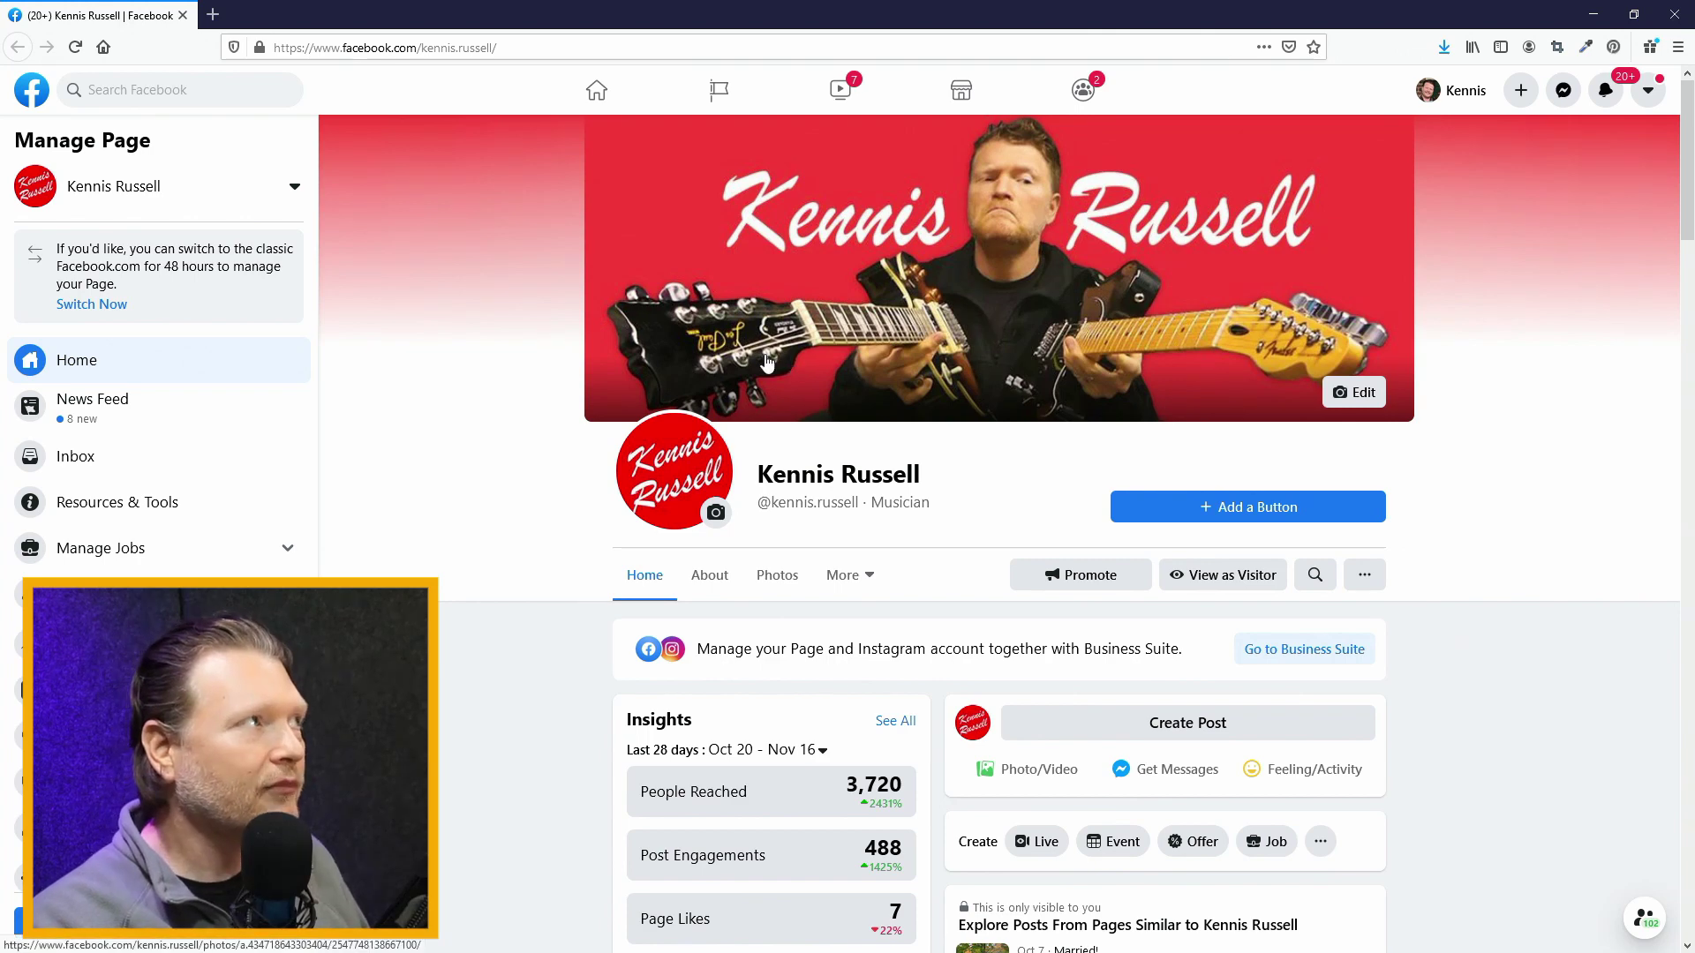
scroll(951, 364, "down", 2)
scroll(962, 444, "up", 2)
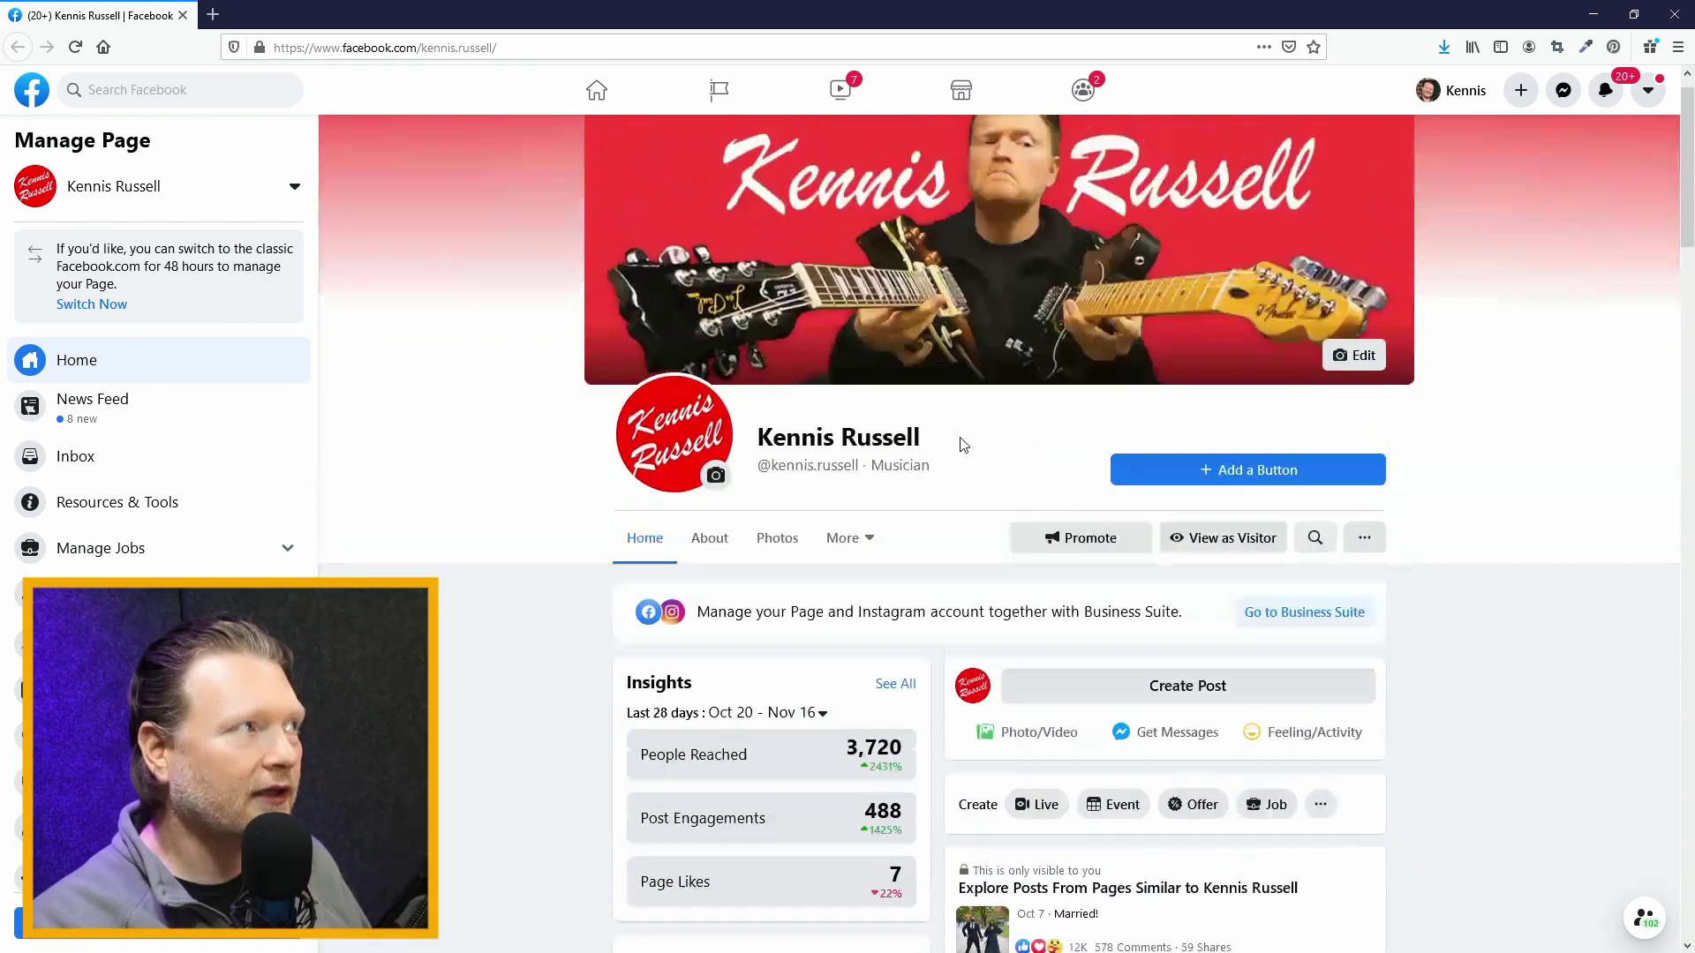
scroll(1088, 556, "down", 2)
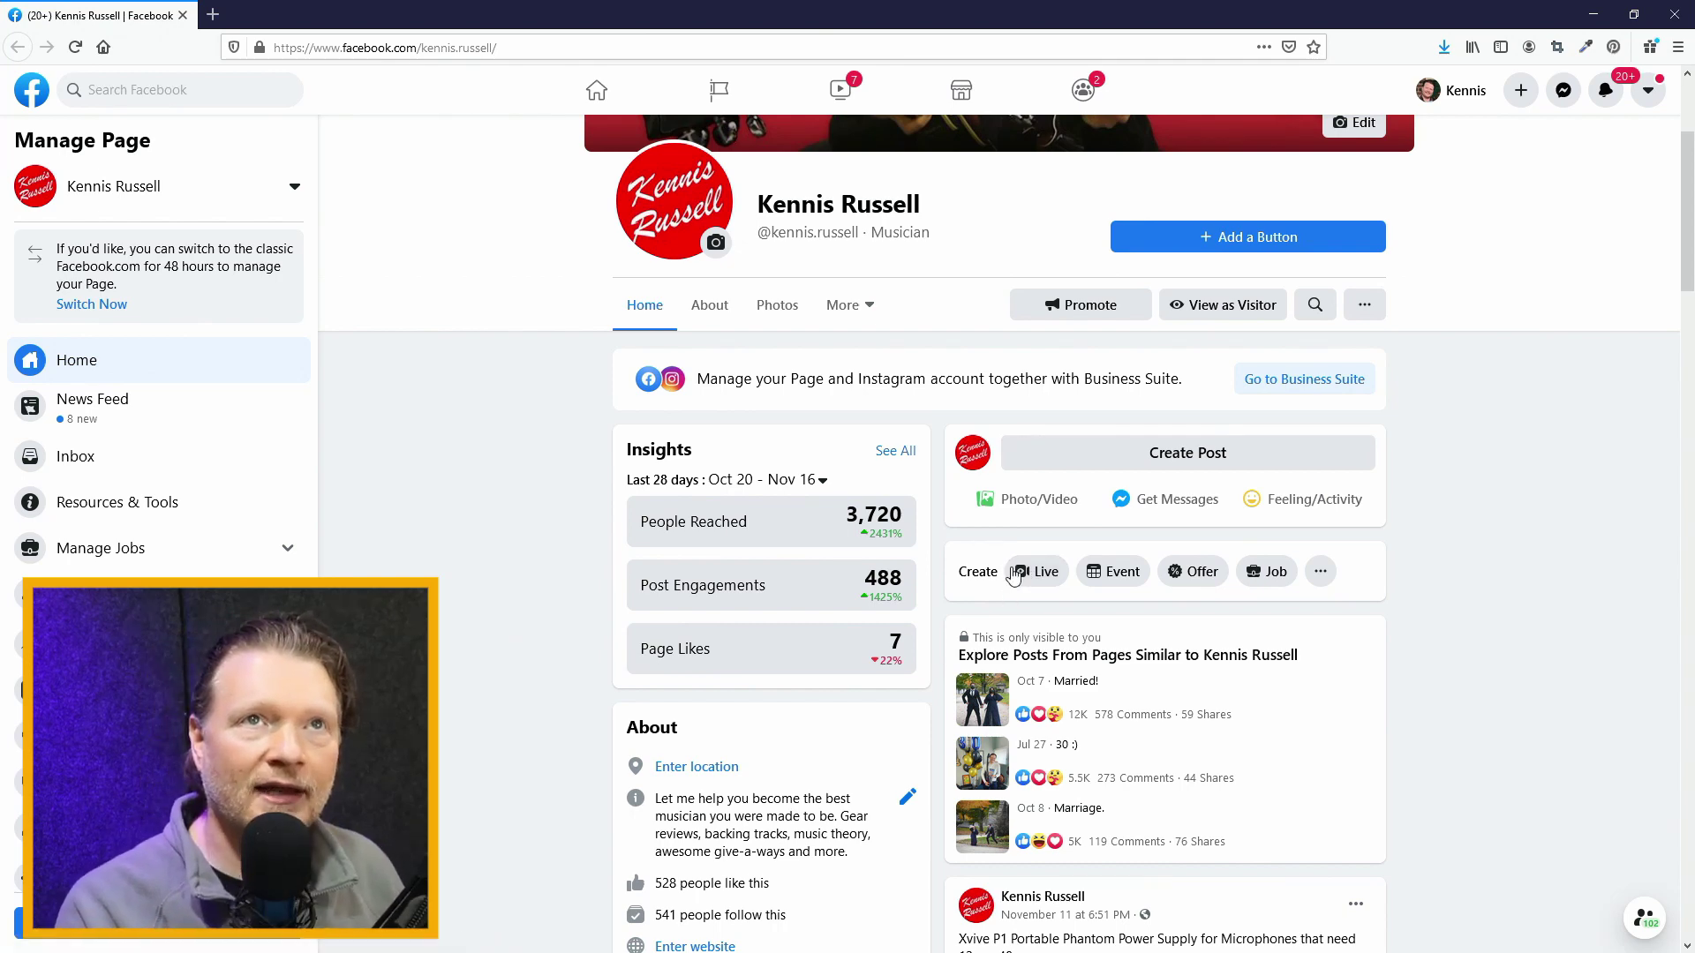
left_click(1042, 574)
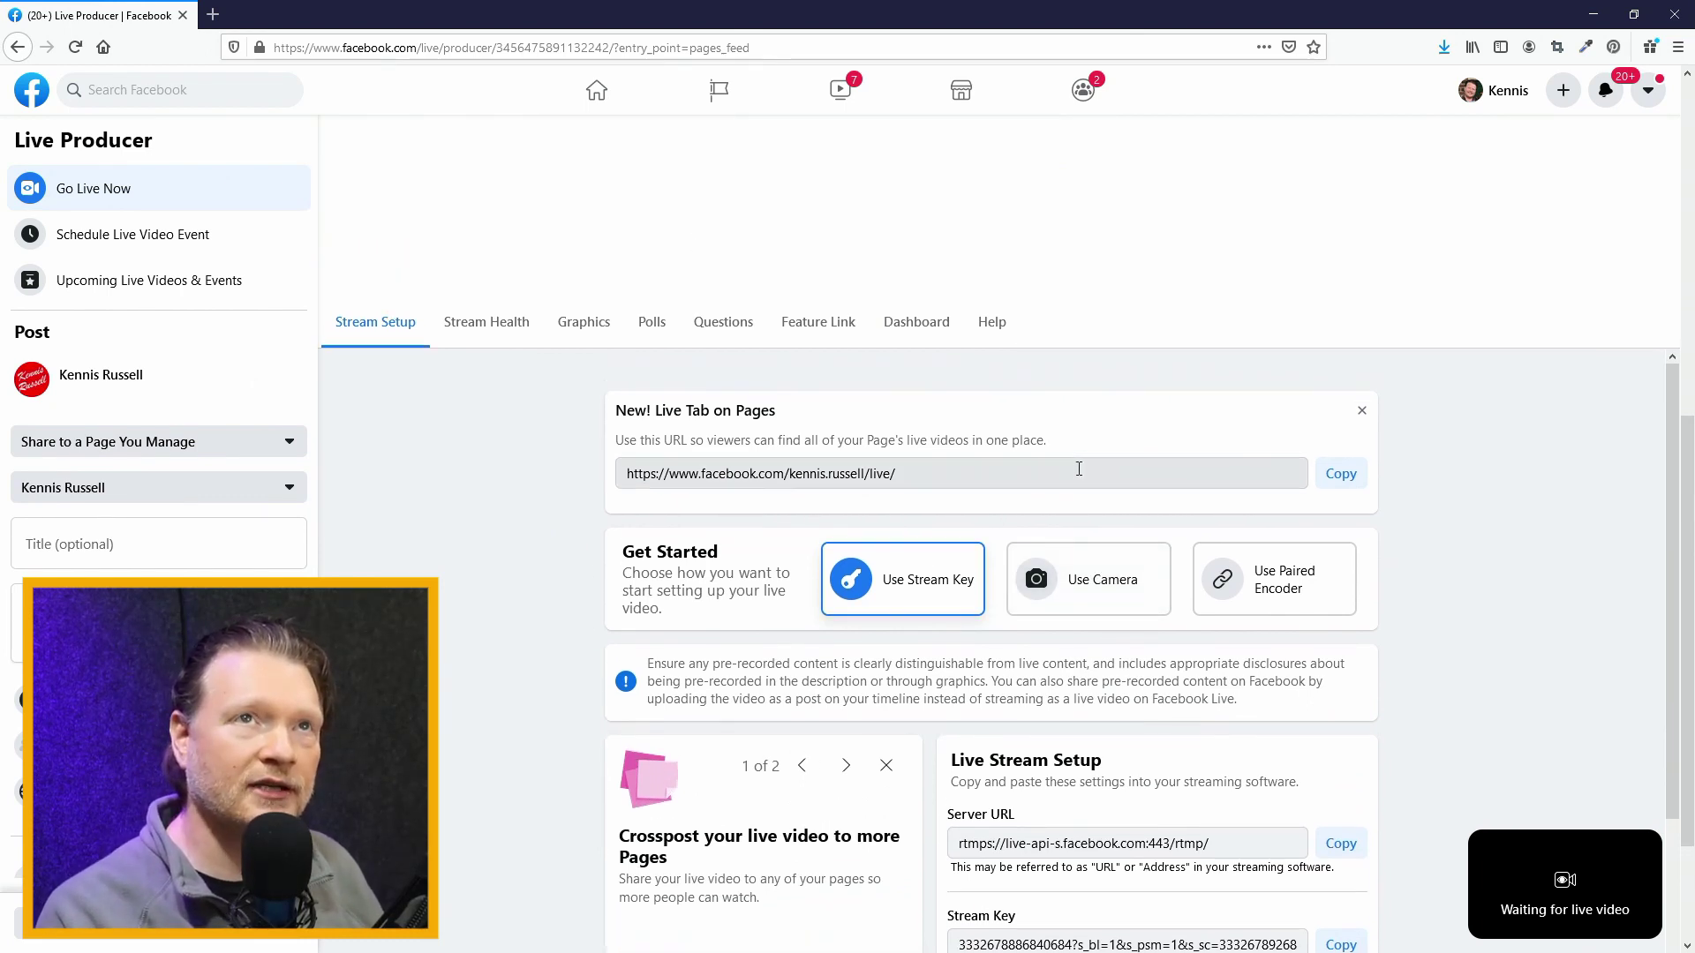
- Review the Use Stream Key option and Live Stream Setup settings, and copy the temporary stream key
scroll(1077, 473, "down", 2)
scroll(922, 474, "up", 1)
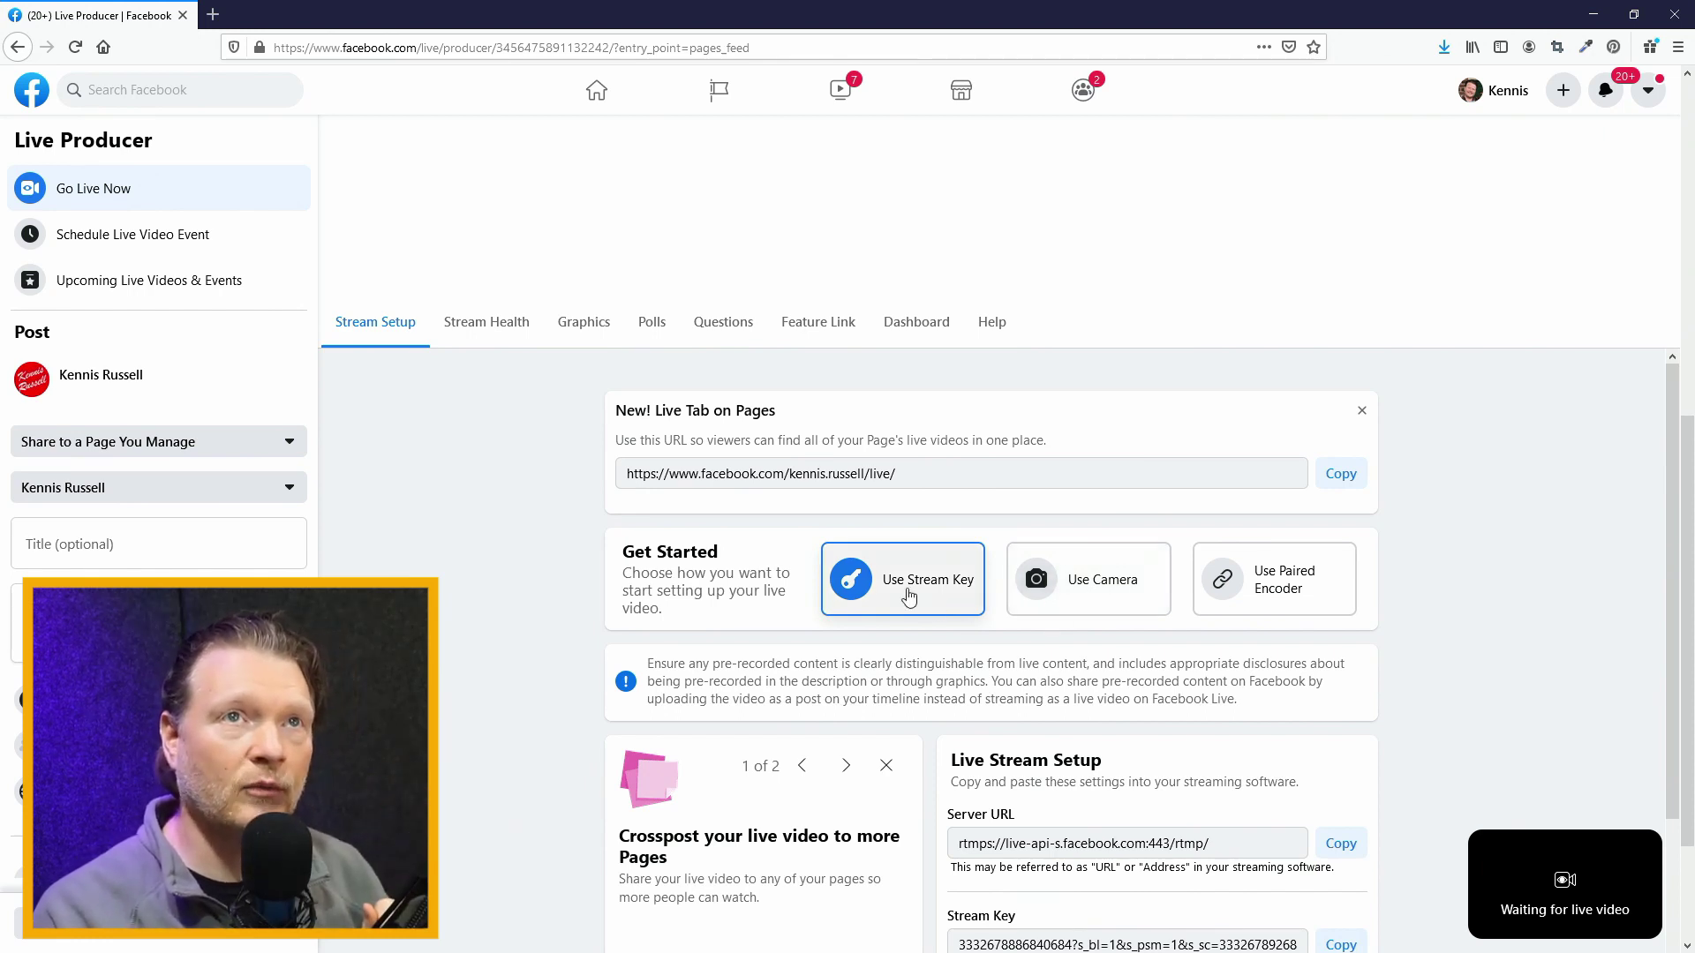
scroll(918, 597, "down", 3)
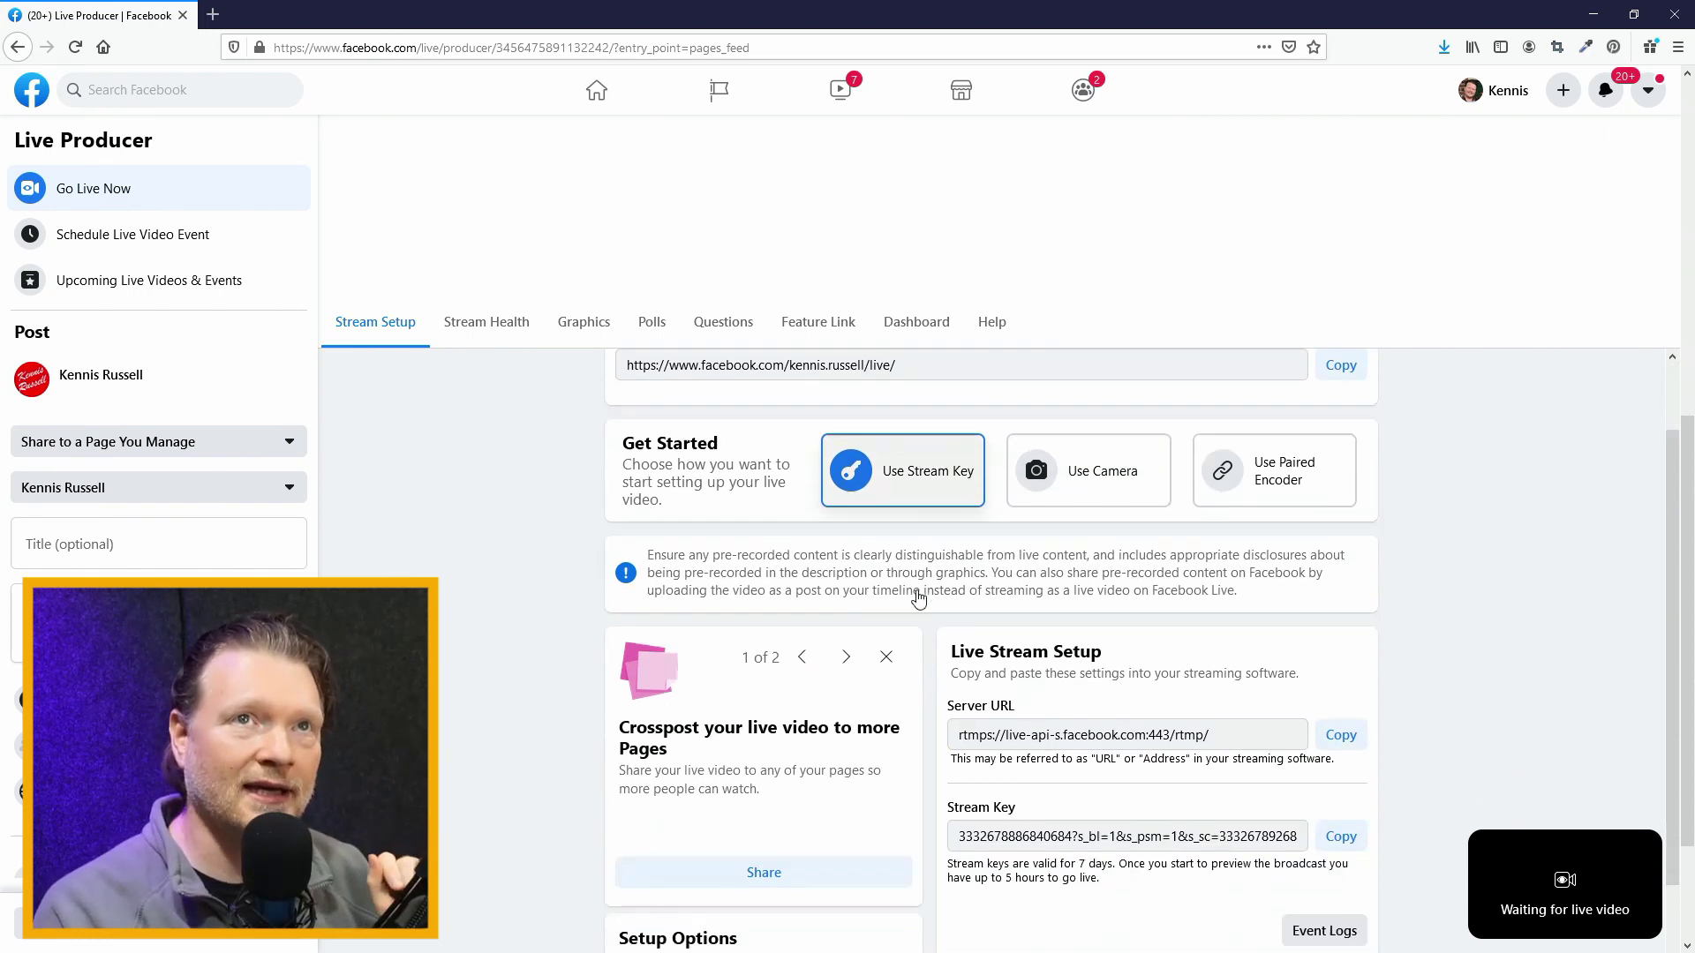
scroll(919, 598, "down", 1)
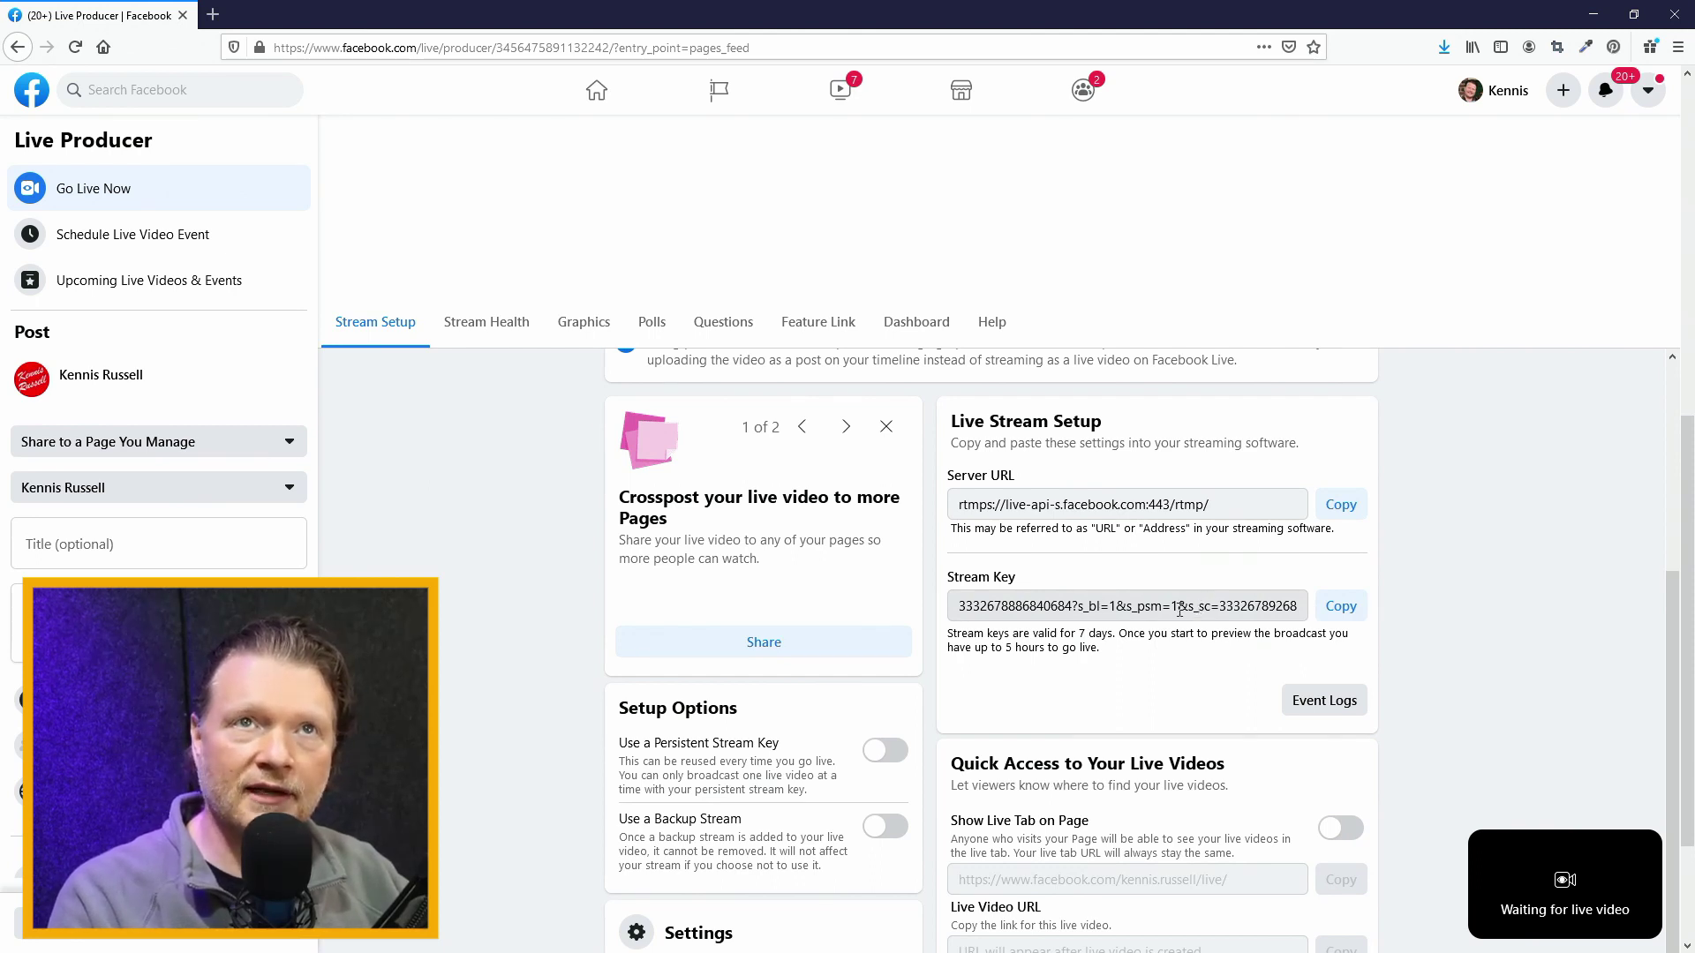
scroll(1180, 609, "down", 1)
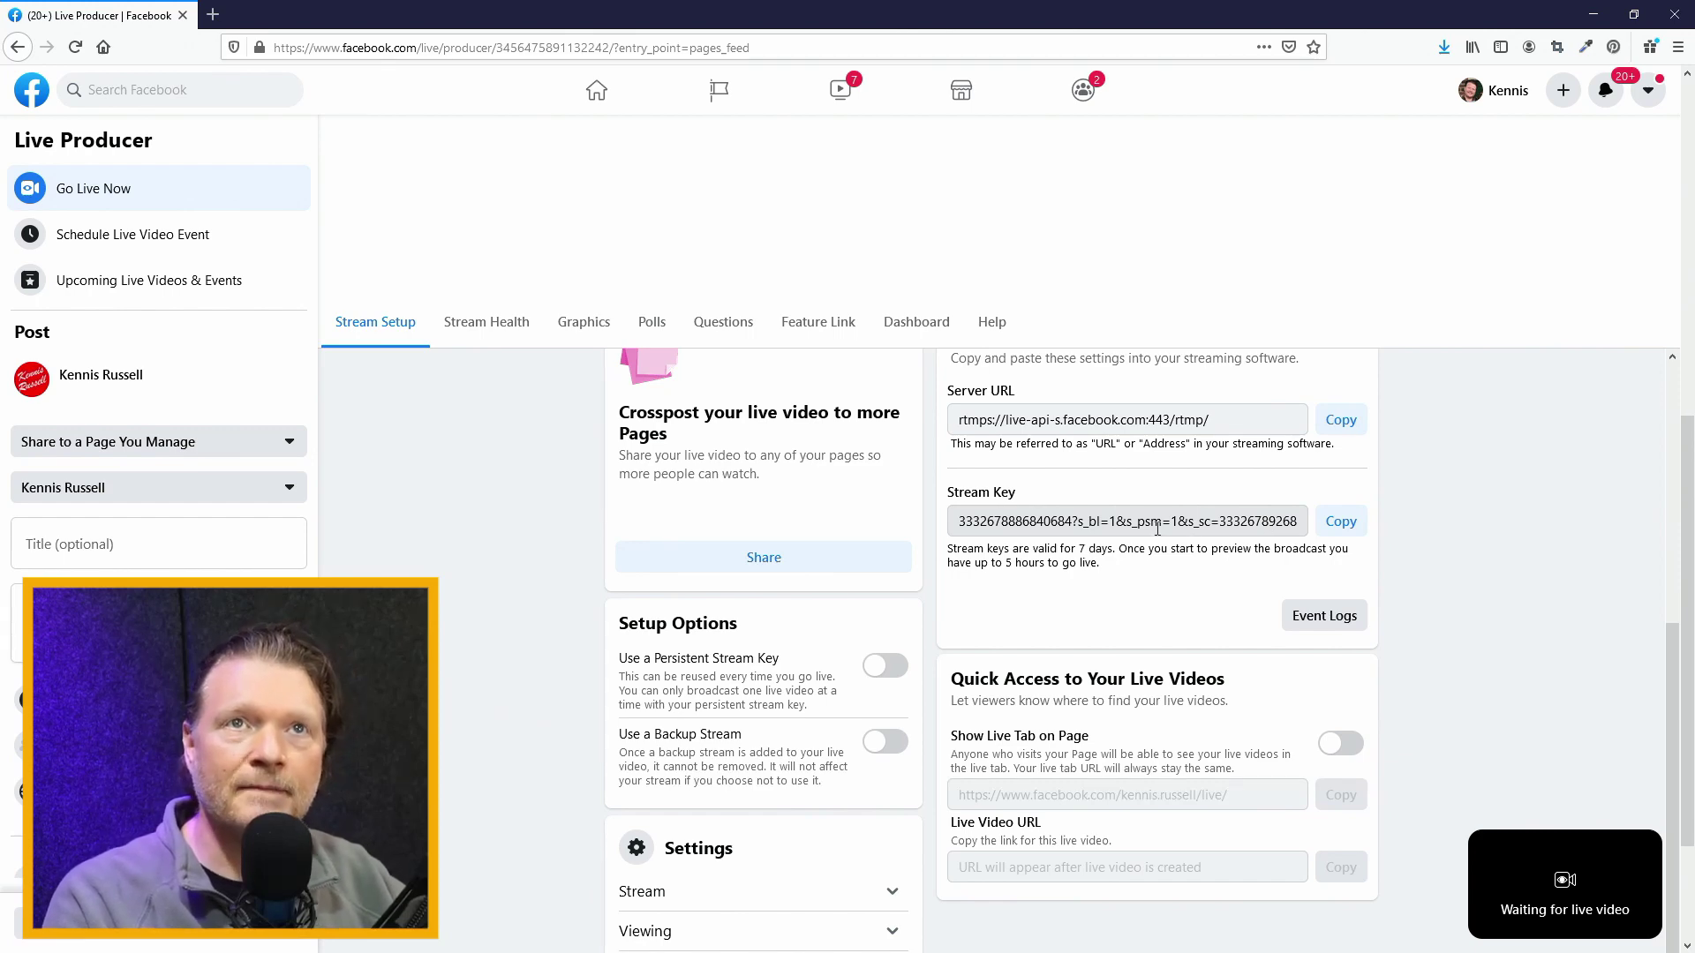
scroll(1133, 530, "up", 1)
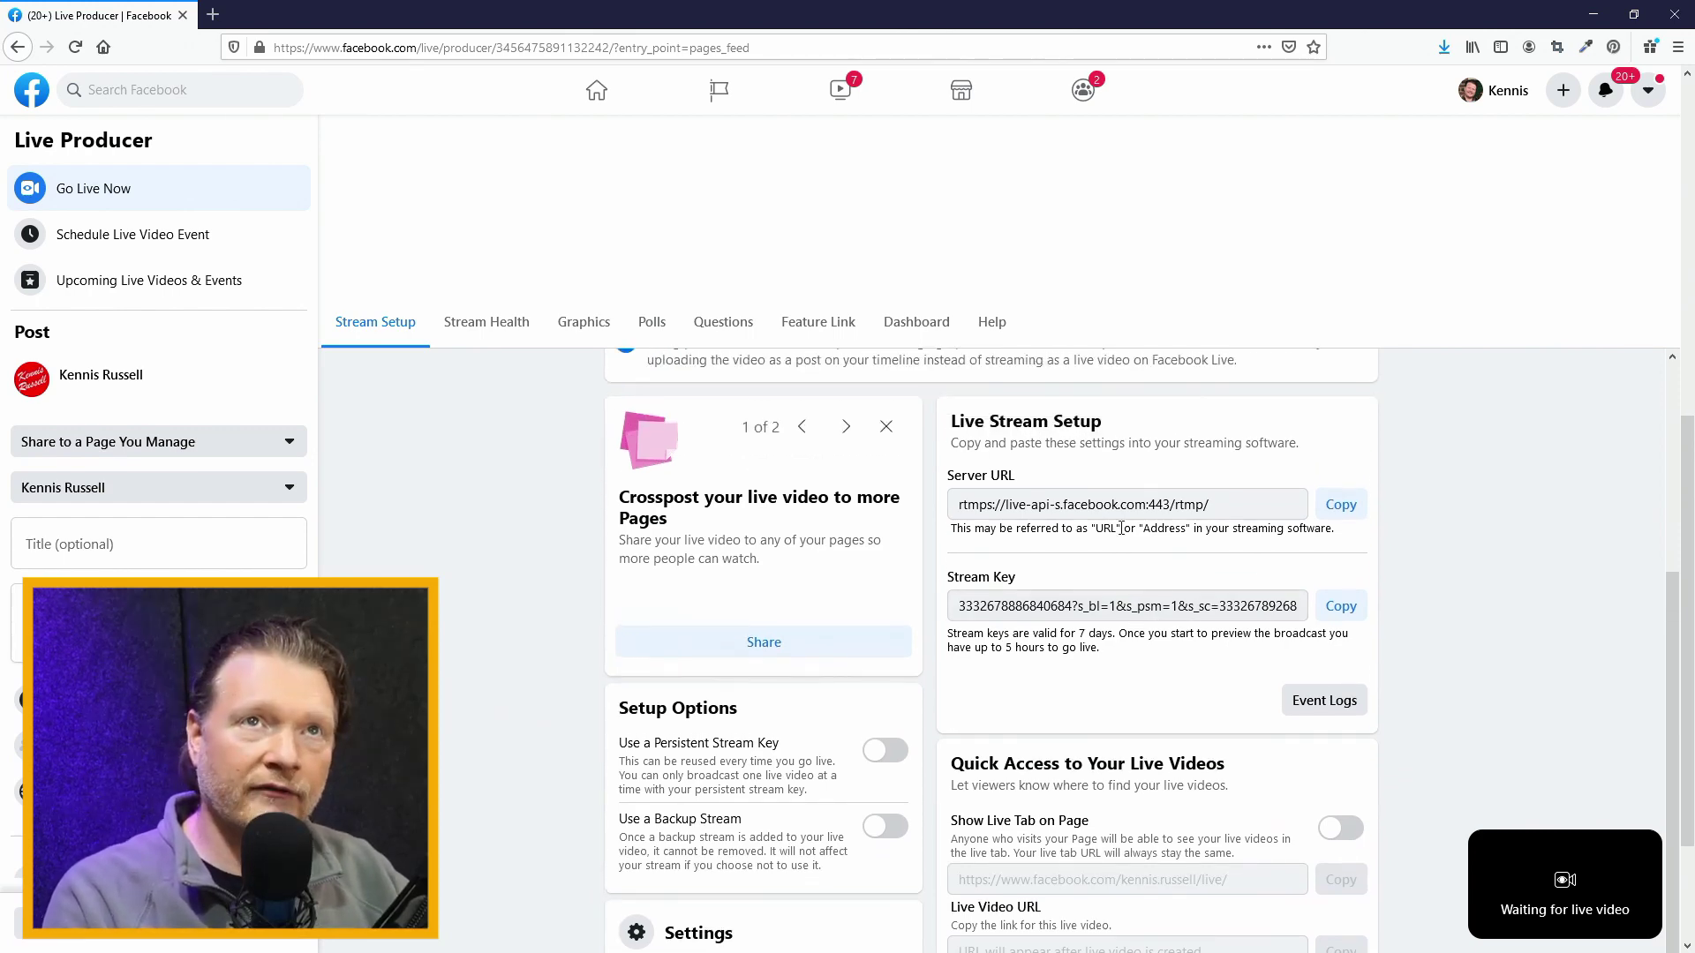
left_click(1341, 608)
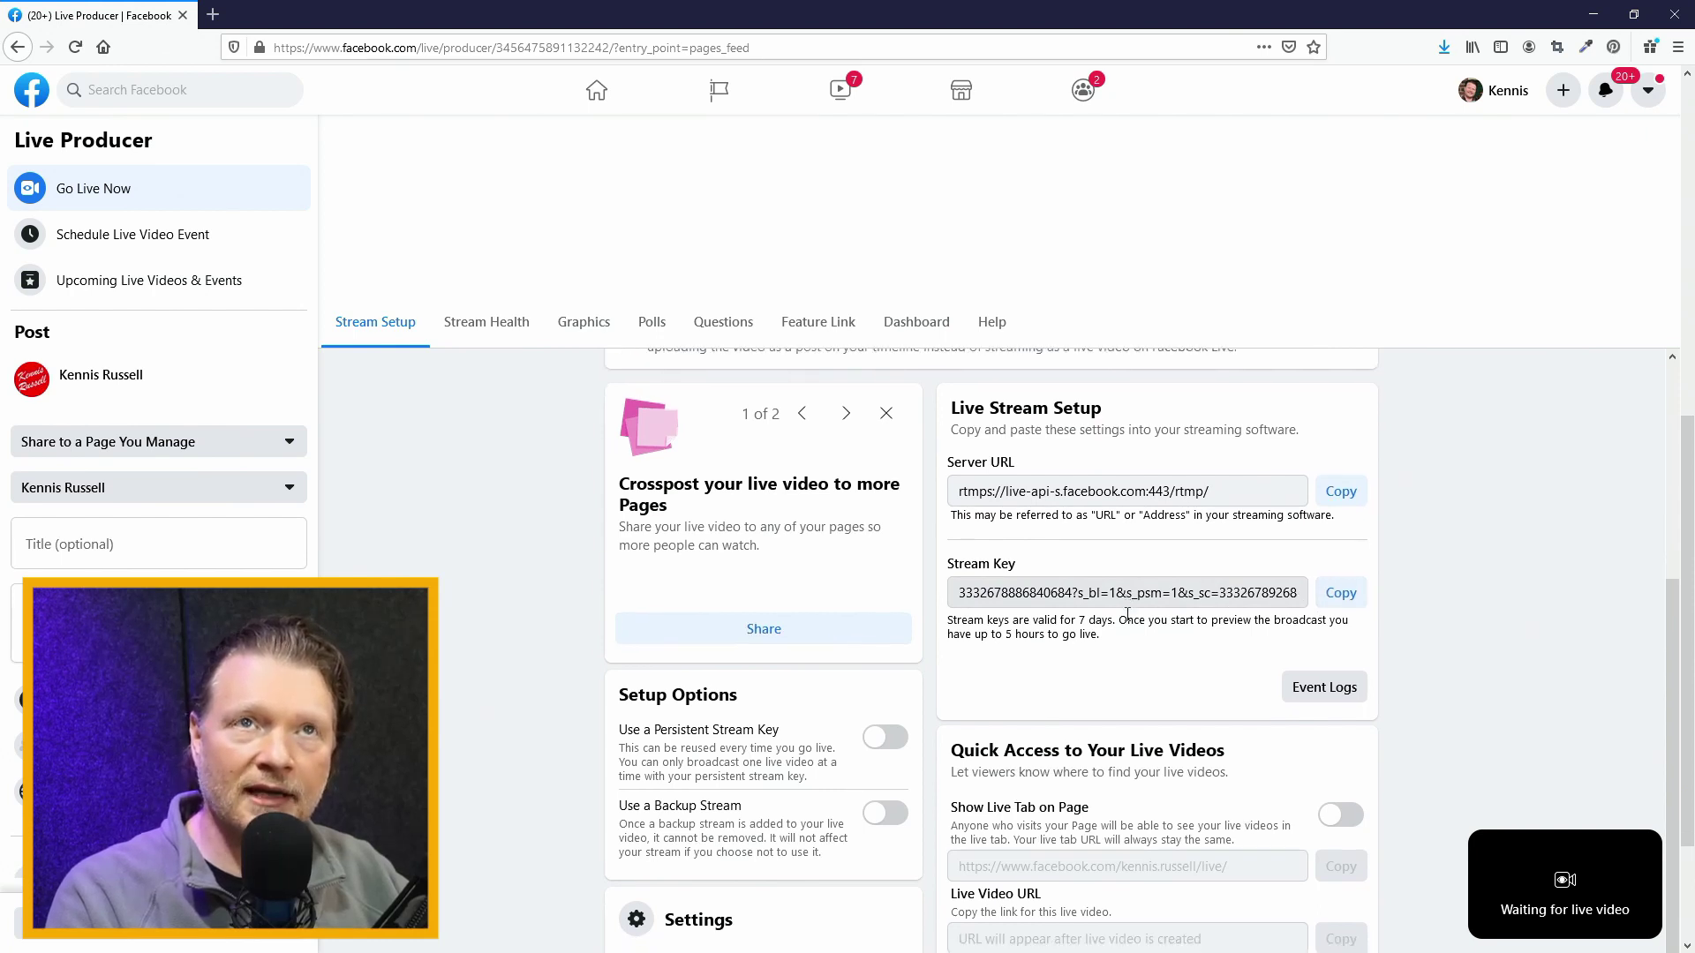
- Turn on Use a Persistent Stream Key in the stream's setup options
scroll(1128, 615, "down", 1)
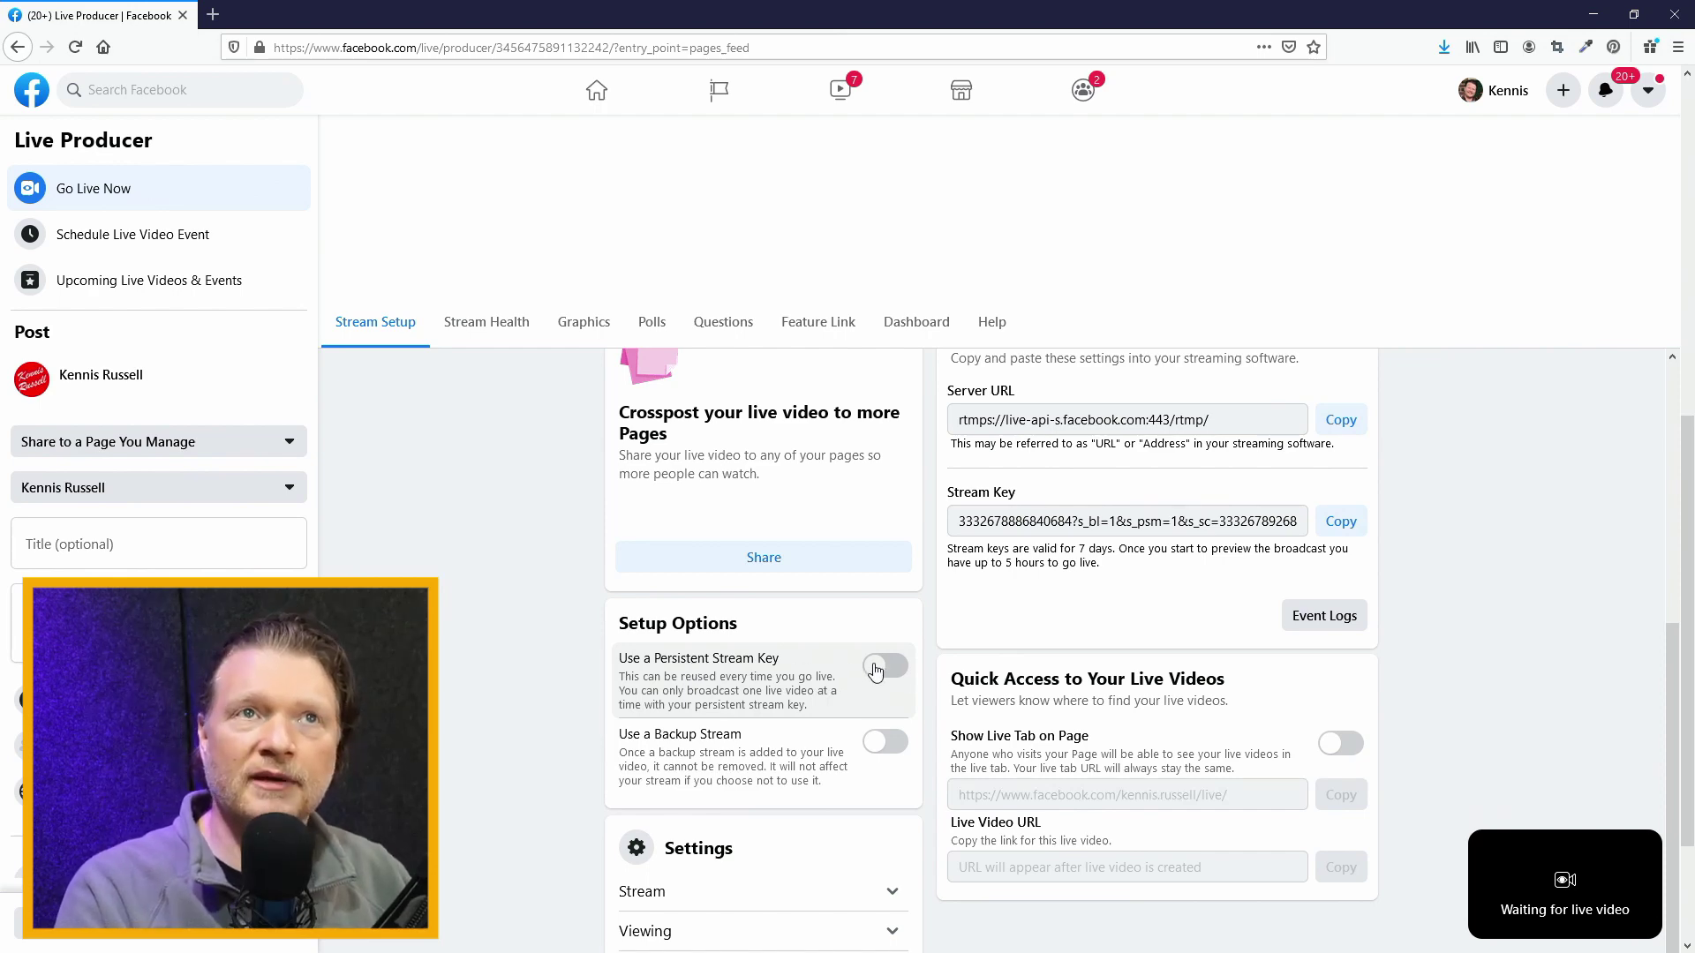
scroll(883, 671, "up", 1)
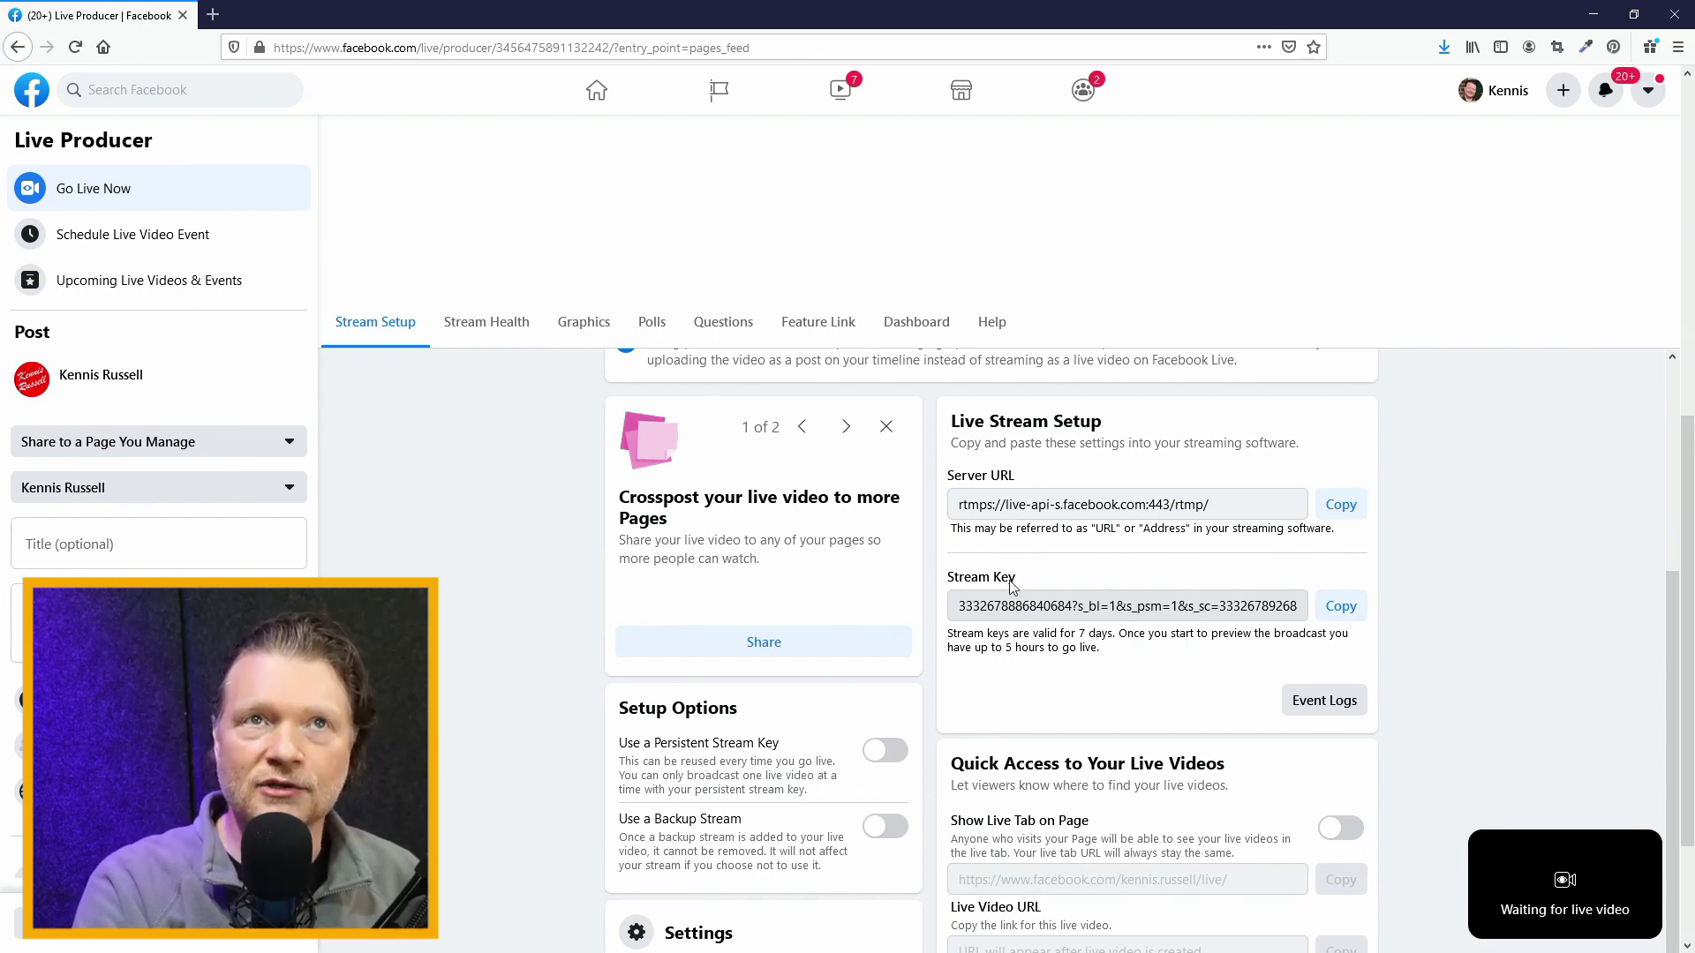
mouse_move(965, 606)
left_mouse_down()
mouse_move(1287, 605)
mouse_move(965, 608)
left_mouse_up()
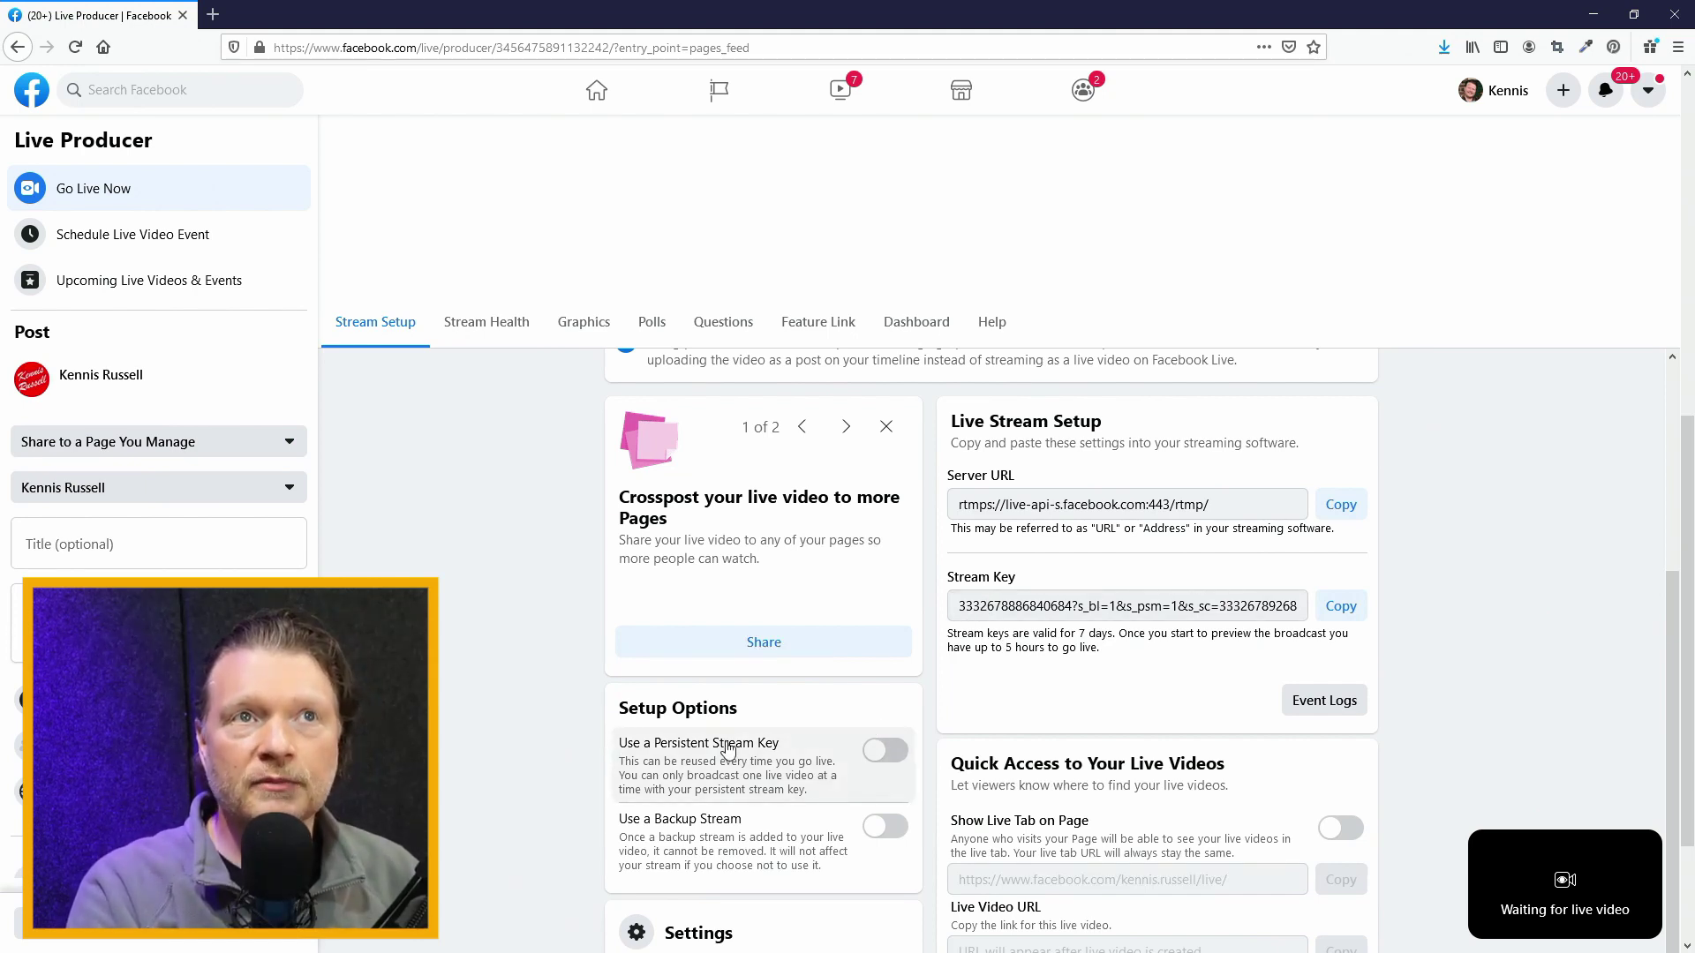
left_click(888, 753)
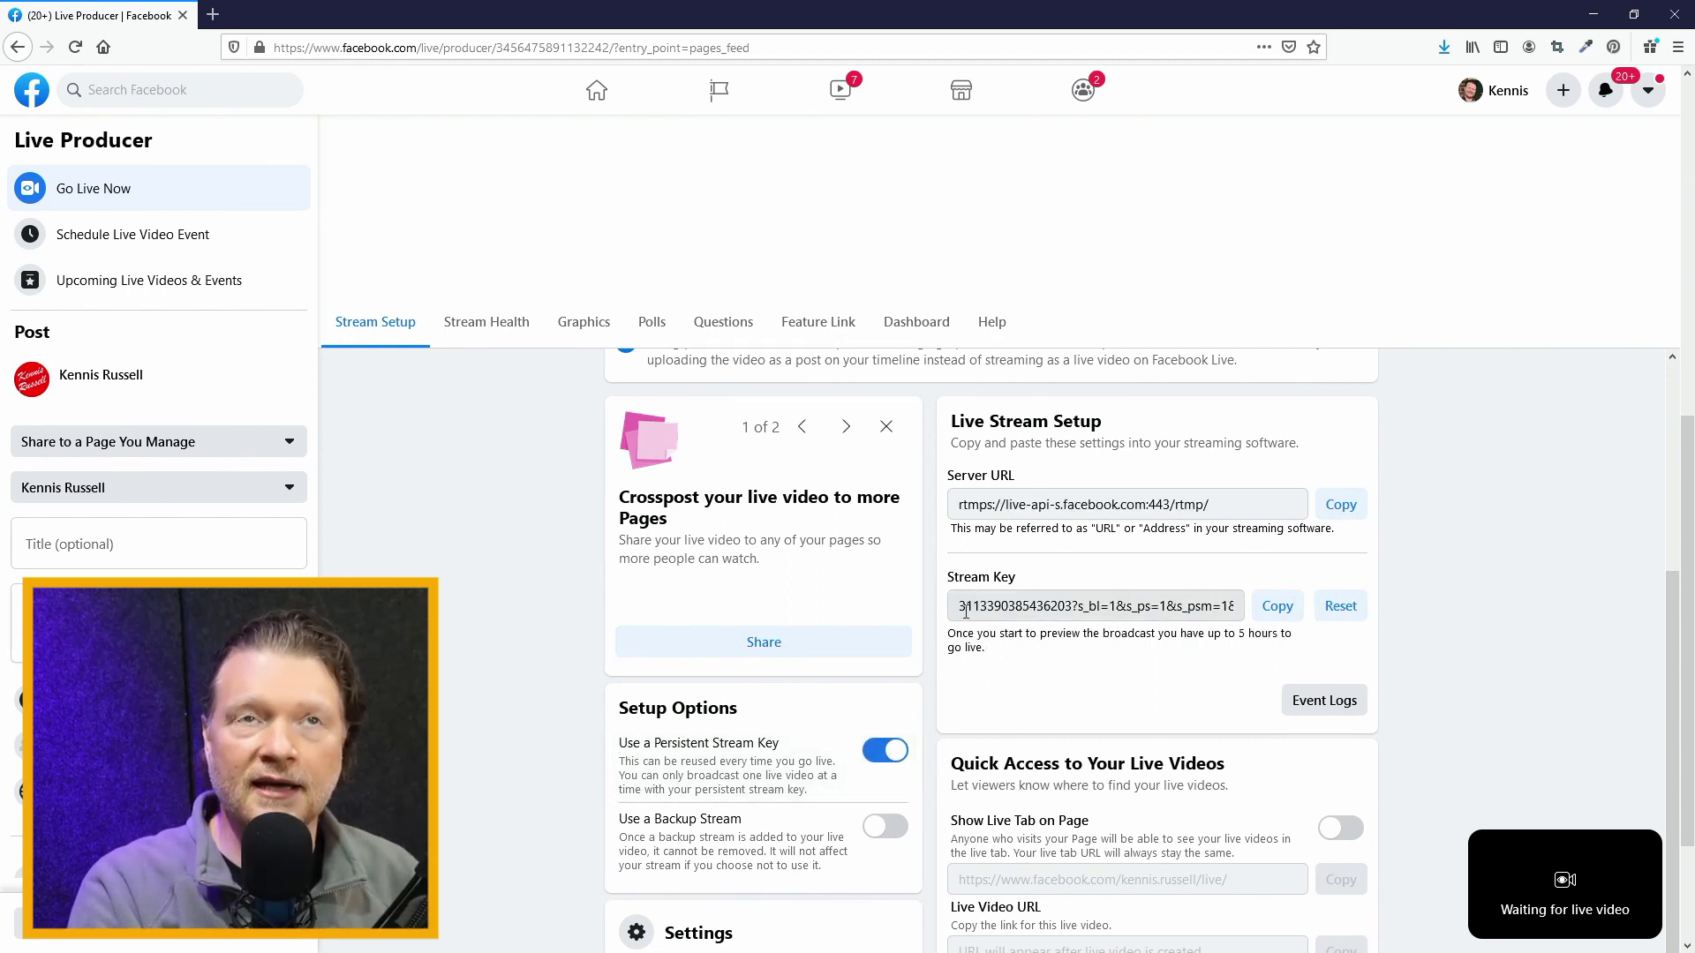
- Reset the persistent stream key and copy the newly generated key
left_click(1280, 616)
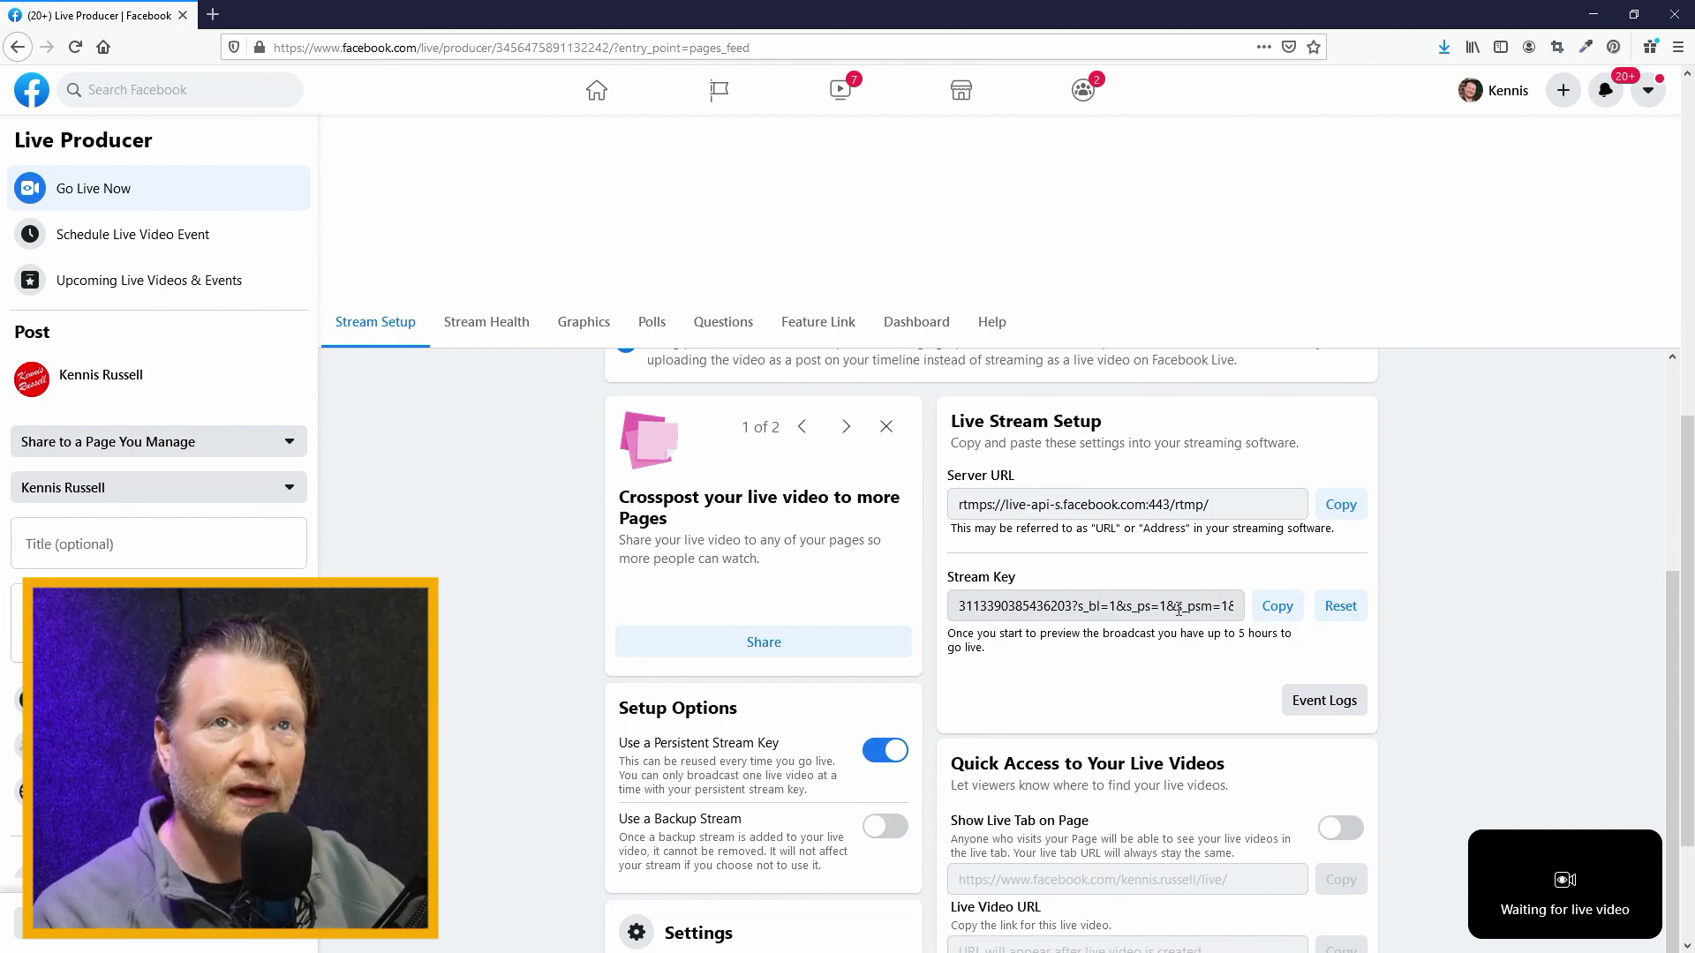
left_click(1341, 611)
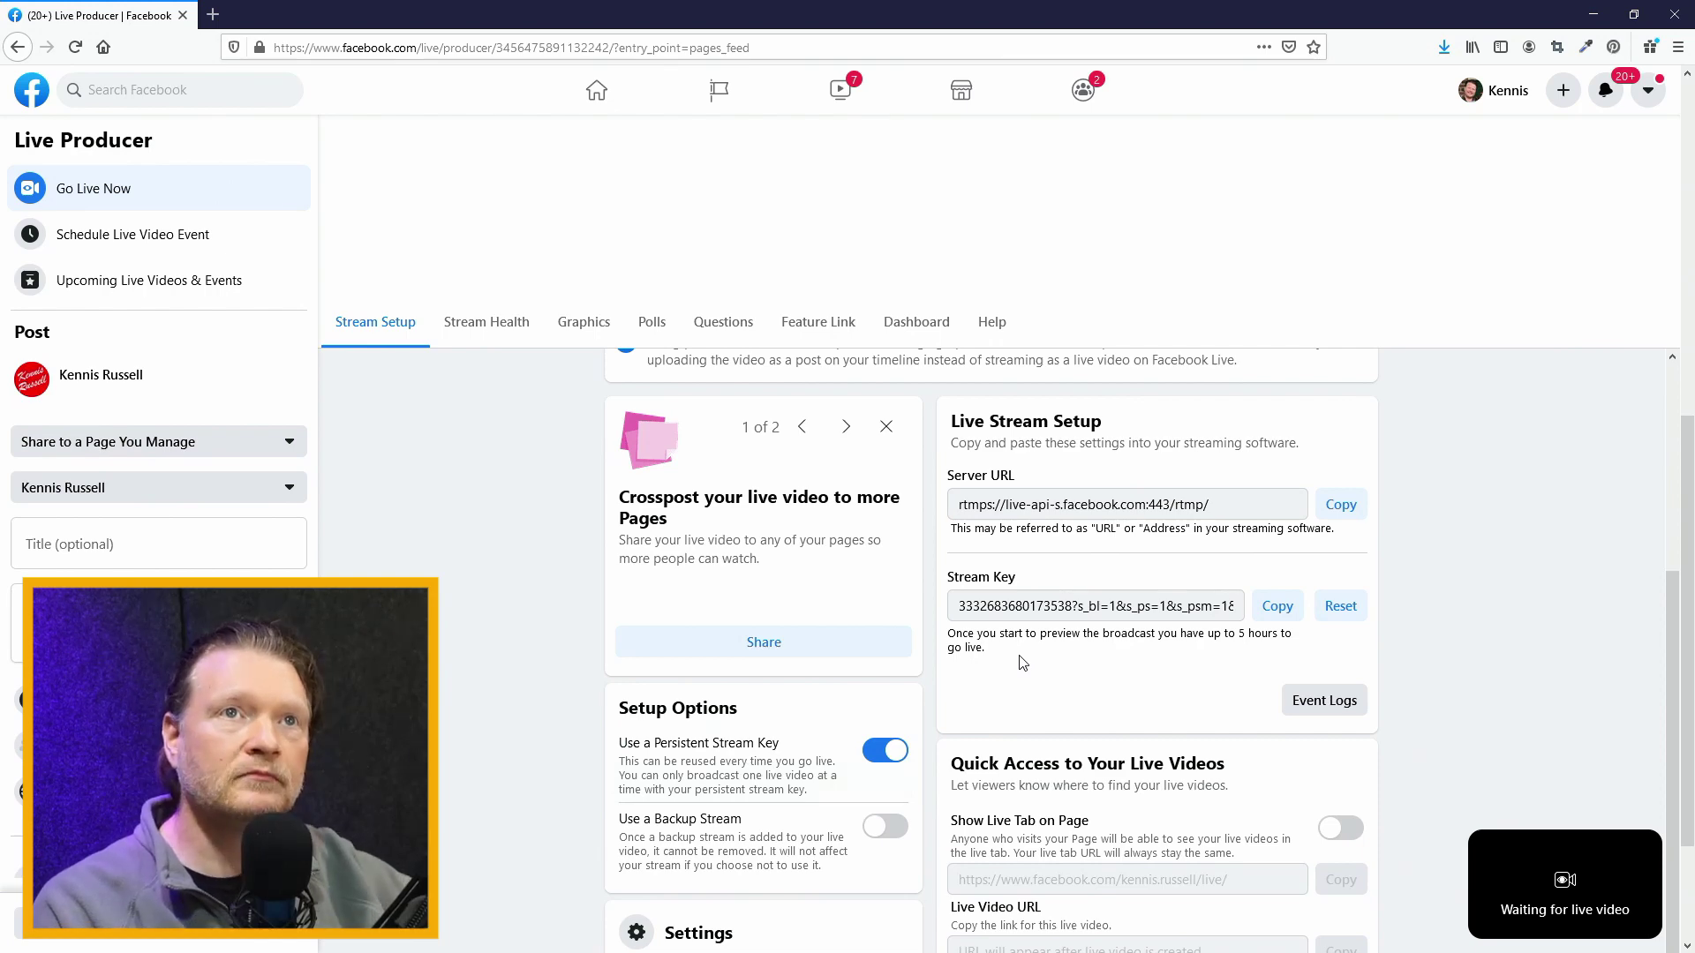
left_click(1279, 607)
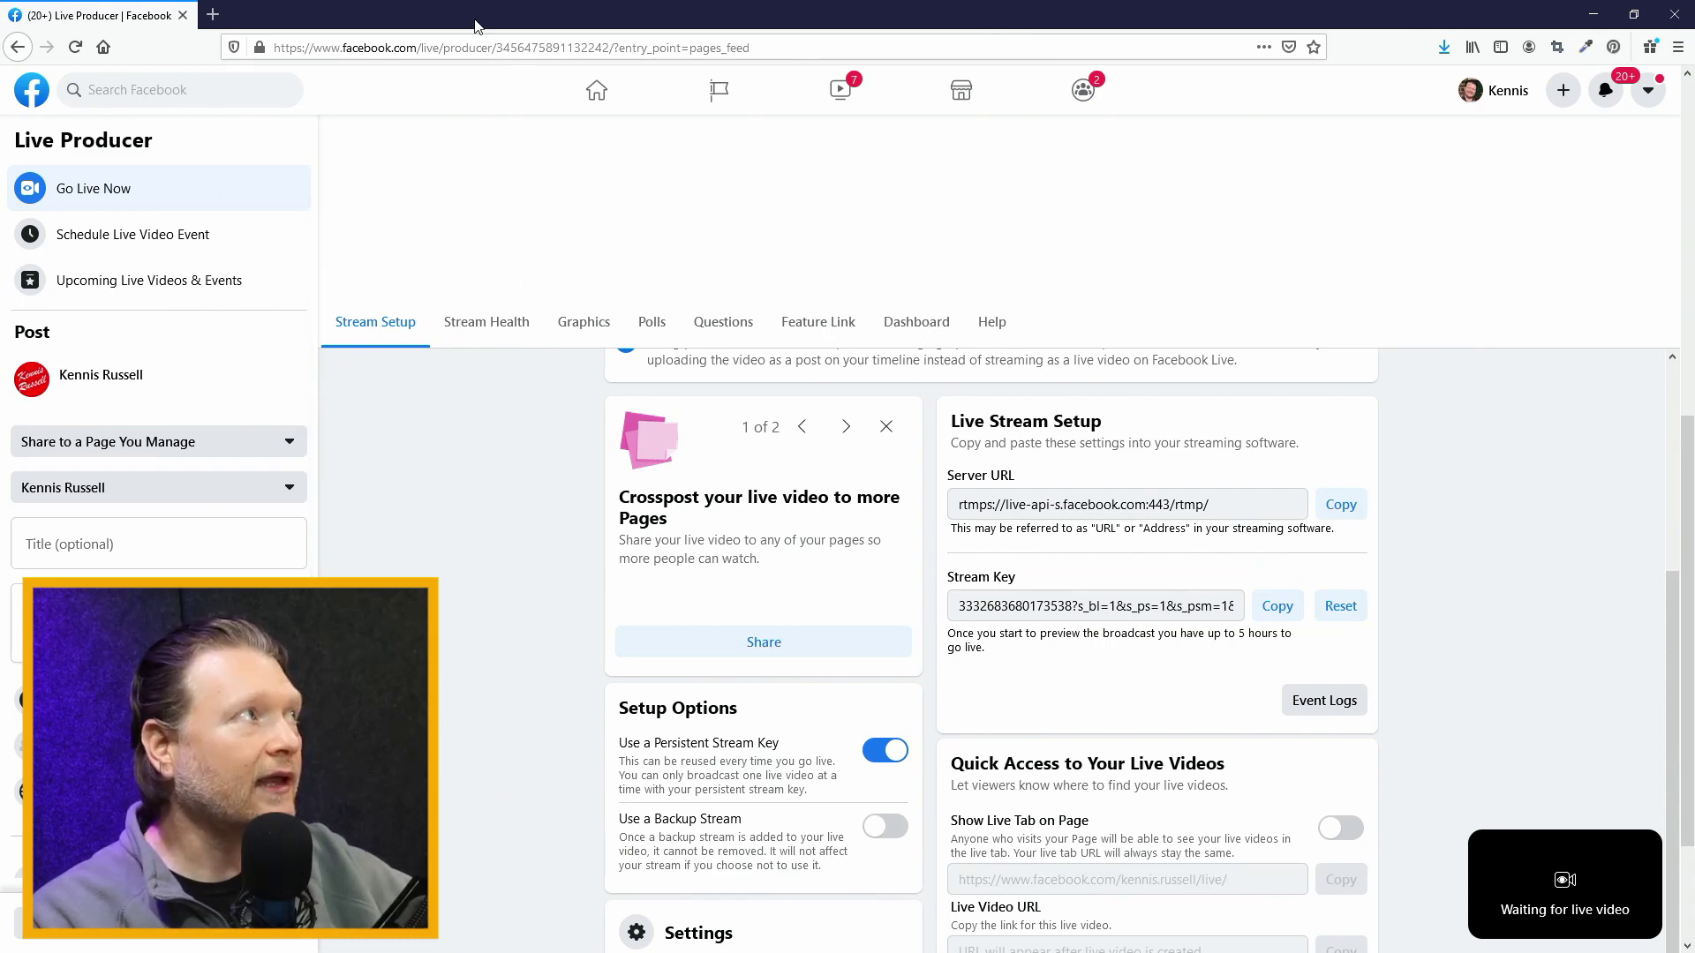
- Switch to ATEM Software Control, paste the stream key into the live stream settings and put the stream on air
double_click(526, 14)
double_click(556, 104)
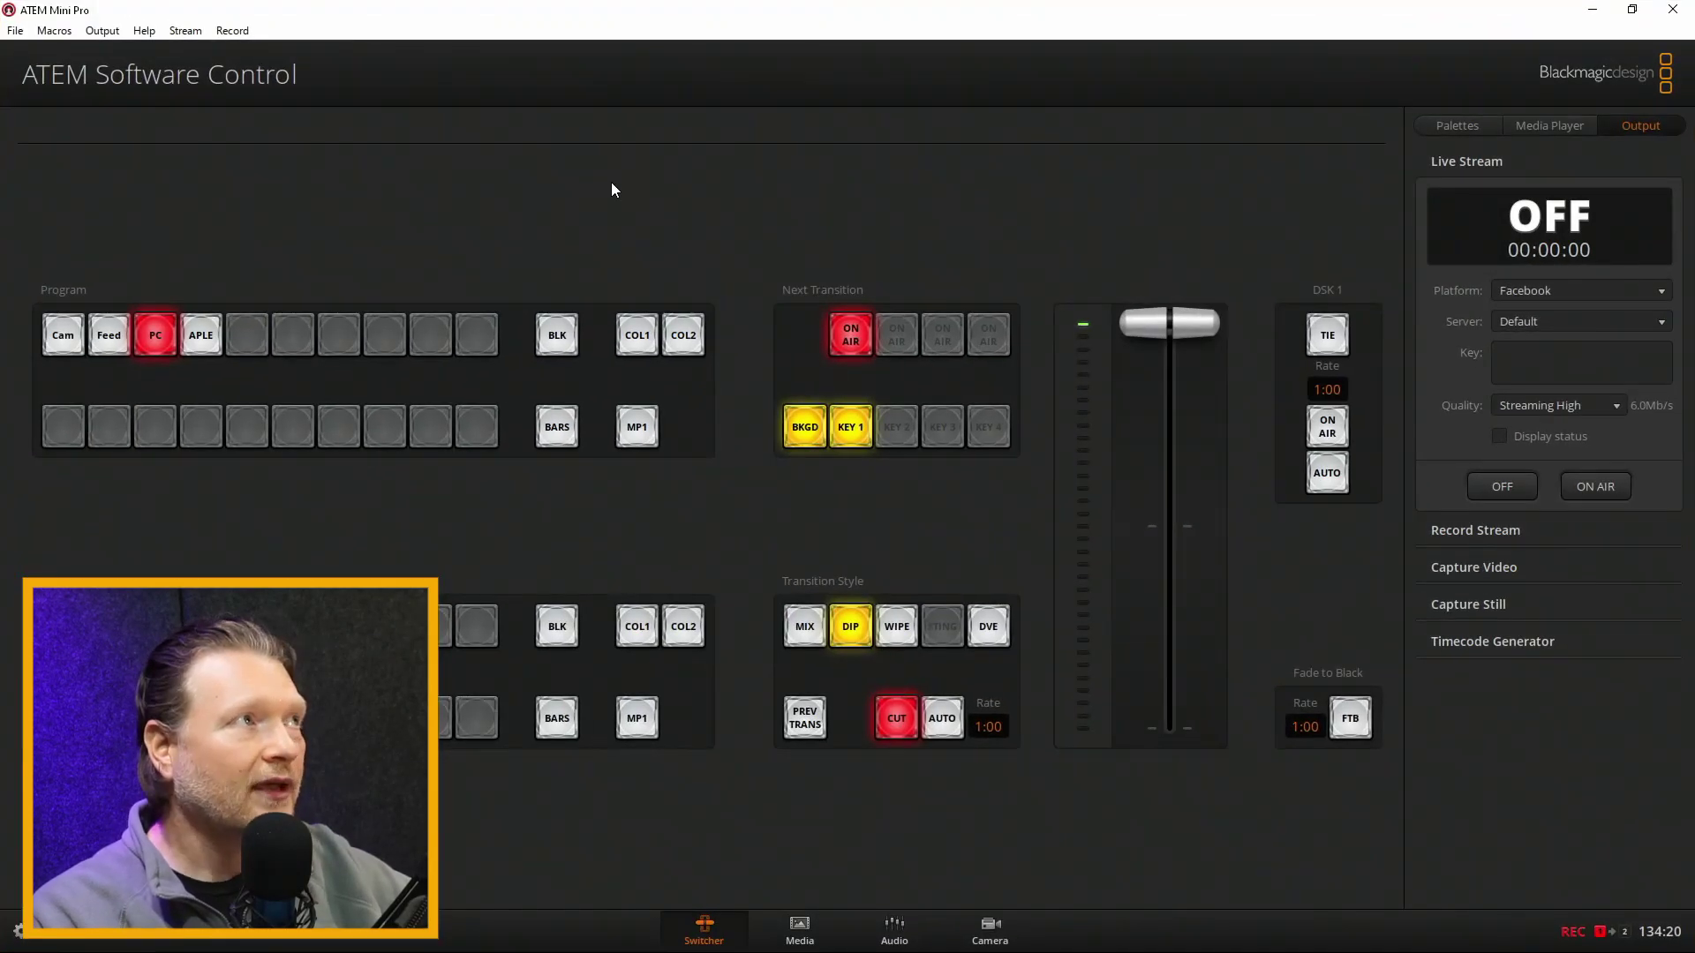
left_click(1534, 361)
right_click(1521, 360)
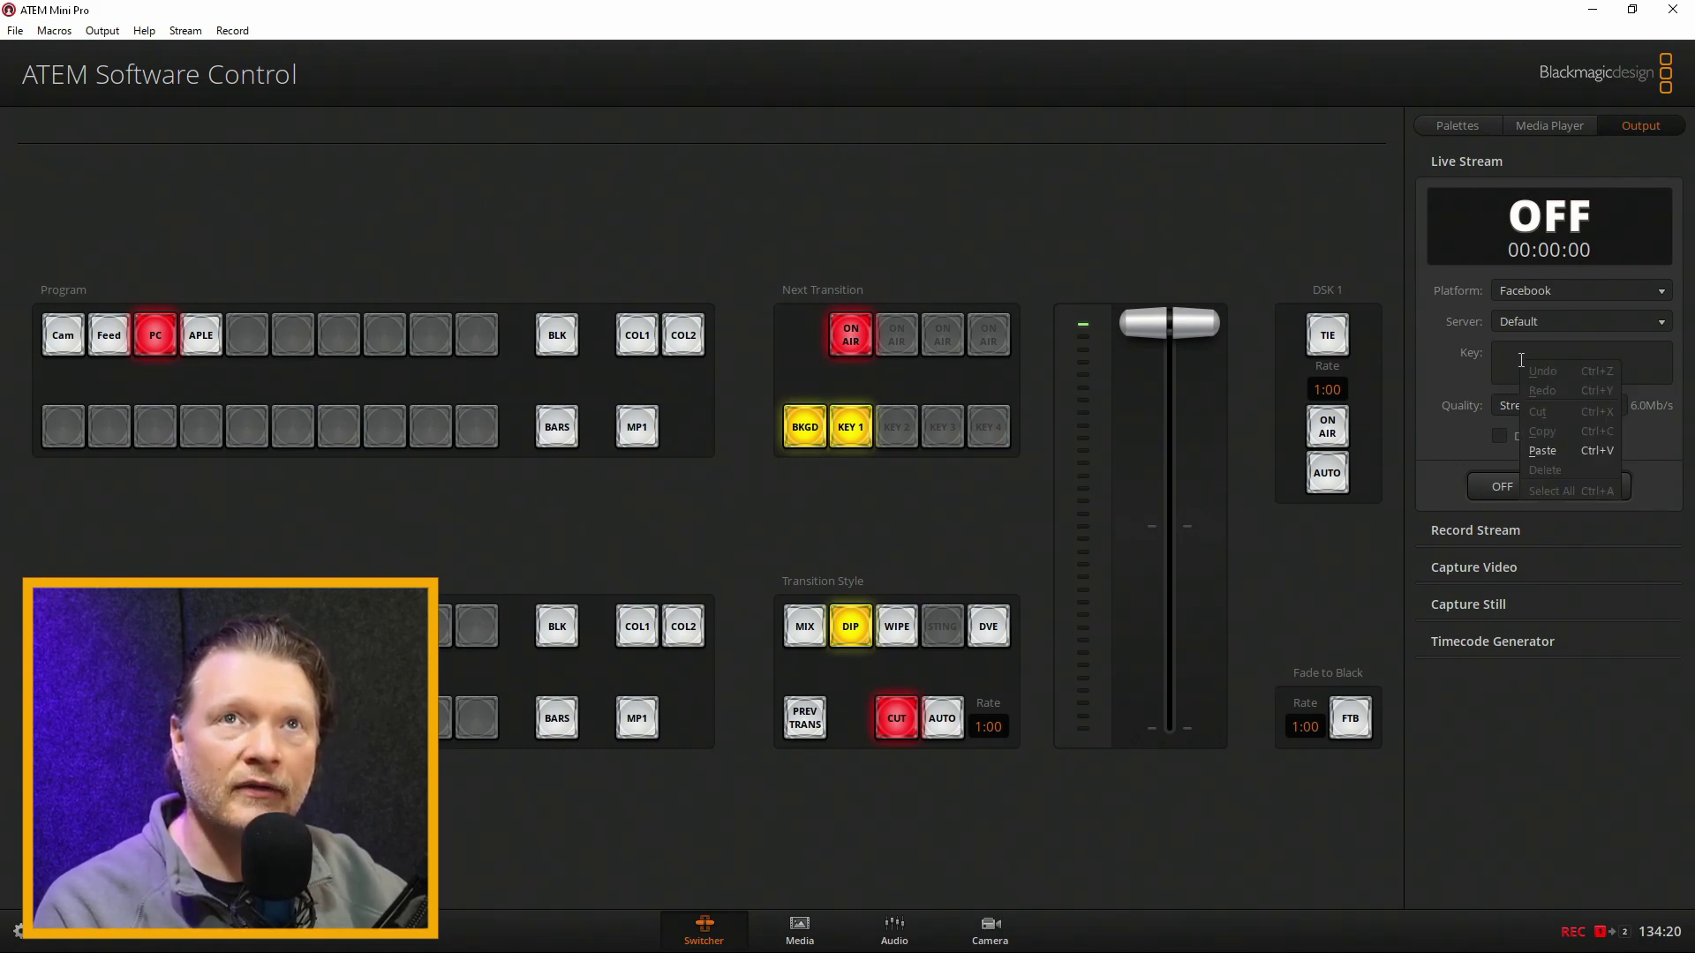
left_click(1543, 452)
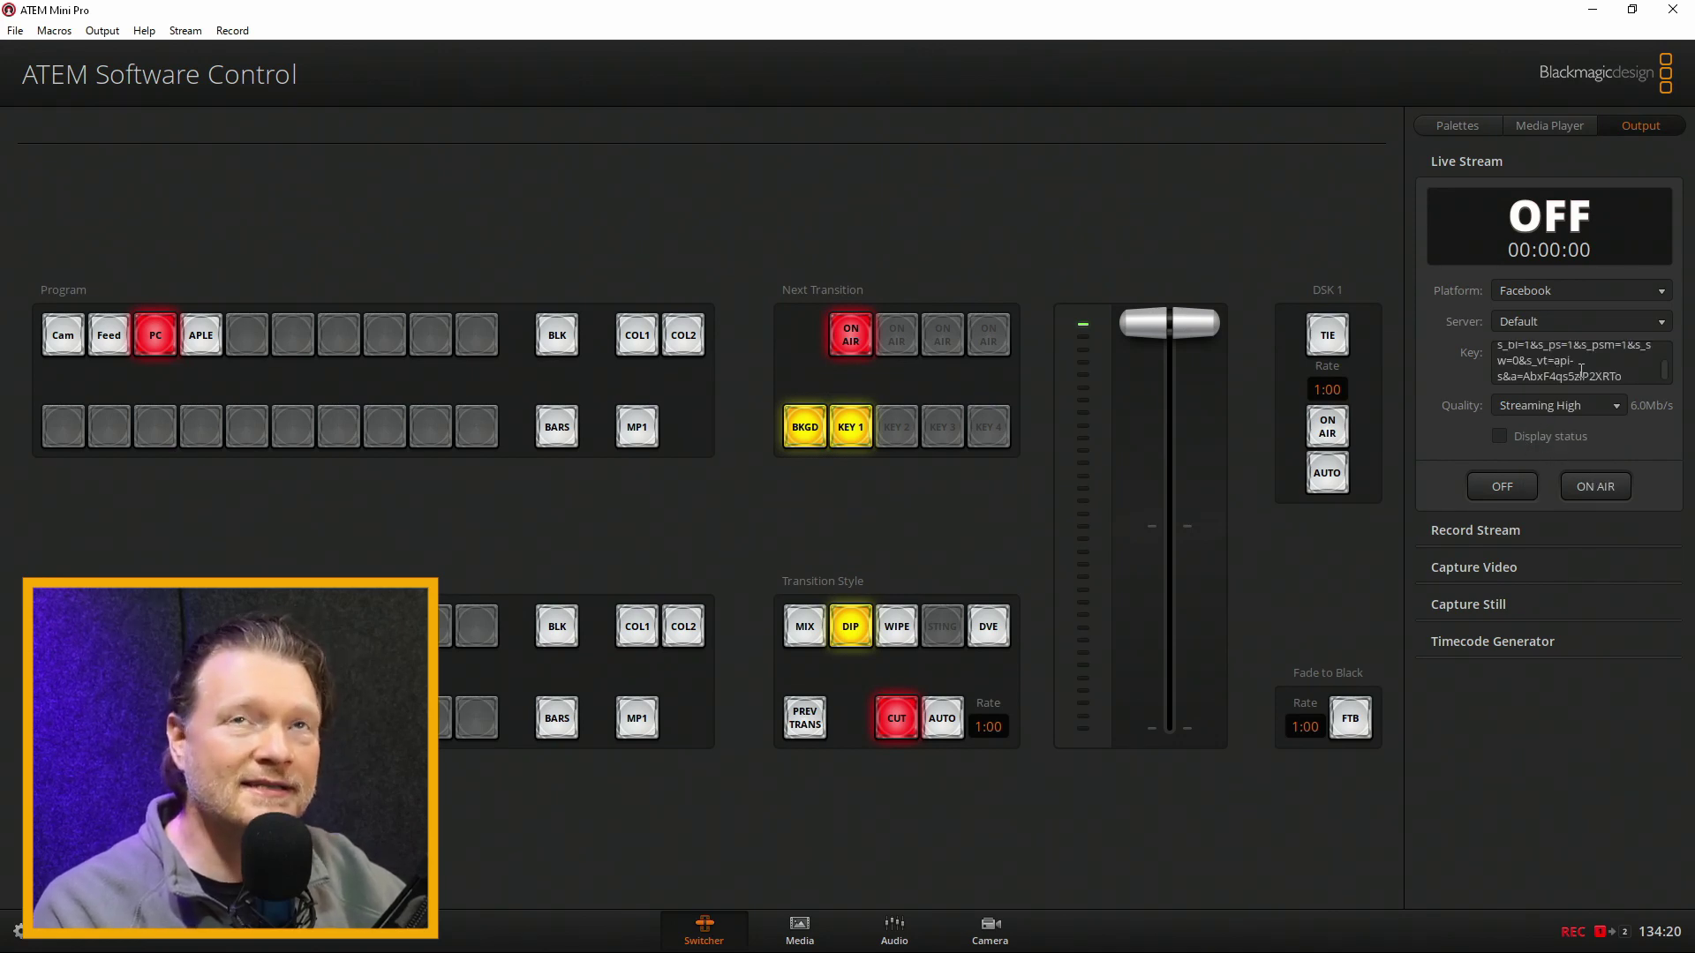
left_click(1585, 485)
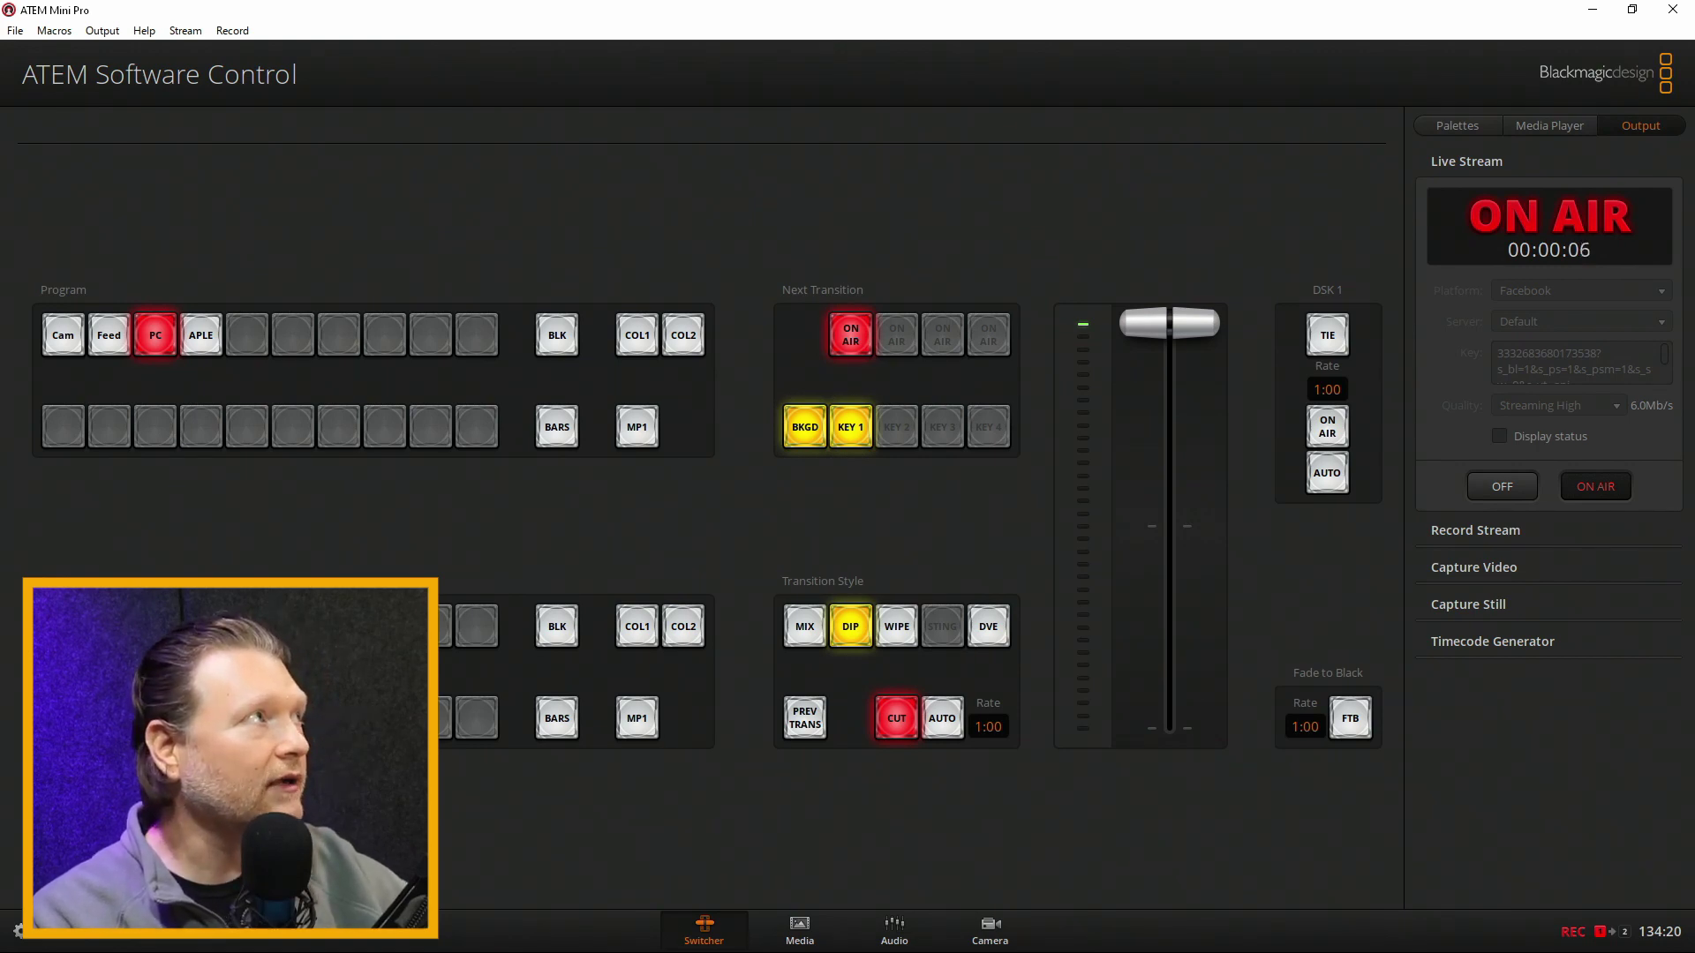
- Switch back to Facebook Live Producer in the browser and examine the incoming stream preview and the setup options
double_click(424, 9)
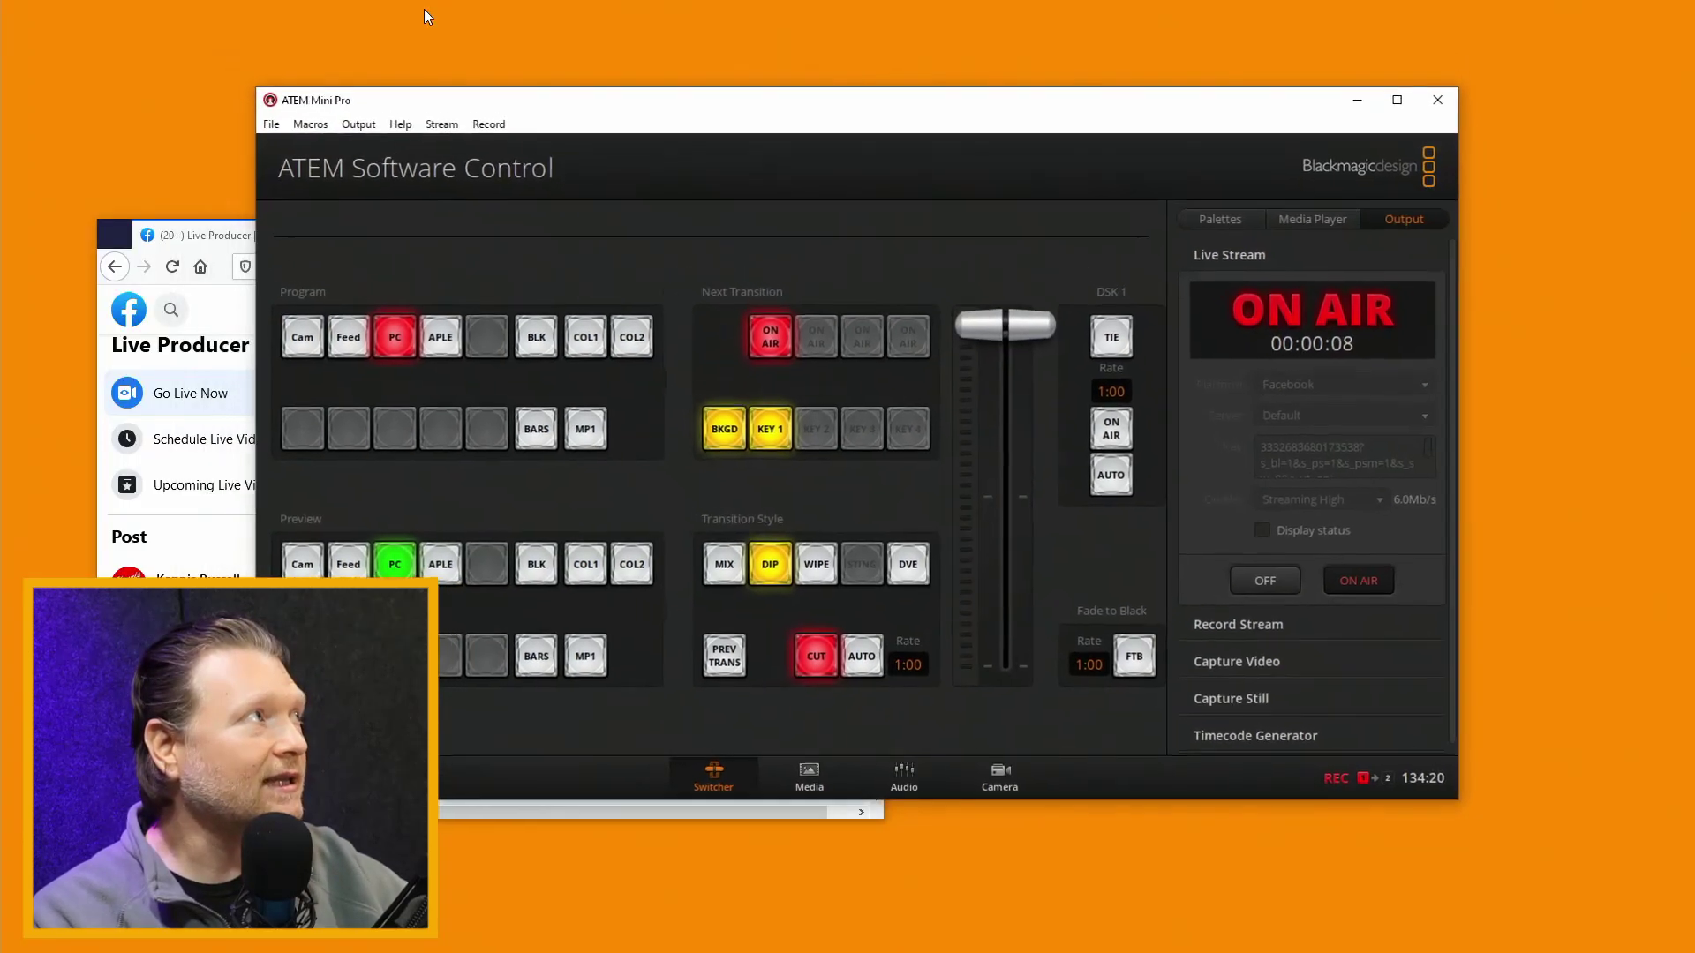
left_click(200, 235)
double_click(541, 238)
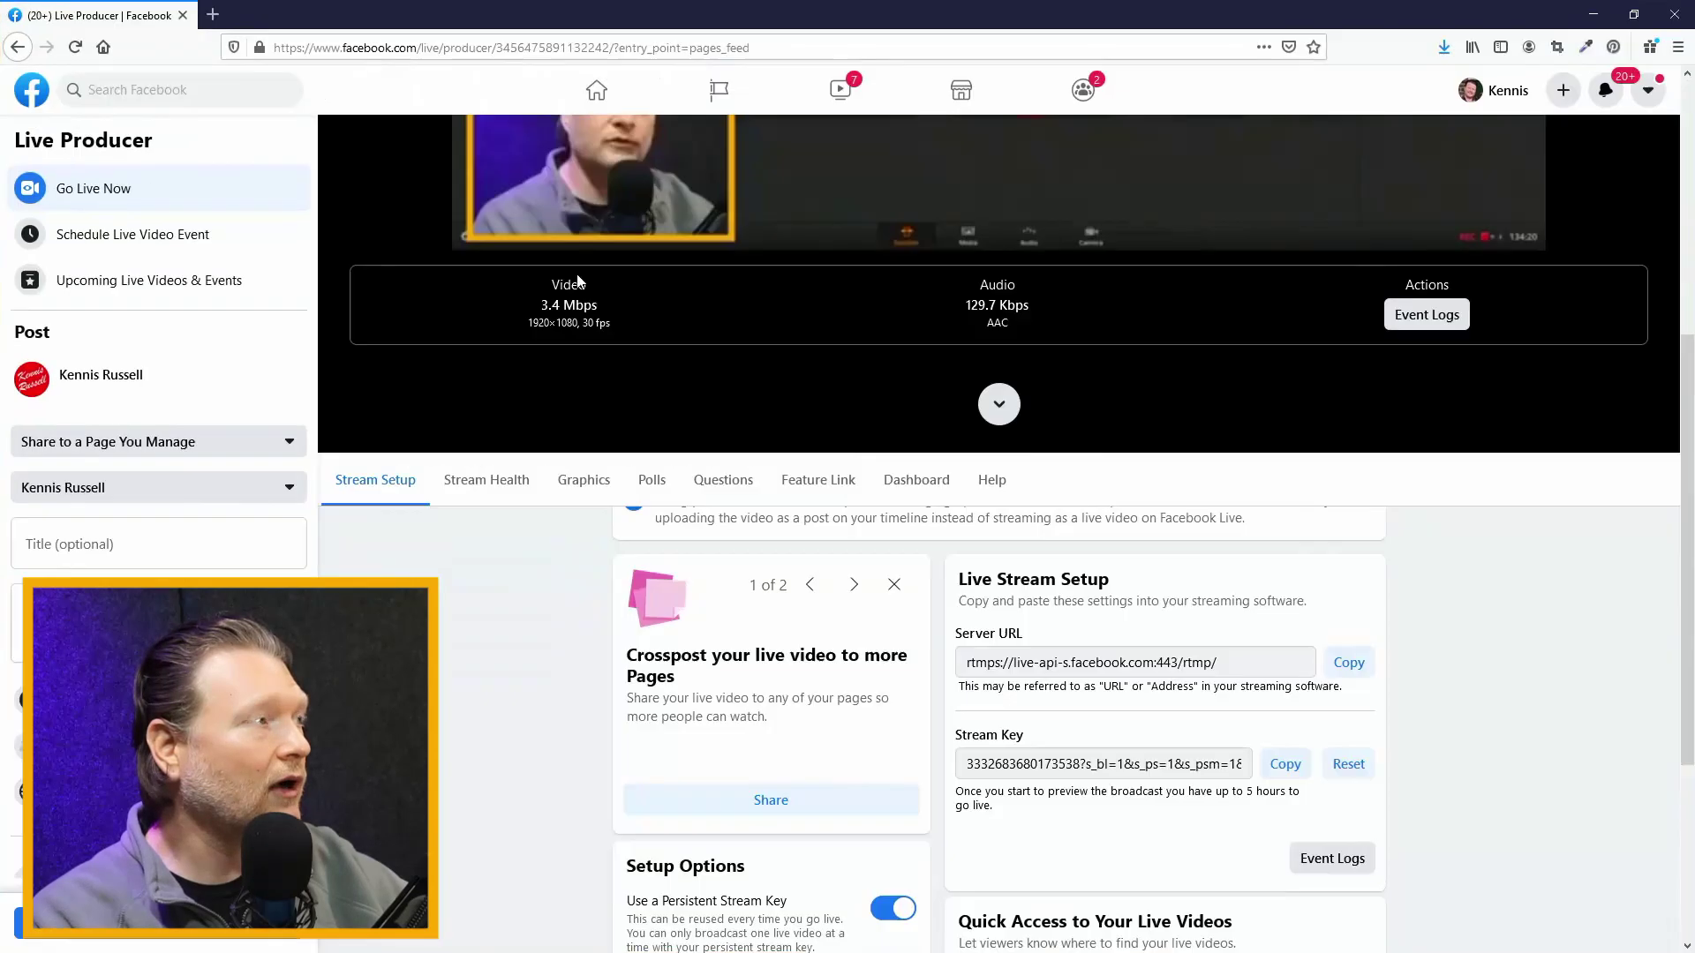
scroll(709, 450, "down", 5)
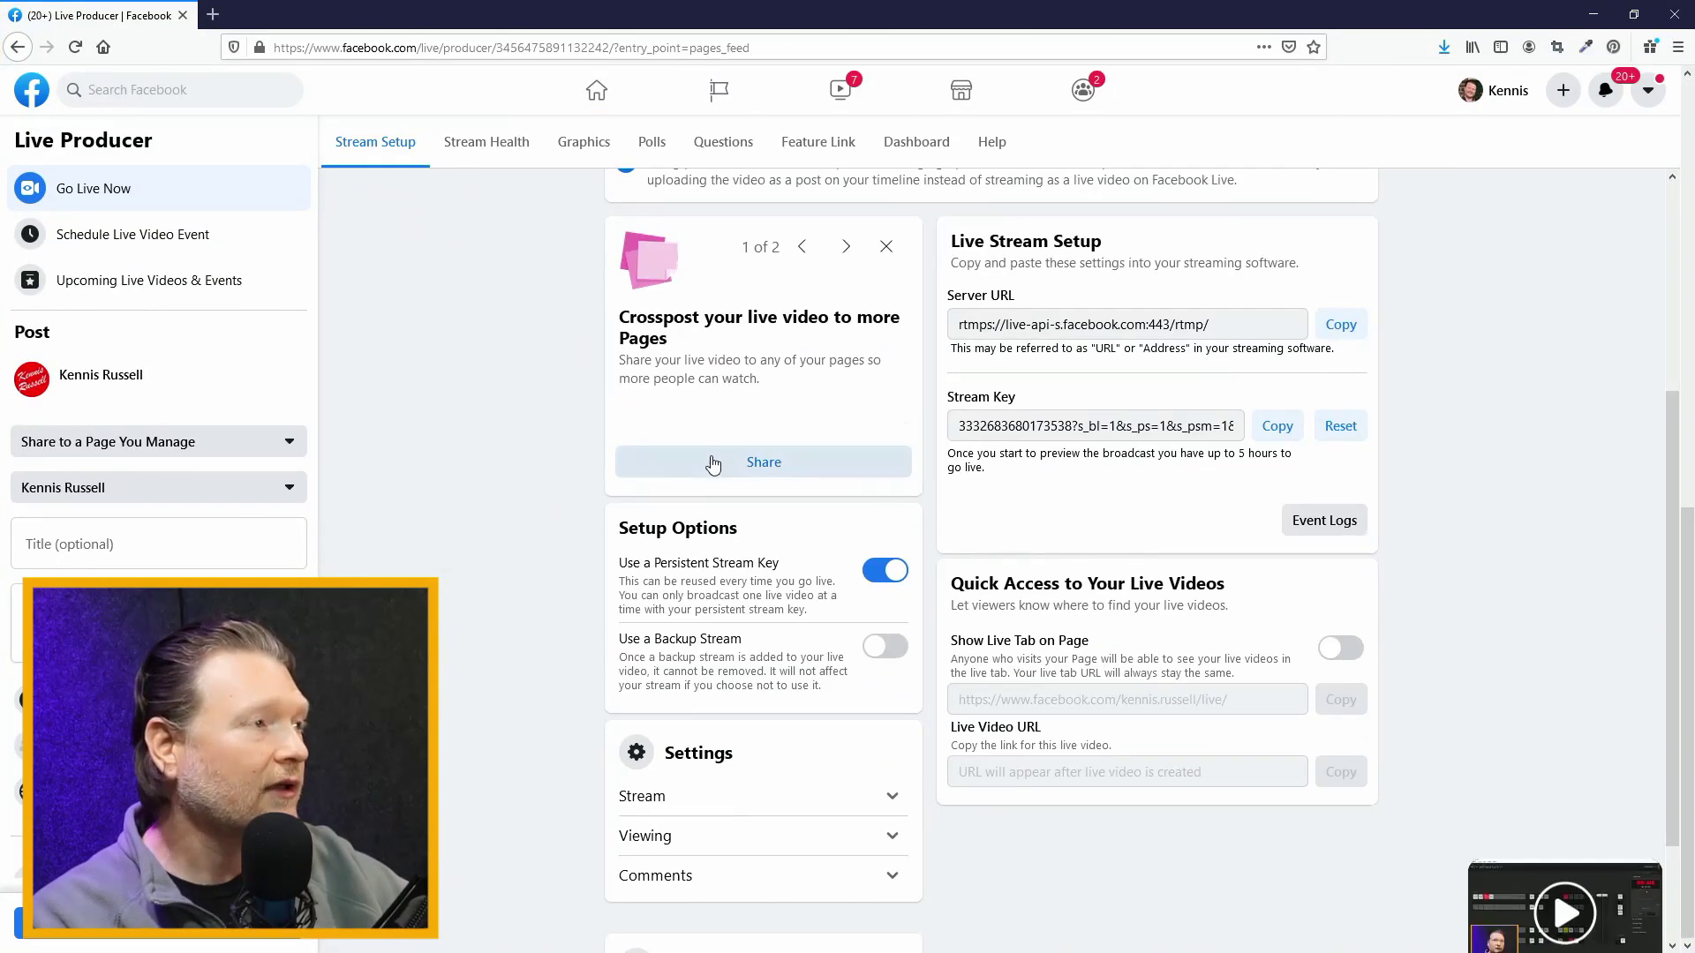
mouse_move(1539, 877)
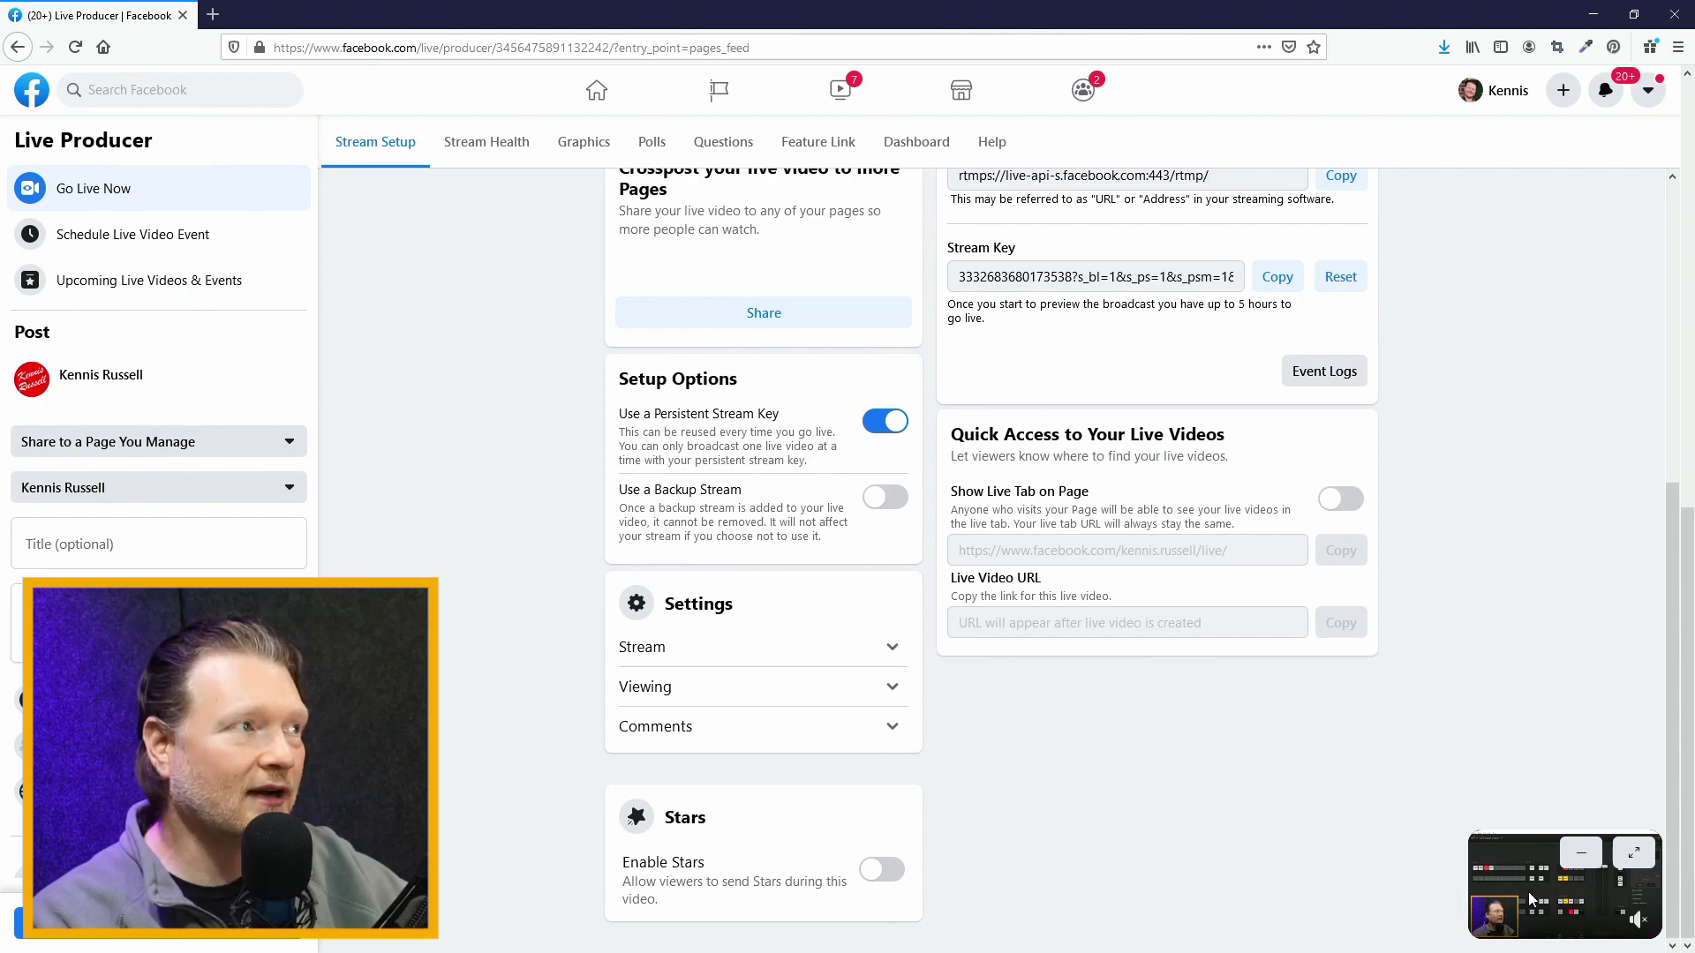
scroll(1379, 818, "up", 5)
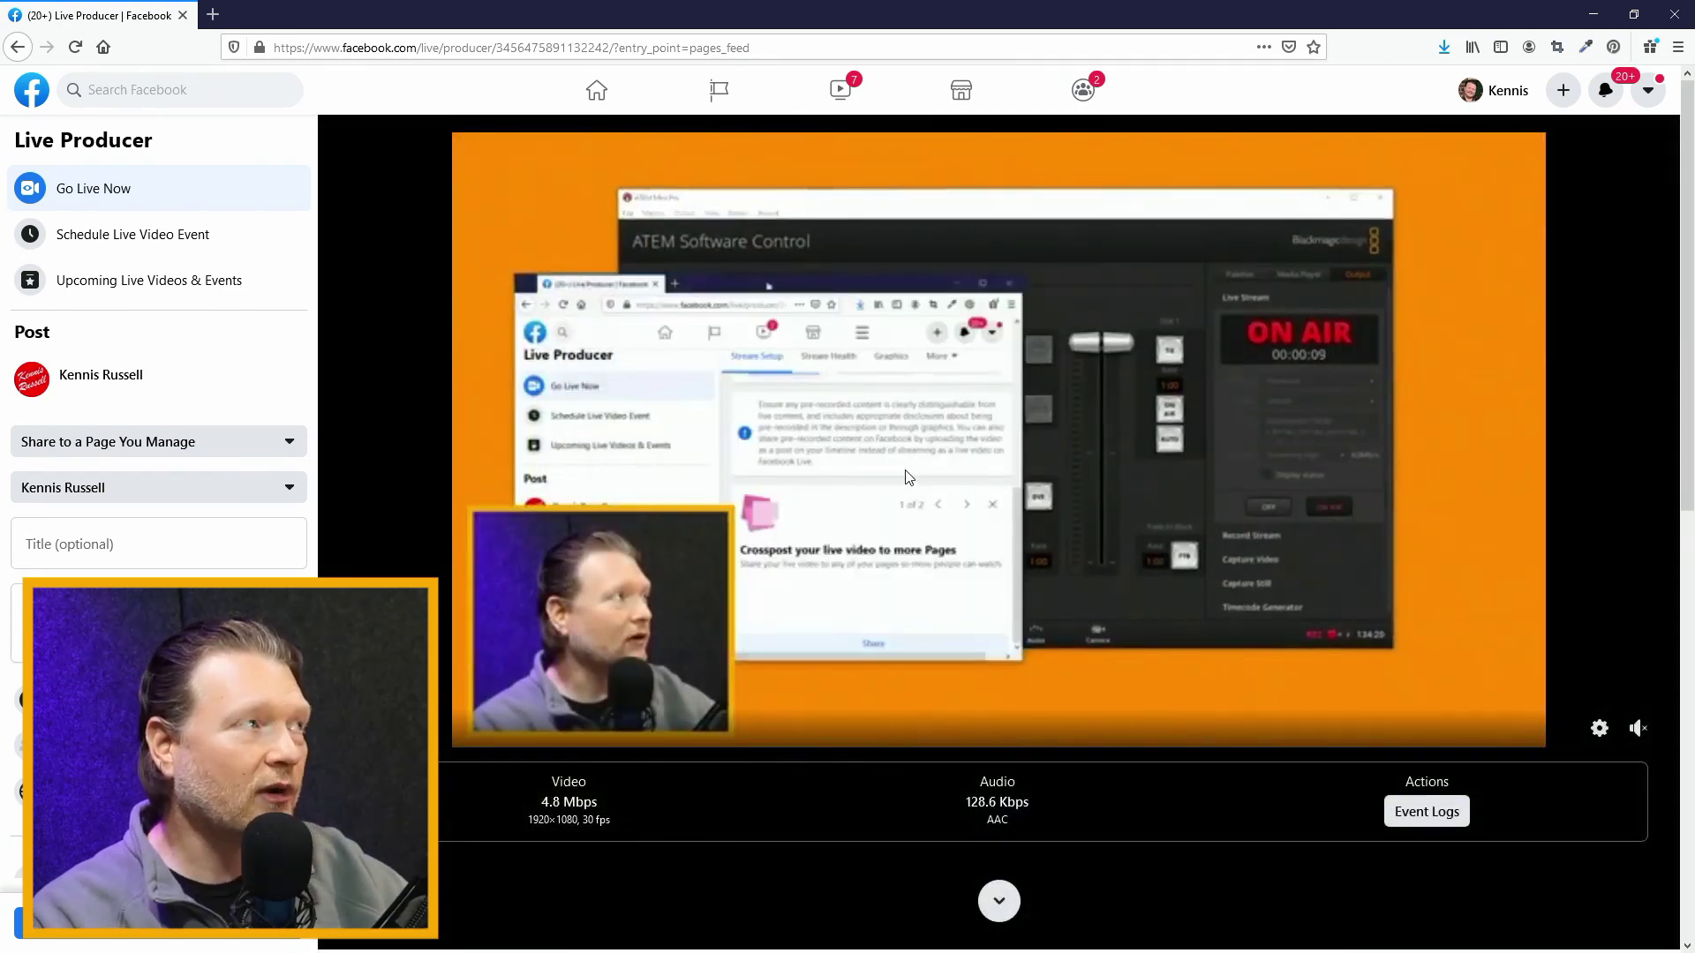
scroll(907, 479, "down", 2)
scroll(908, 479, "down", 8)
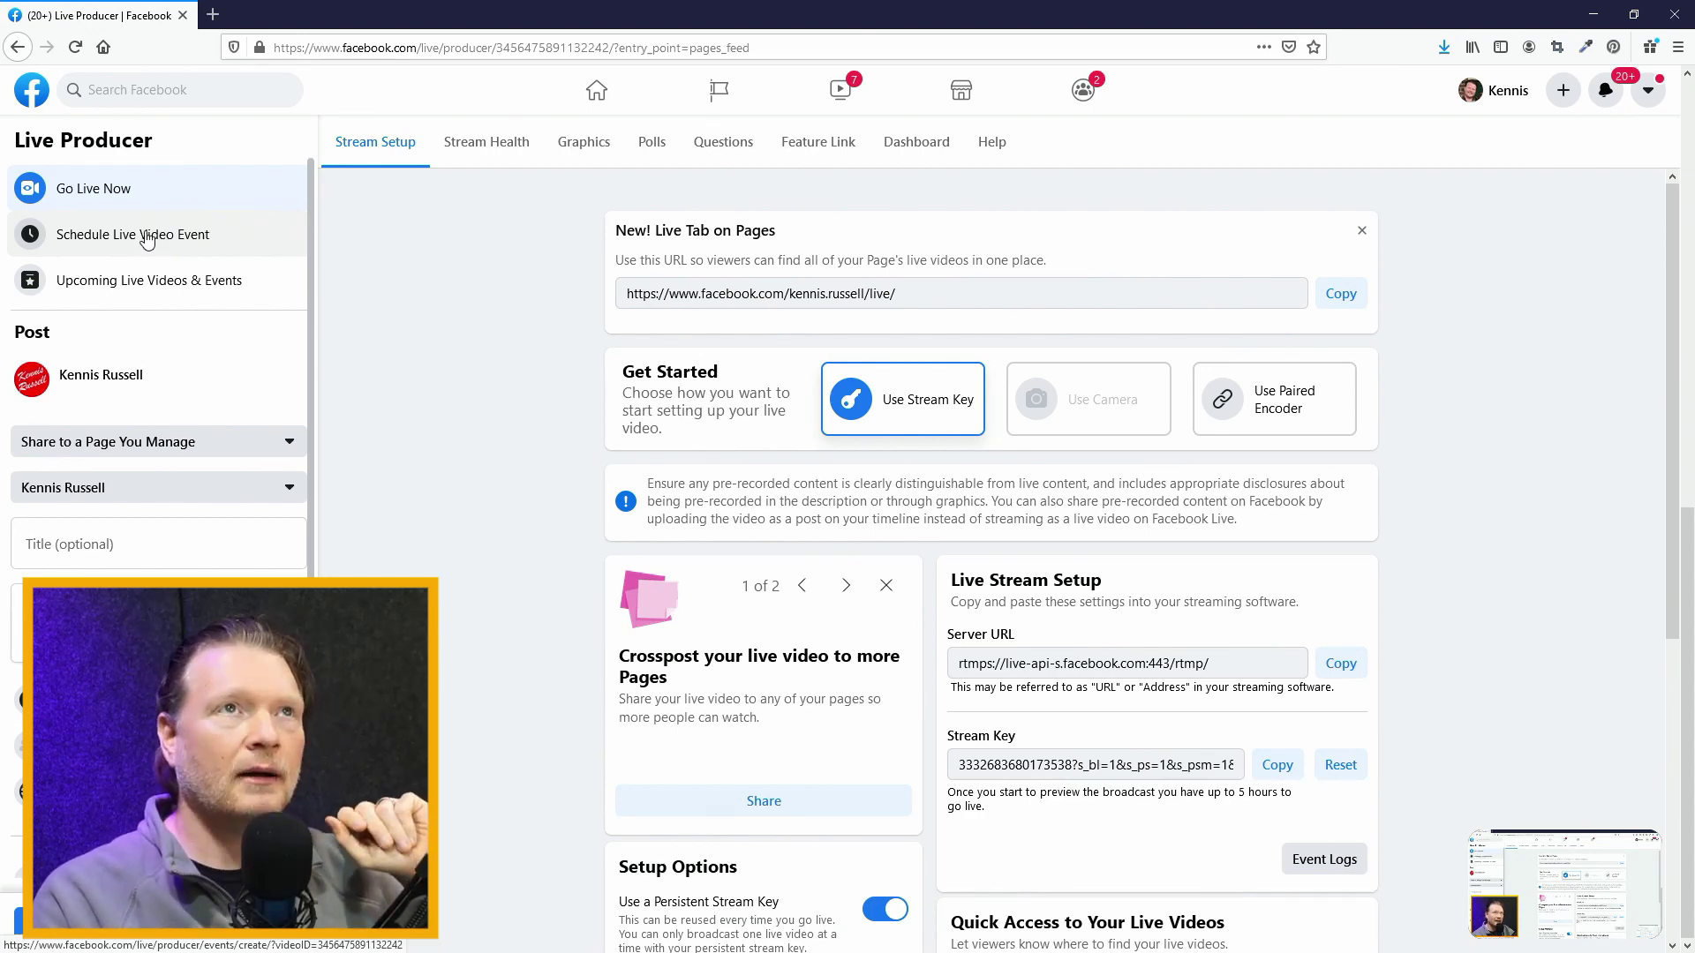
- Start scheduling a live video event and name it "How to Stream to Facebook with Atem Mini Pro"
left_click(116, 235)
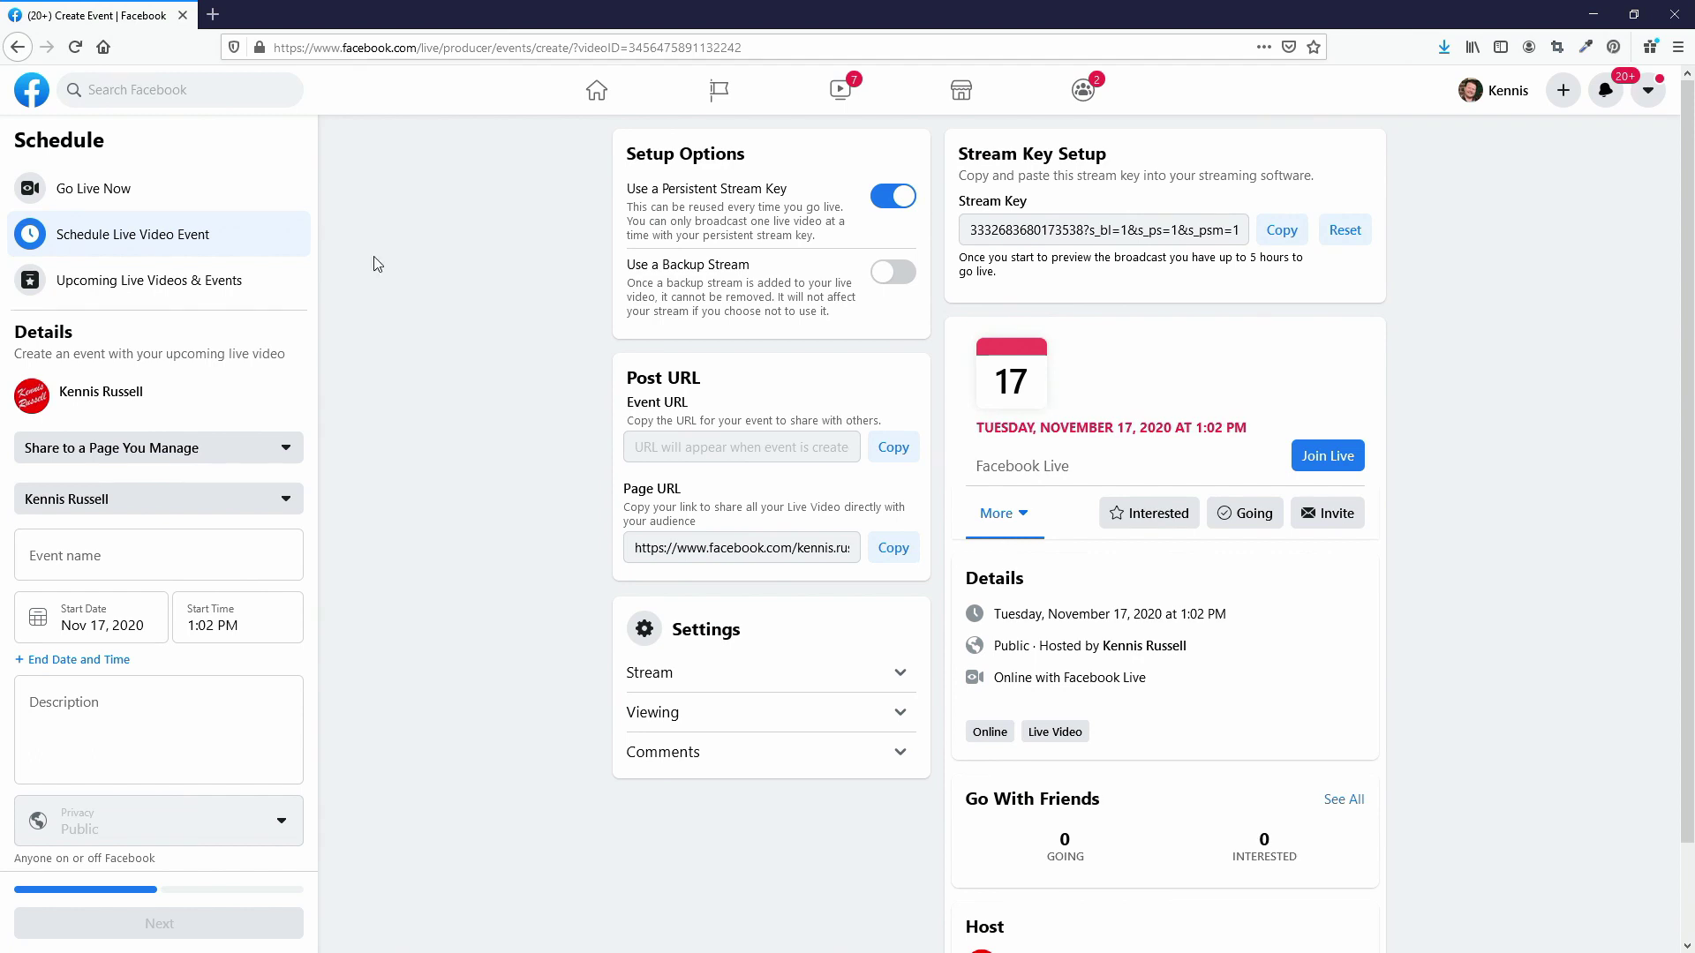
left_click(95, 556)
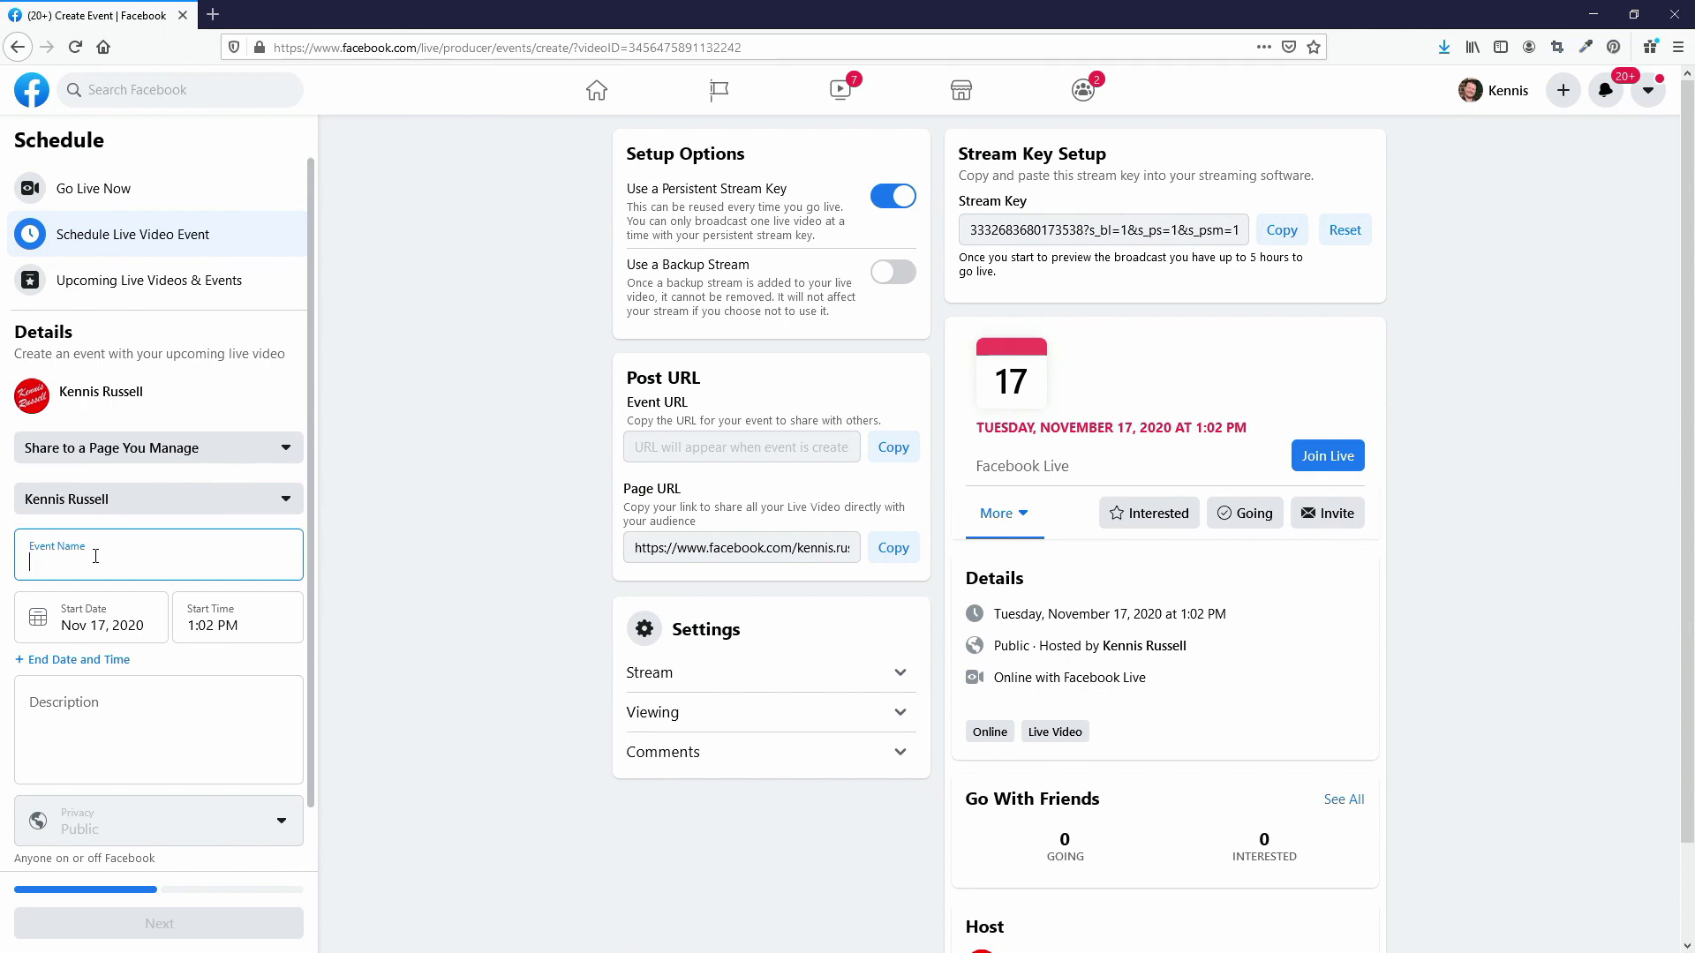
type("How to Stream to ")
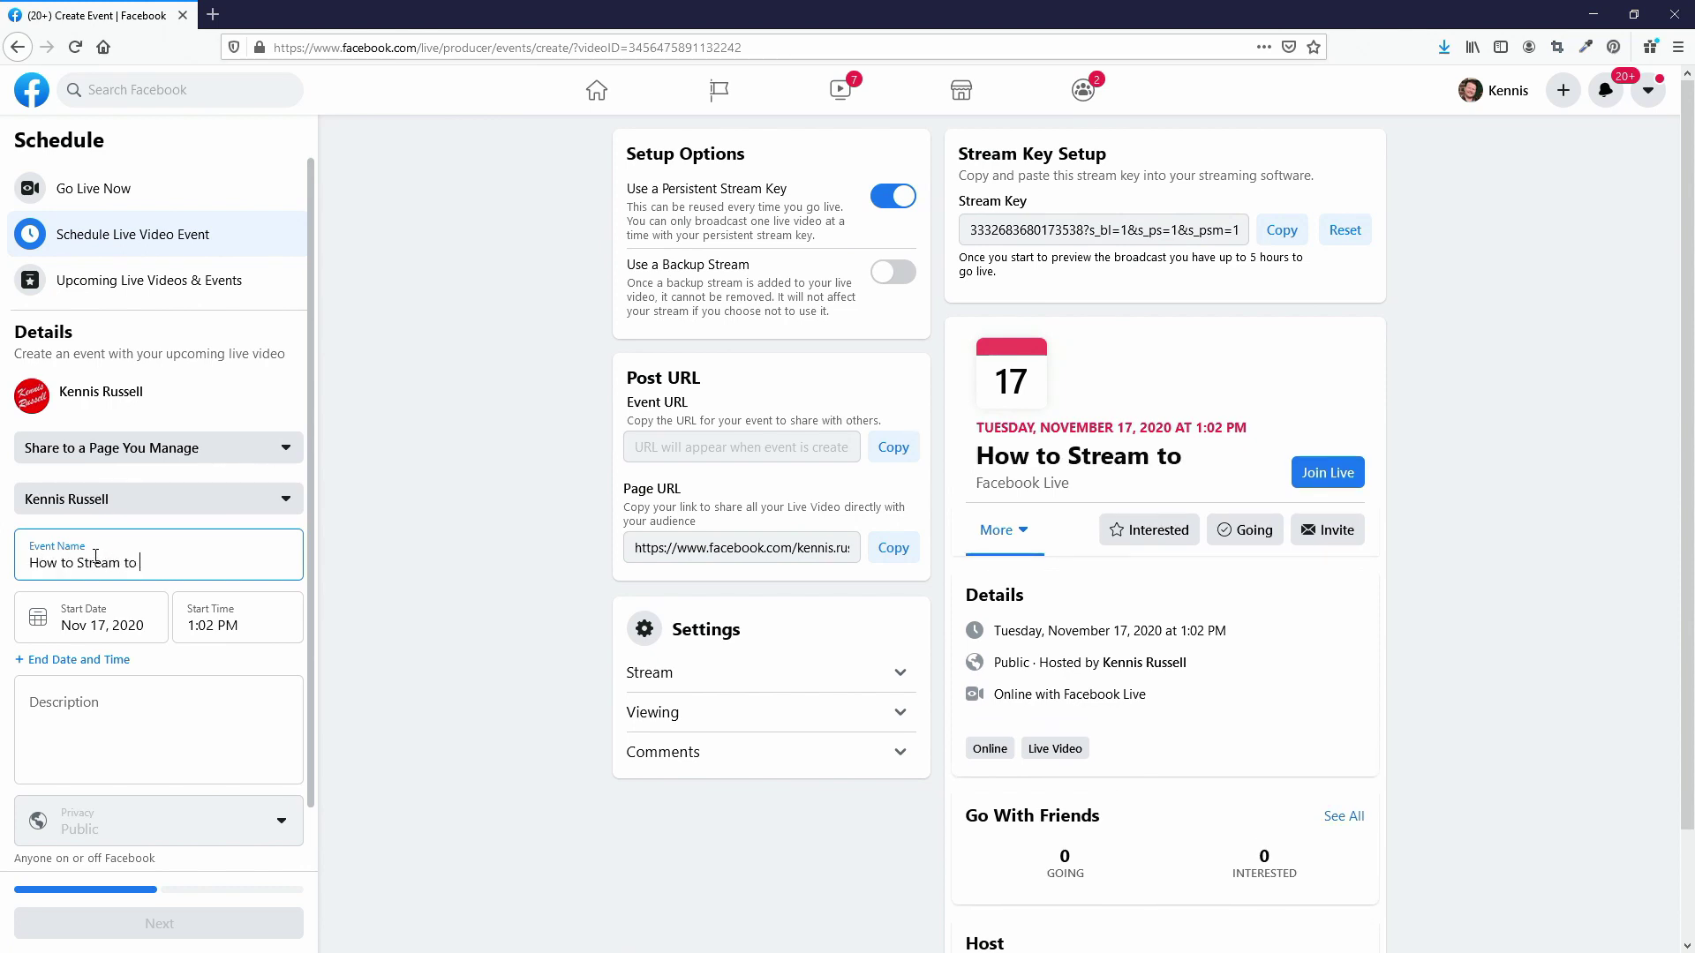
type("Facebook")
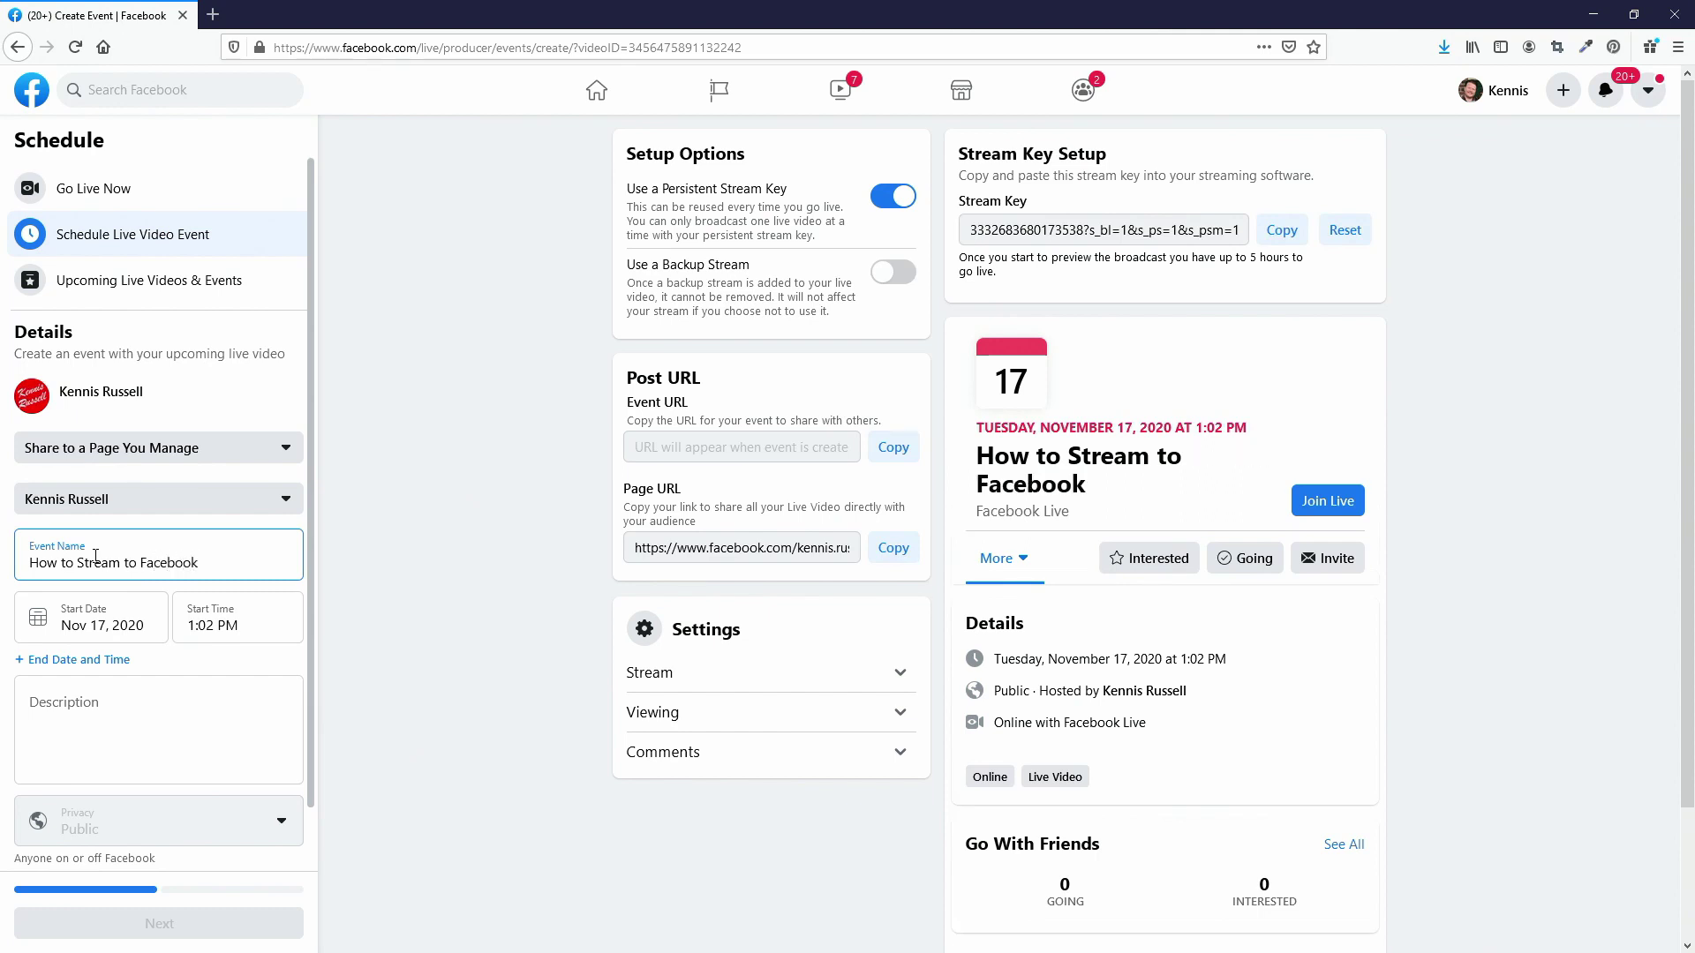
type(" with Ate")
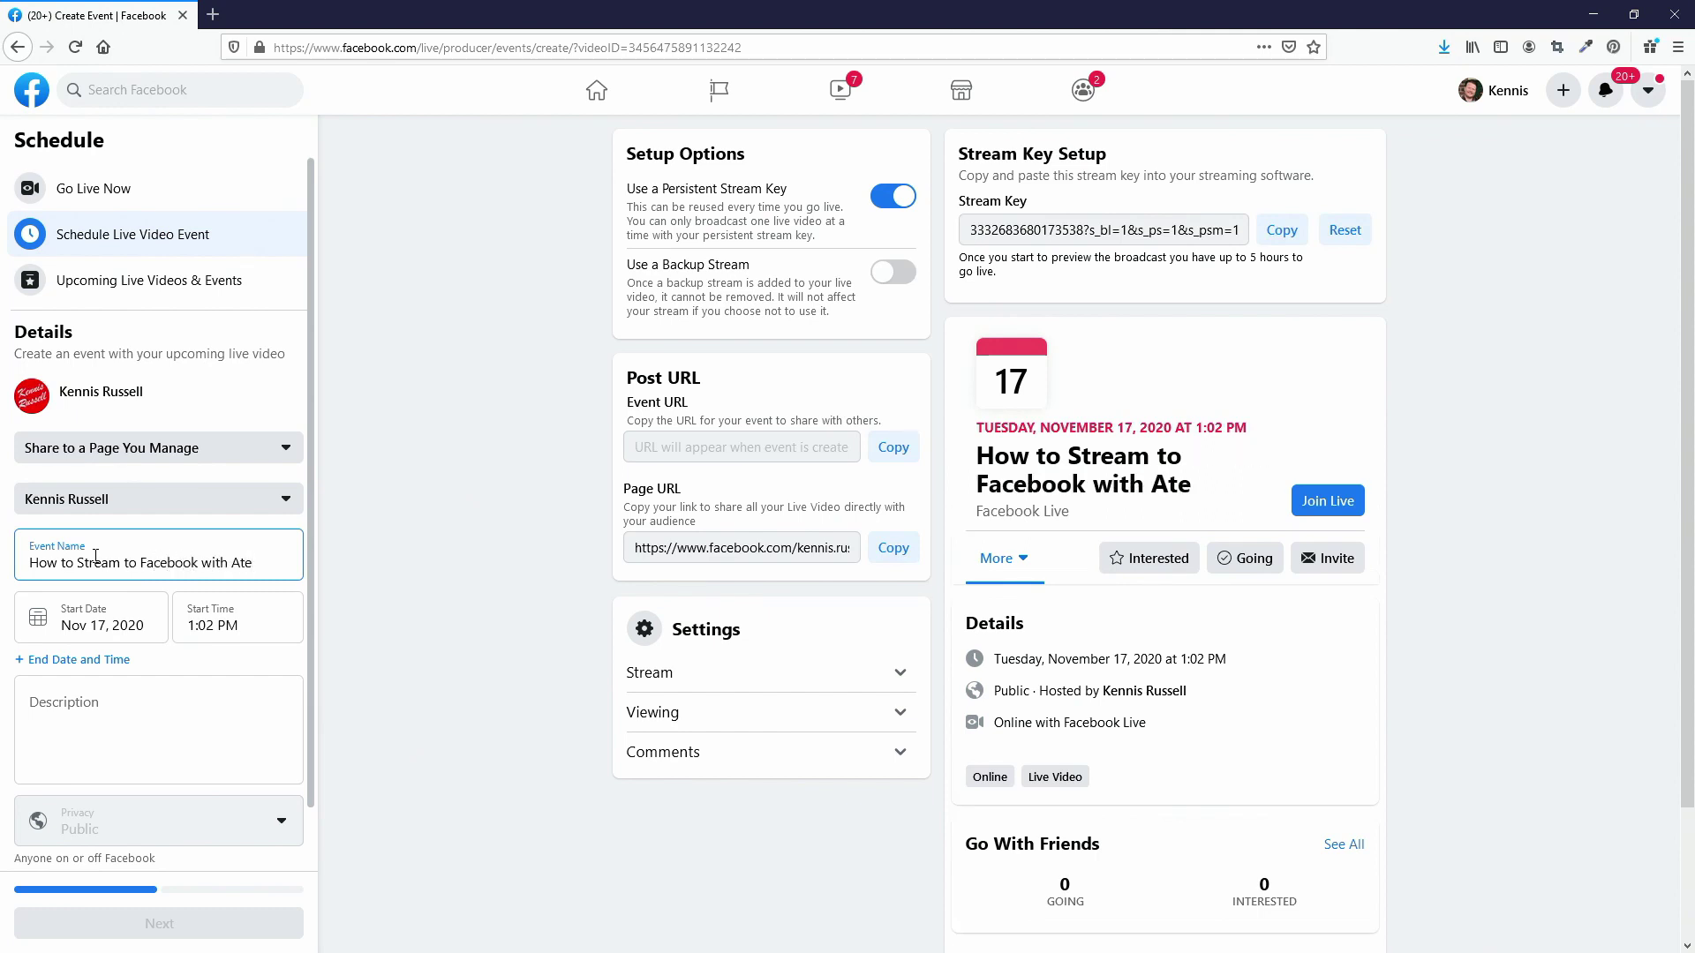
type("m Mini Pro")
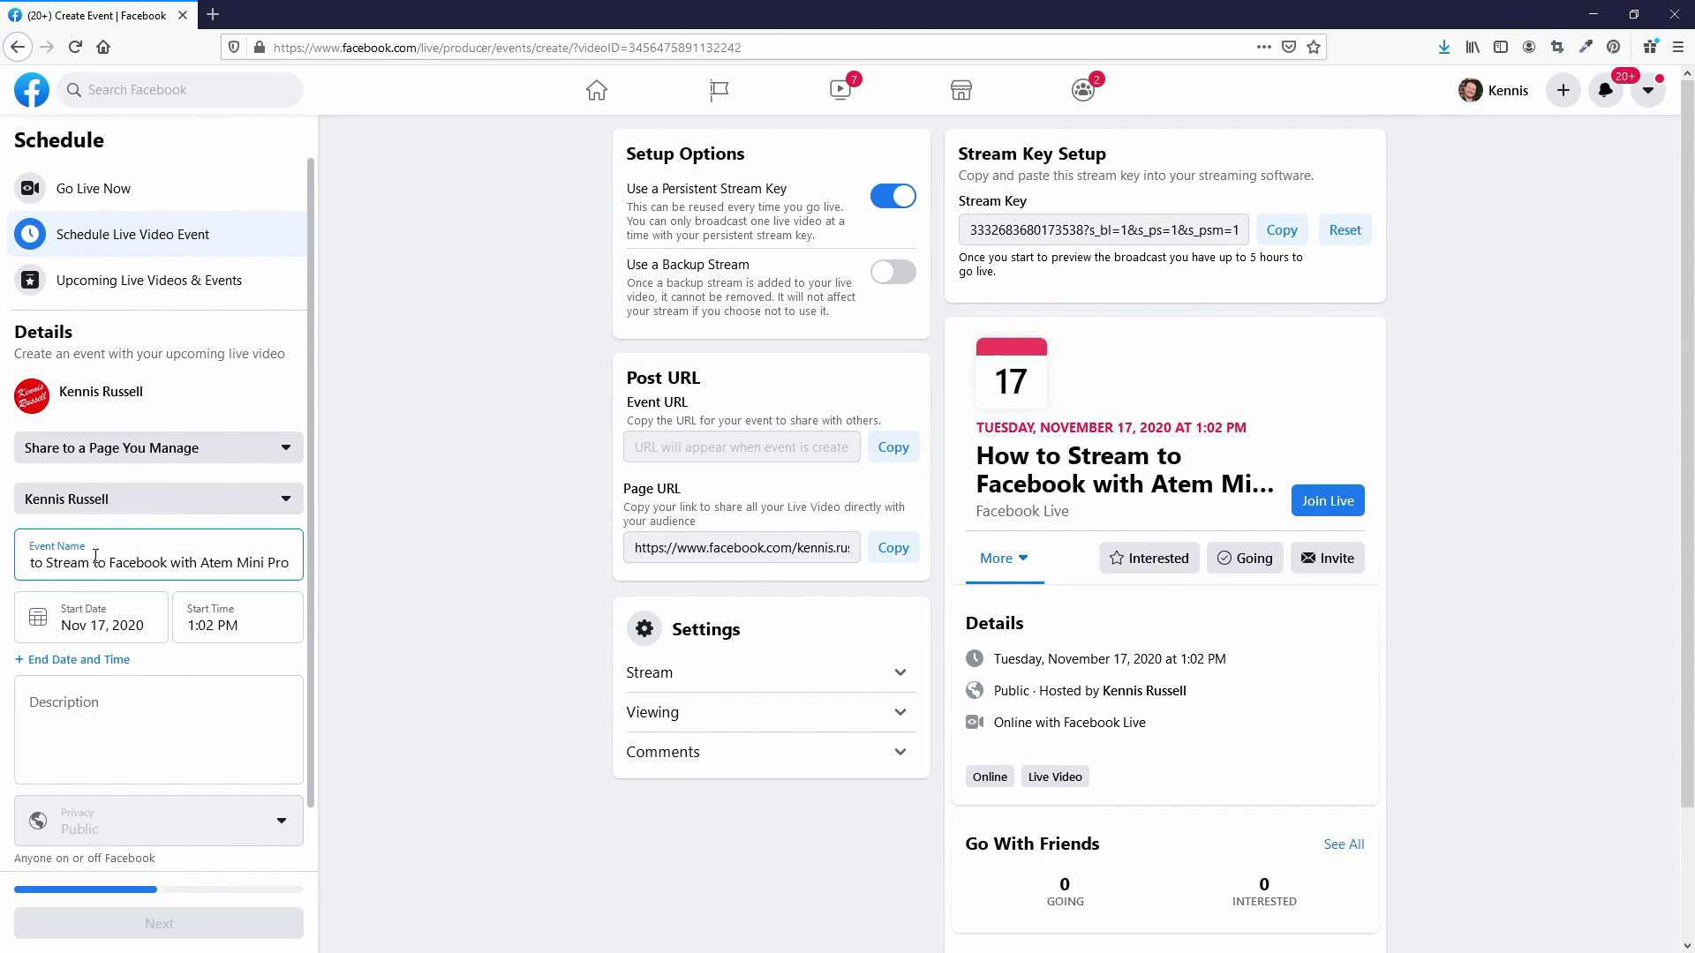
- Copy the event name into the event description and set the start time to 2:15 PM
key("ctrl+a")
key("ctrl+c")
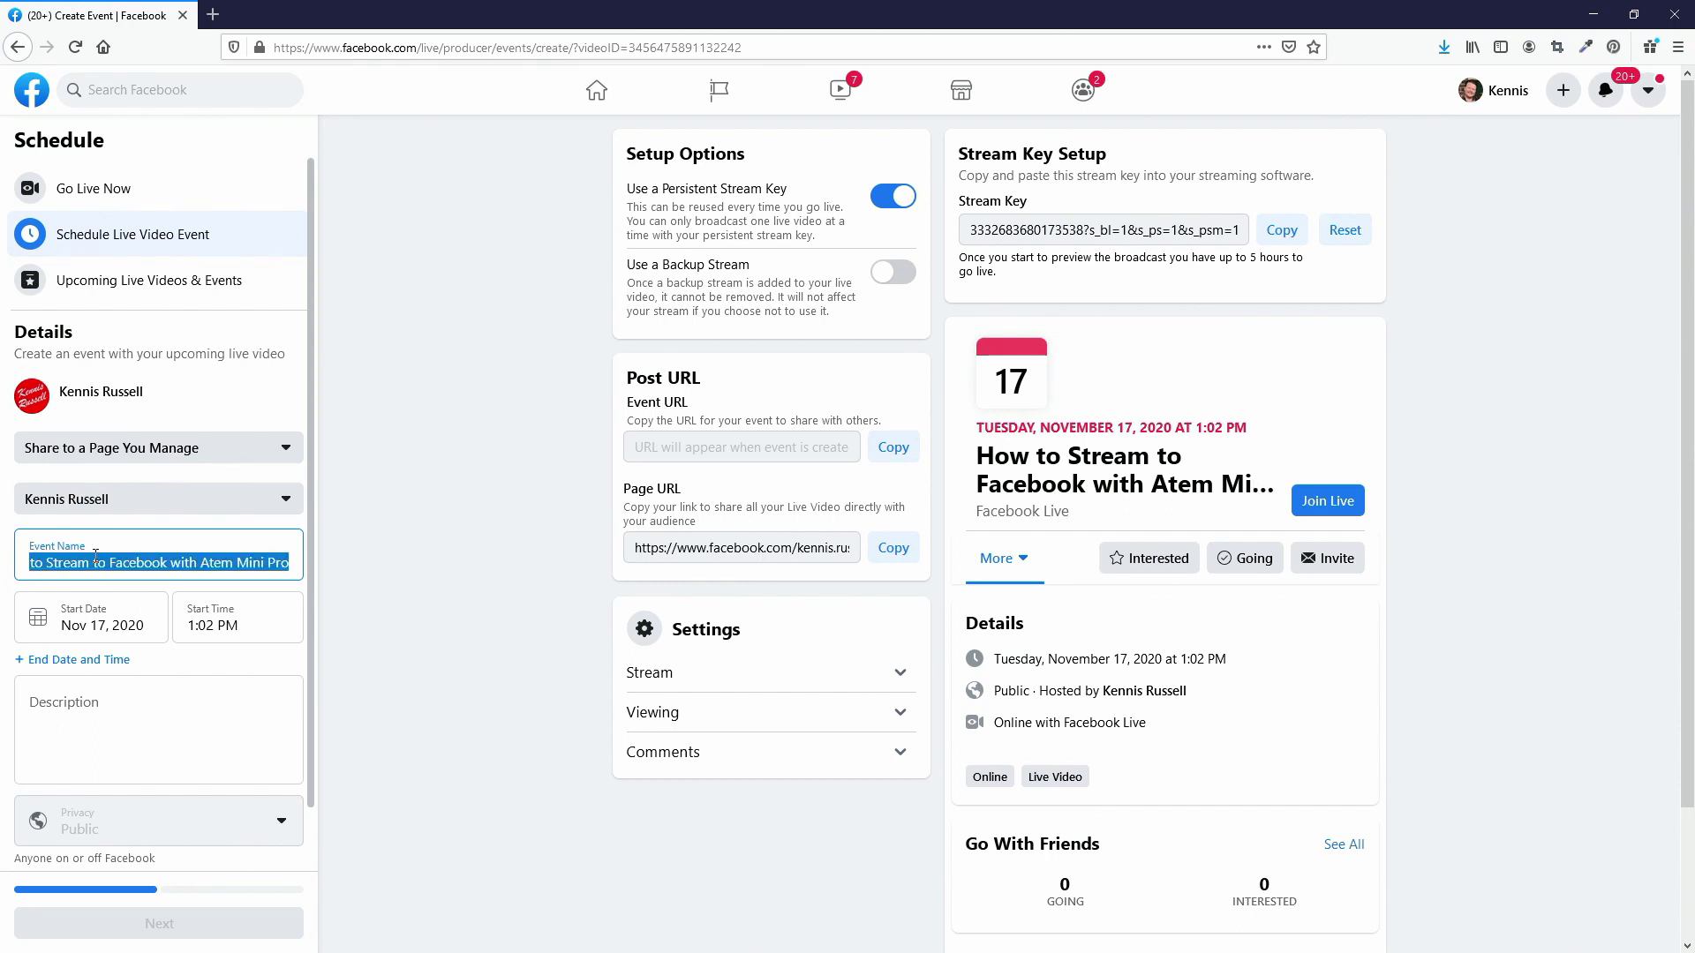
left_click(89, 697)
key("ctrl+v")
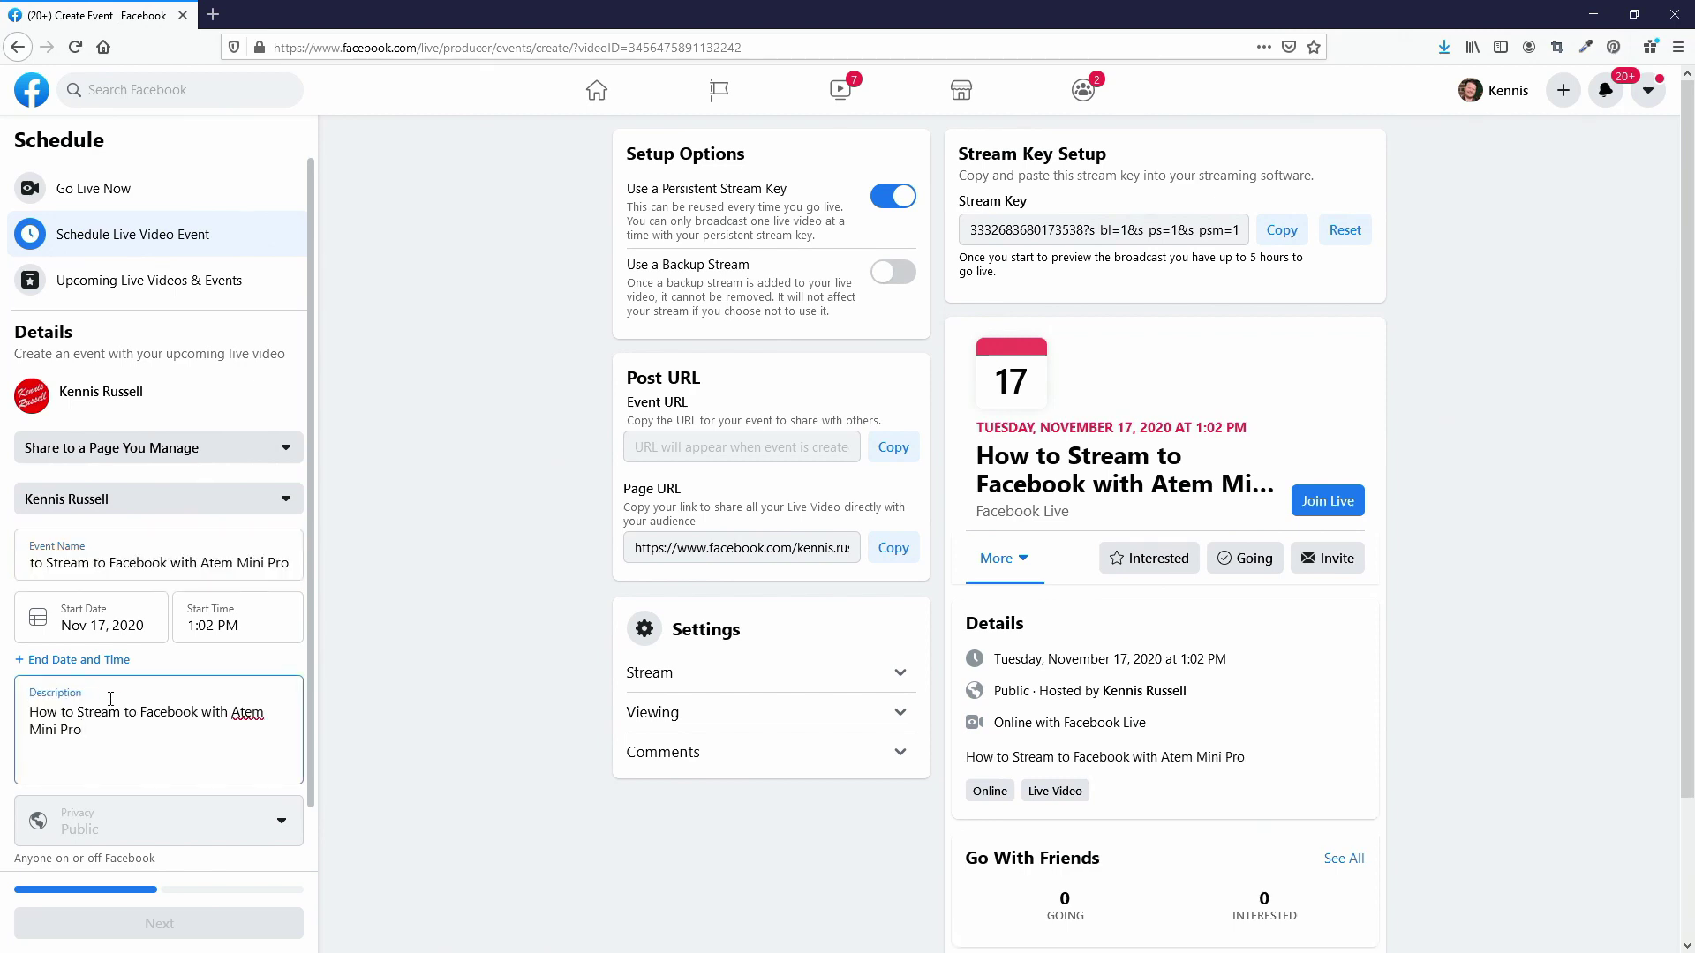
left_click(243, 624)
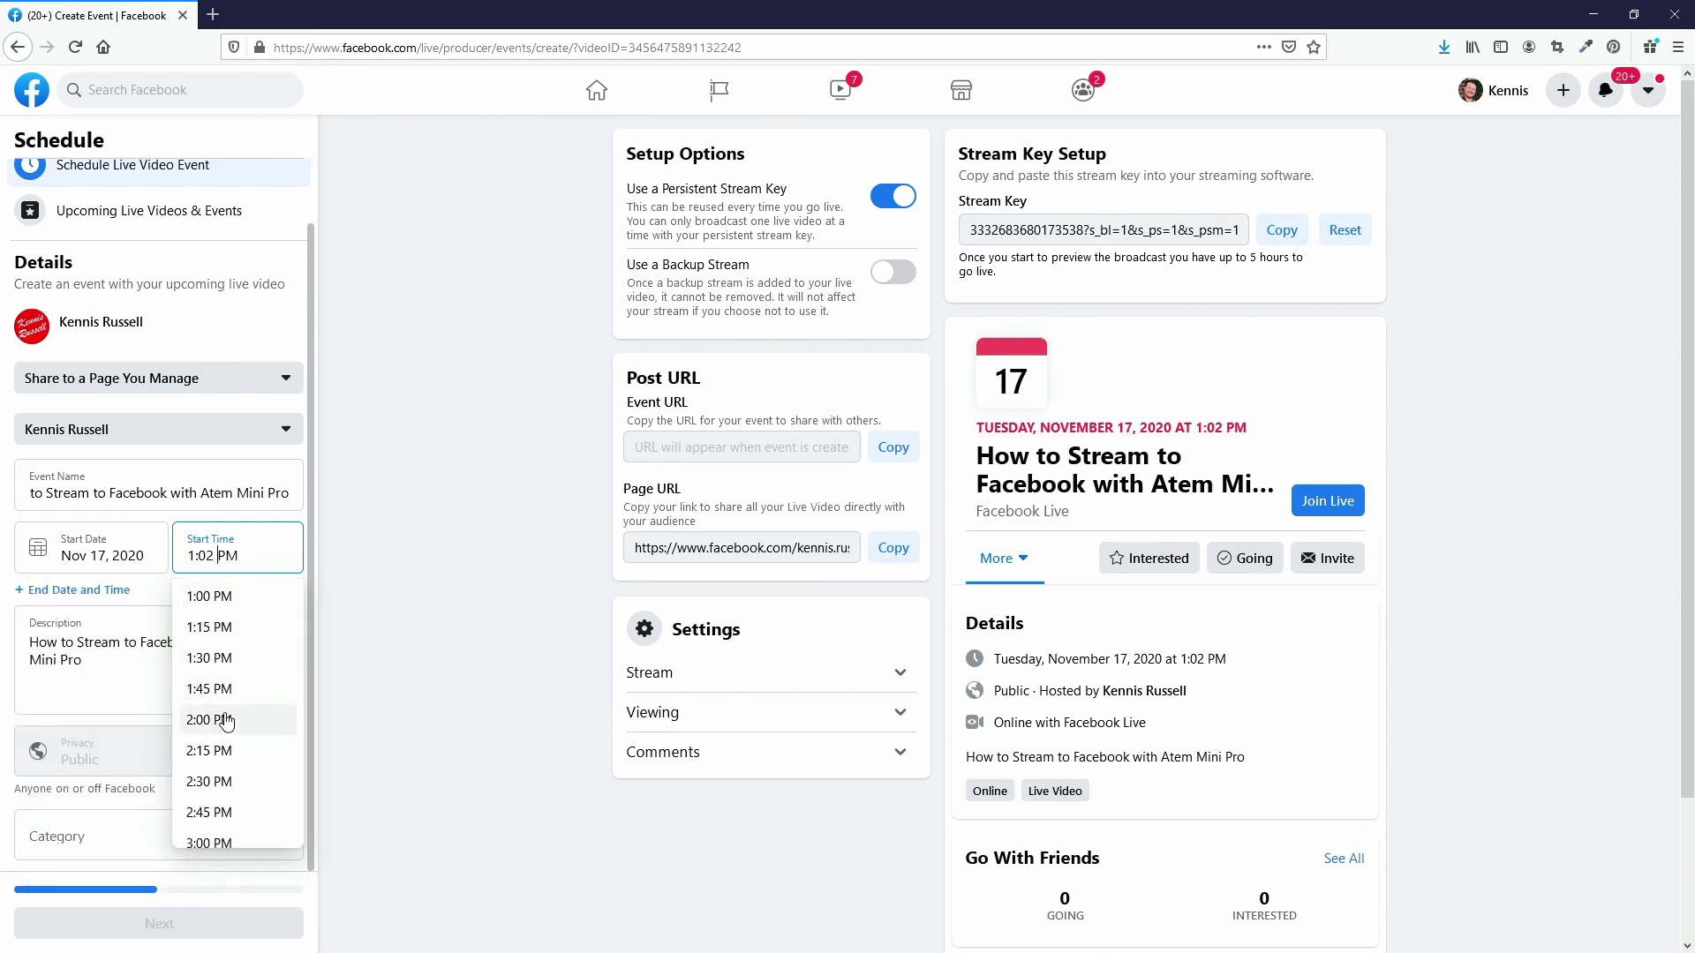
left_click(217, 749)
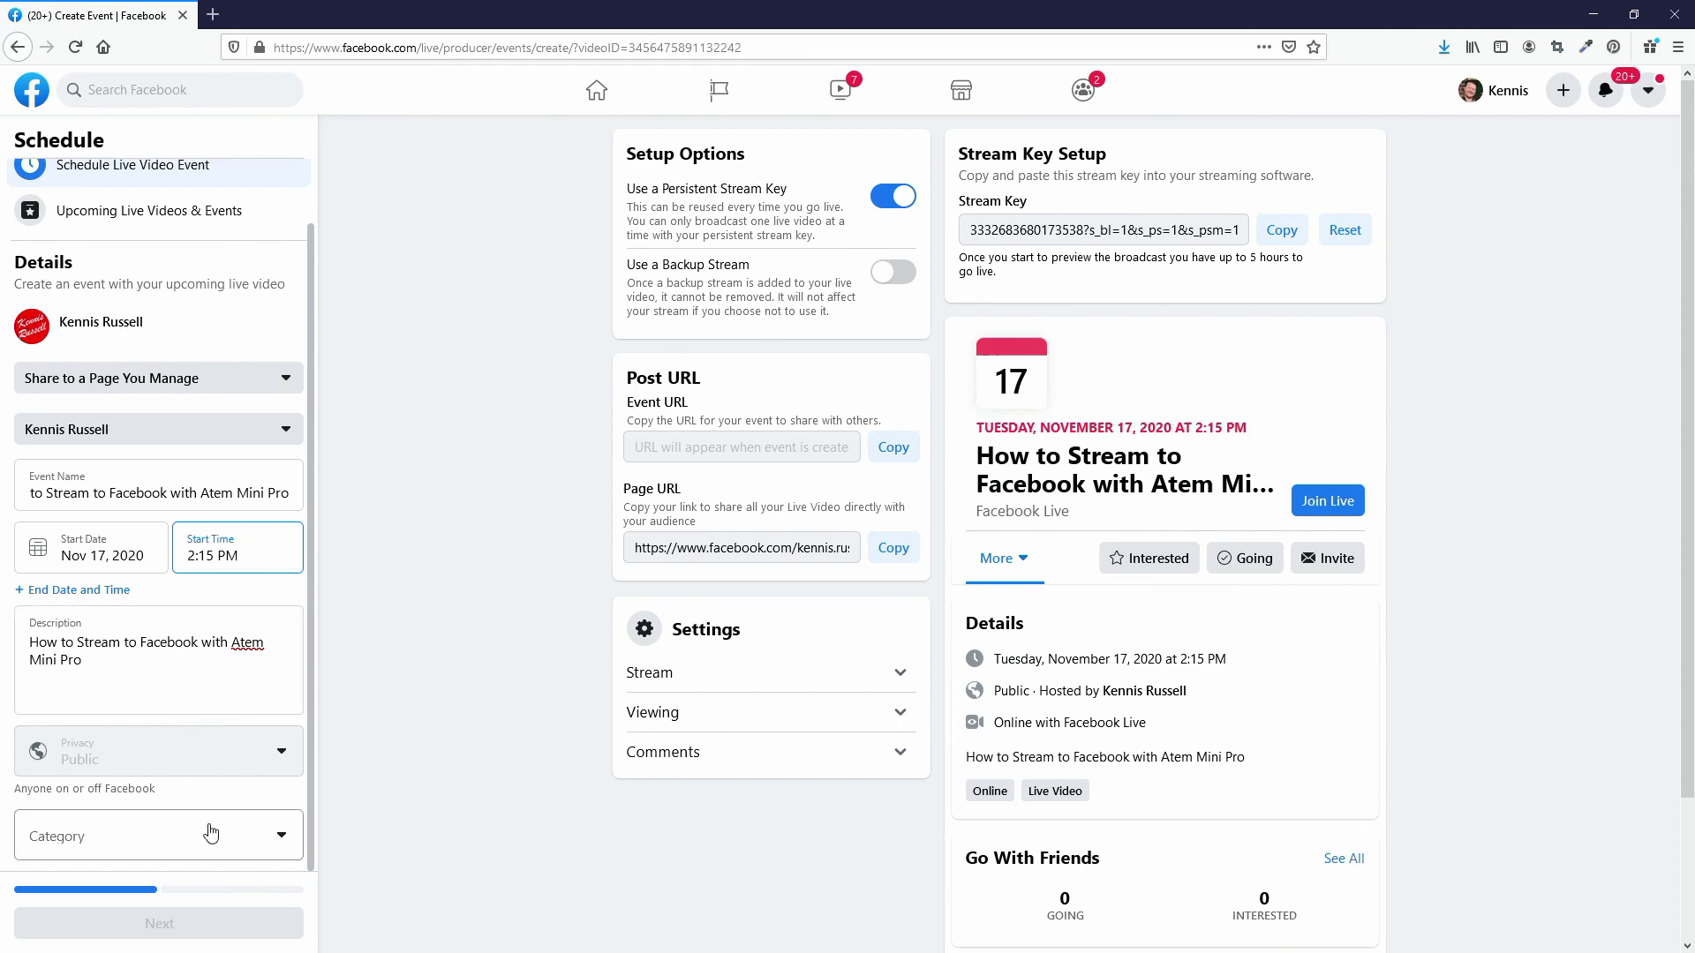
- Set the category of the live video event to Other
left_click(265, 843)
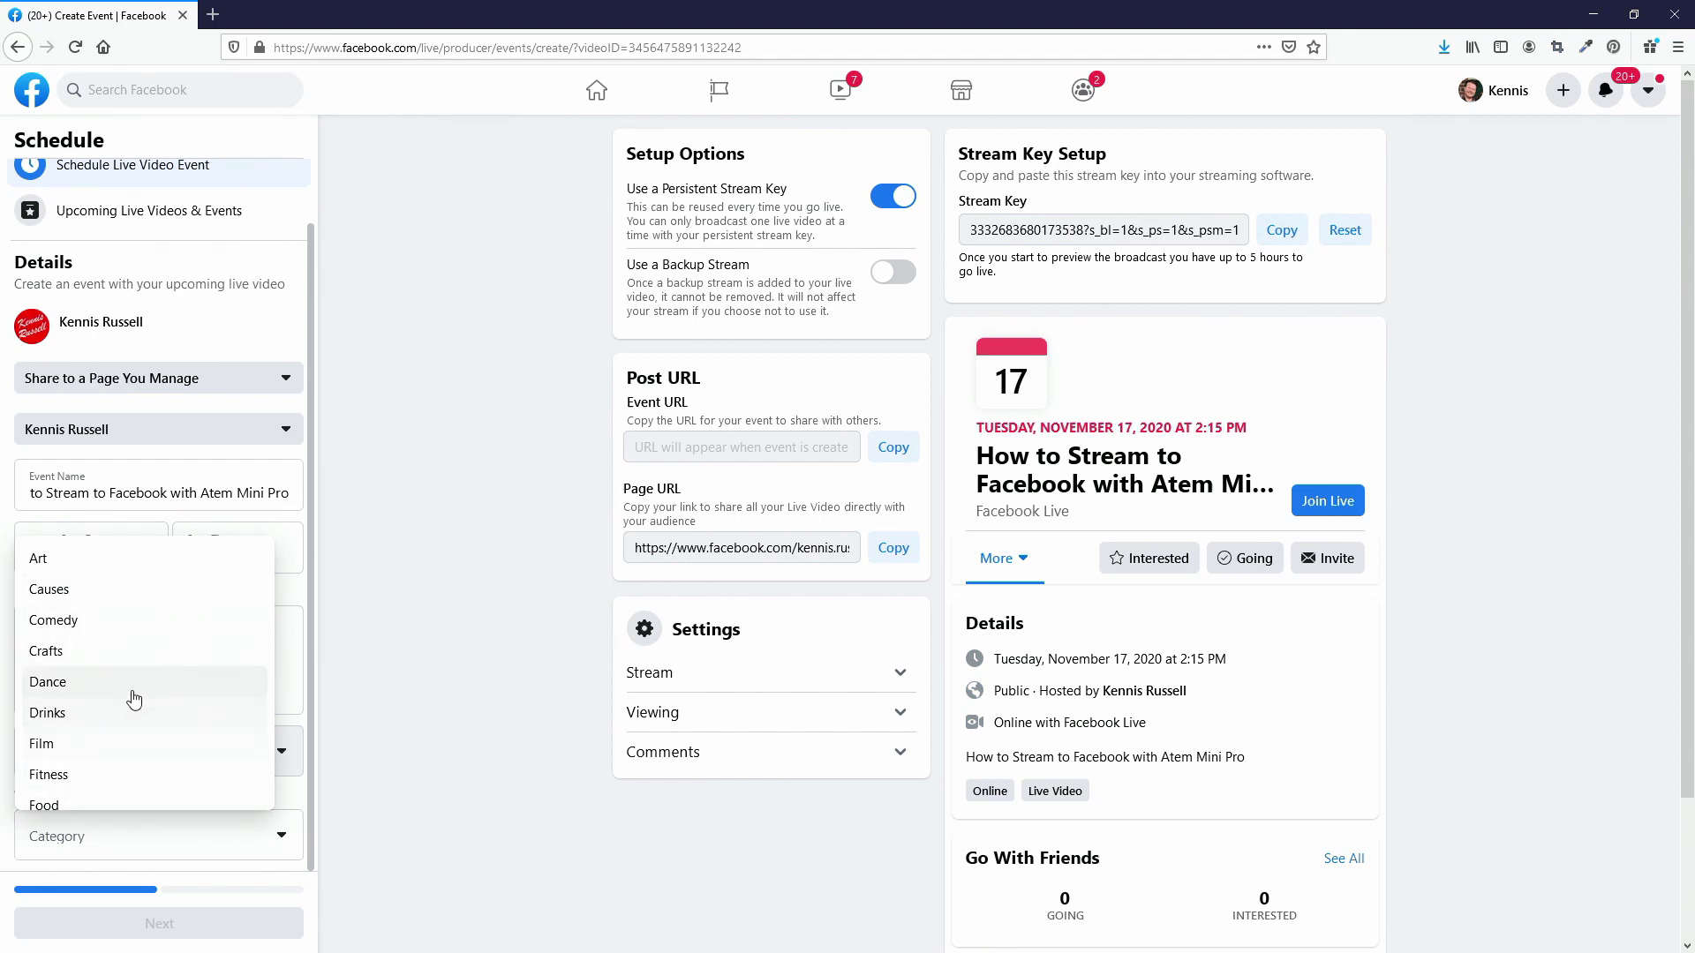
scroll(134, 700, "down", 5)
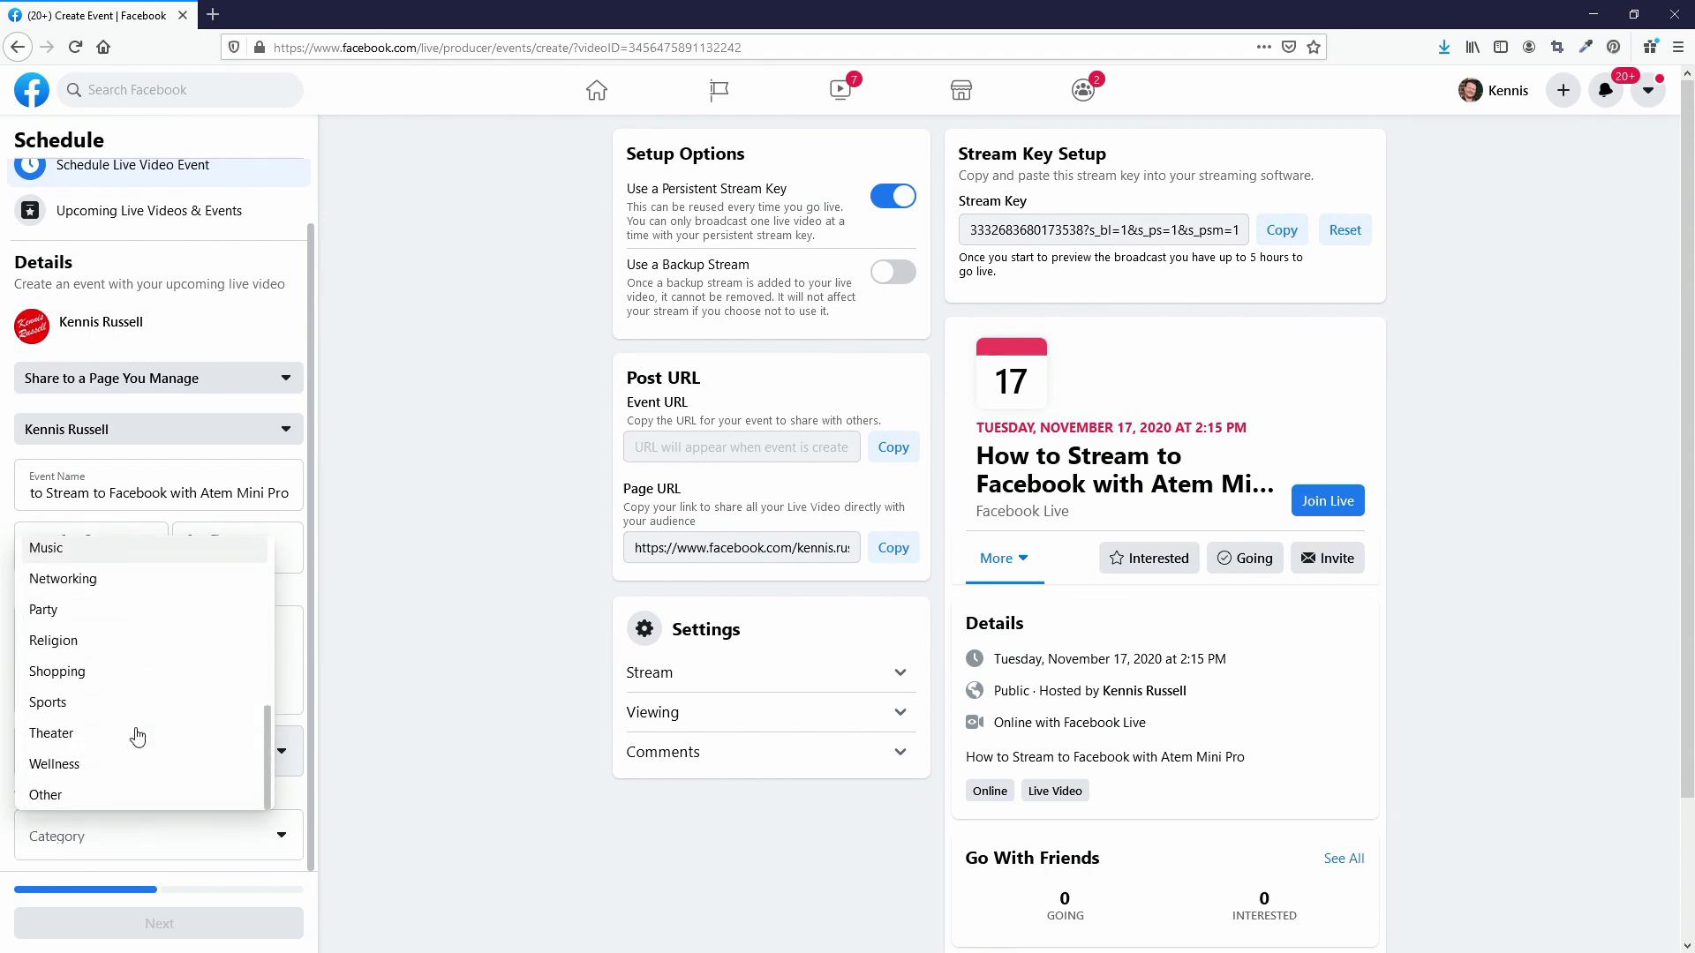
left_click(72, 797)
left_click(279, 837)
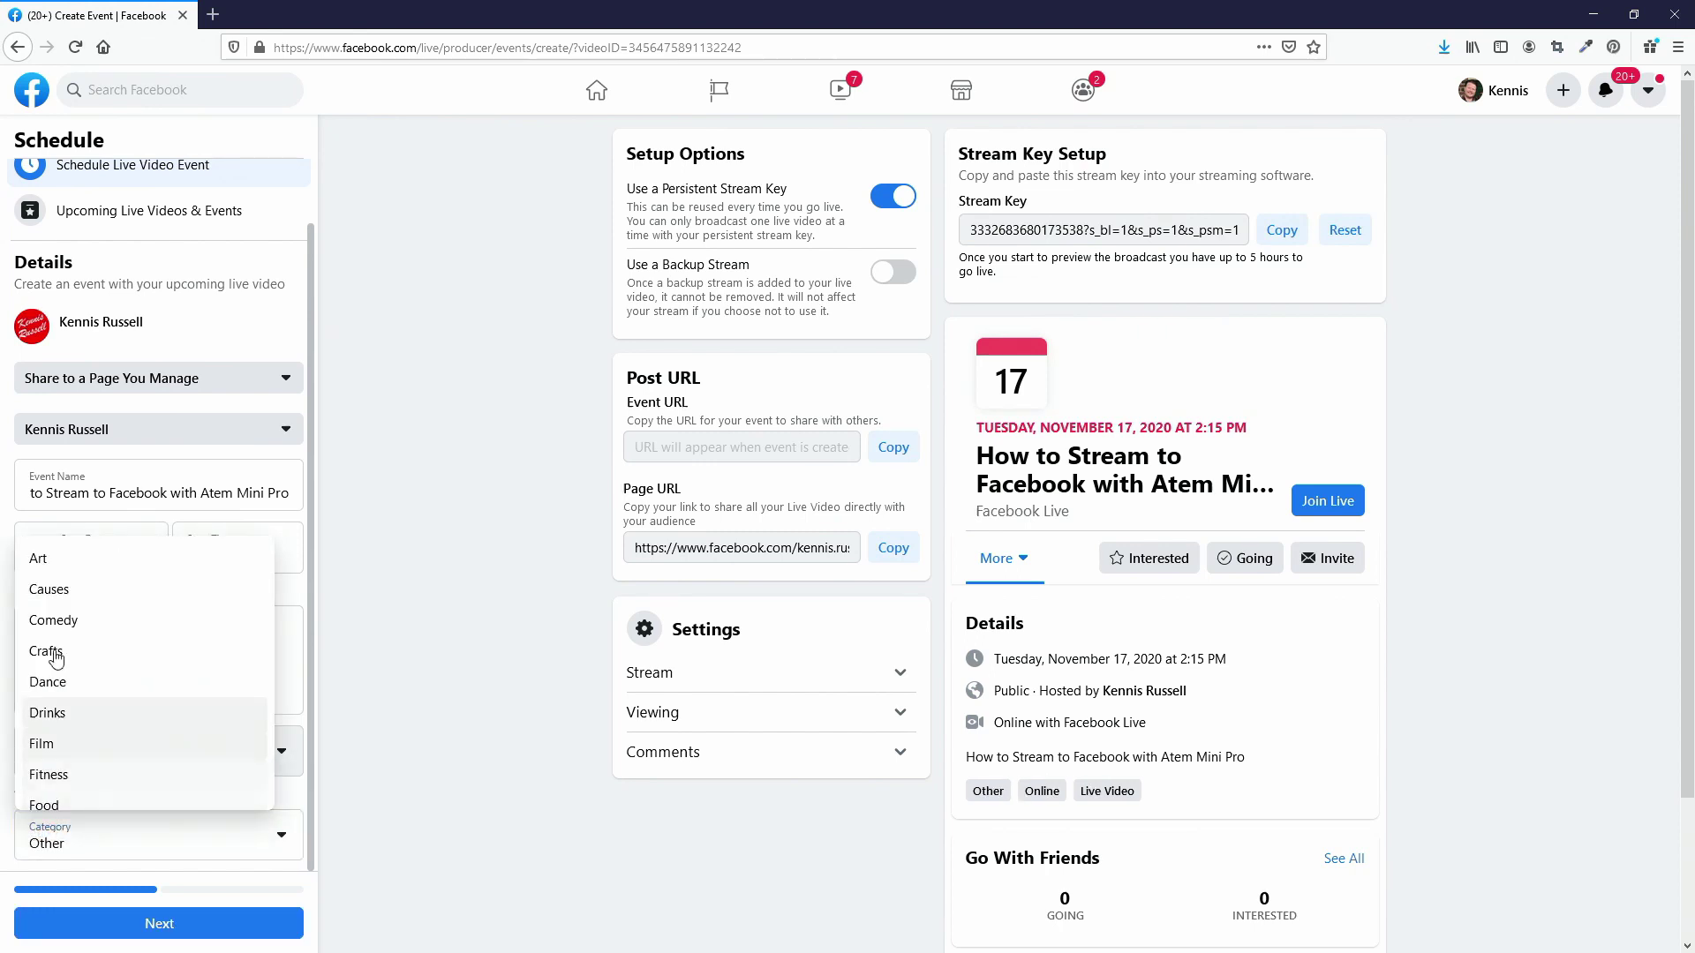
scroll(158, 781, "down", 5)
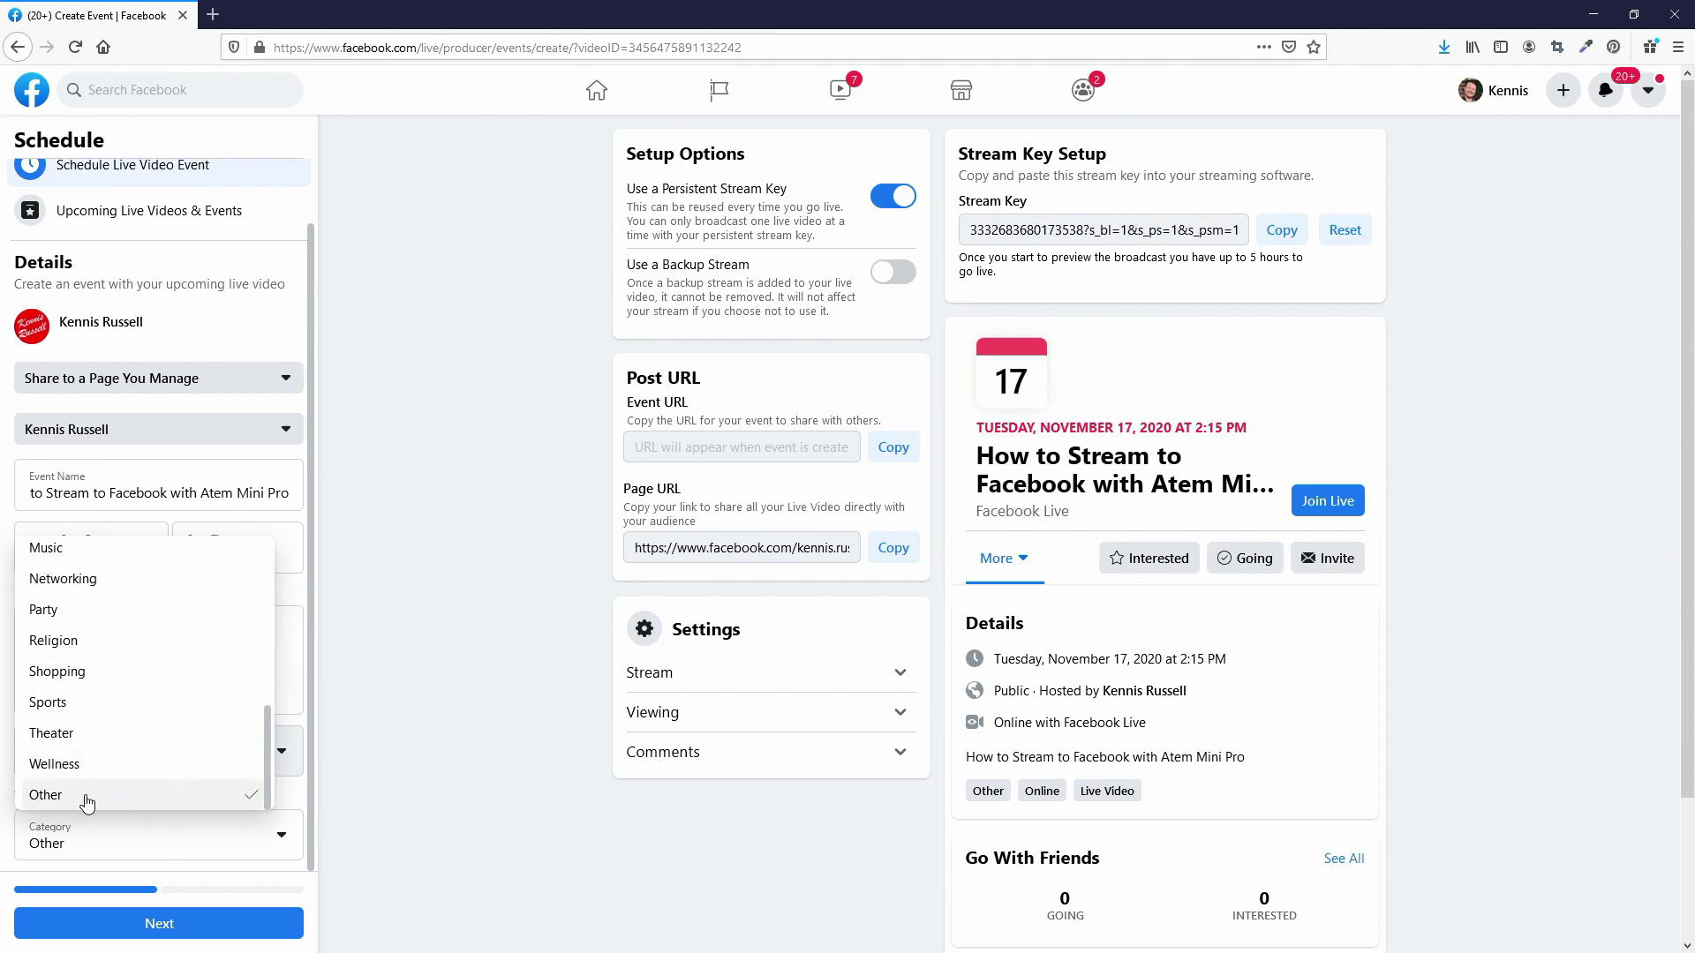
left_click(88, 797)
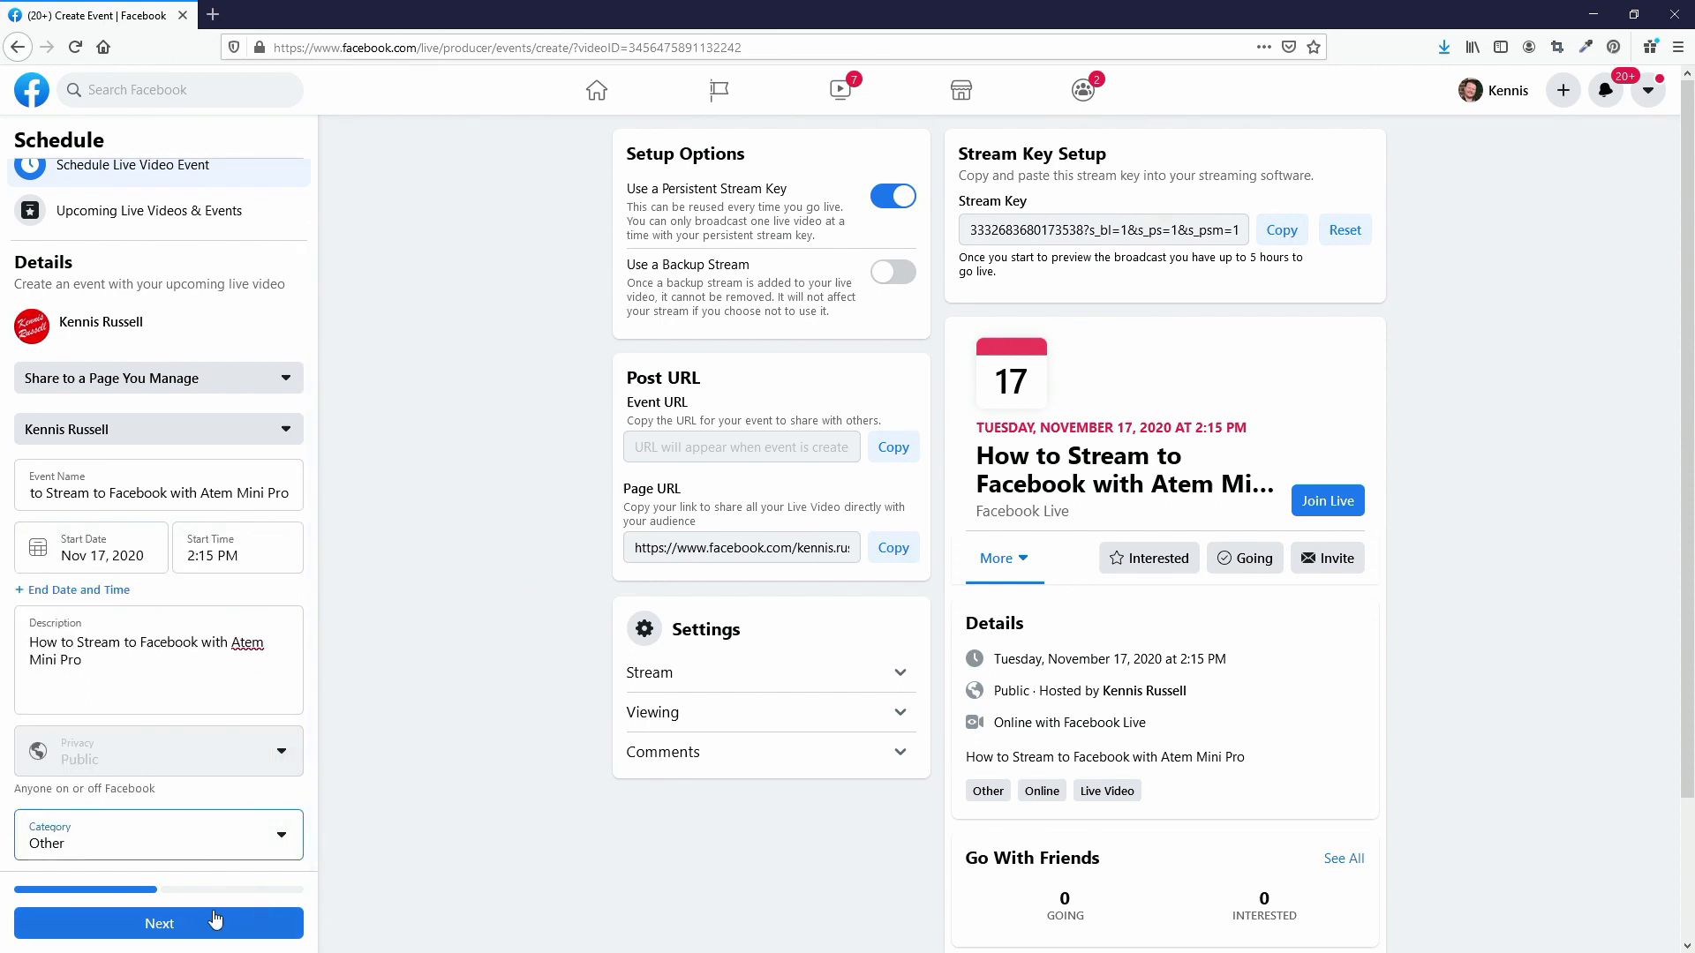
- Continue to the additional details and upload "How to Stream to Facebook Thumbnail.jpg" as the event's cover photo
left_click(166, 923)
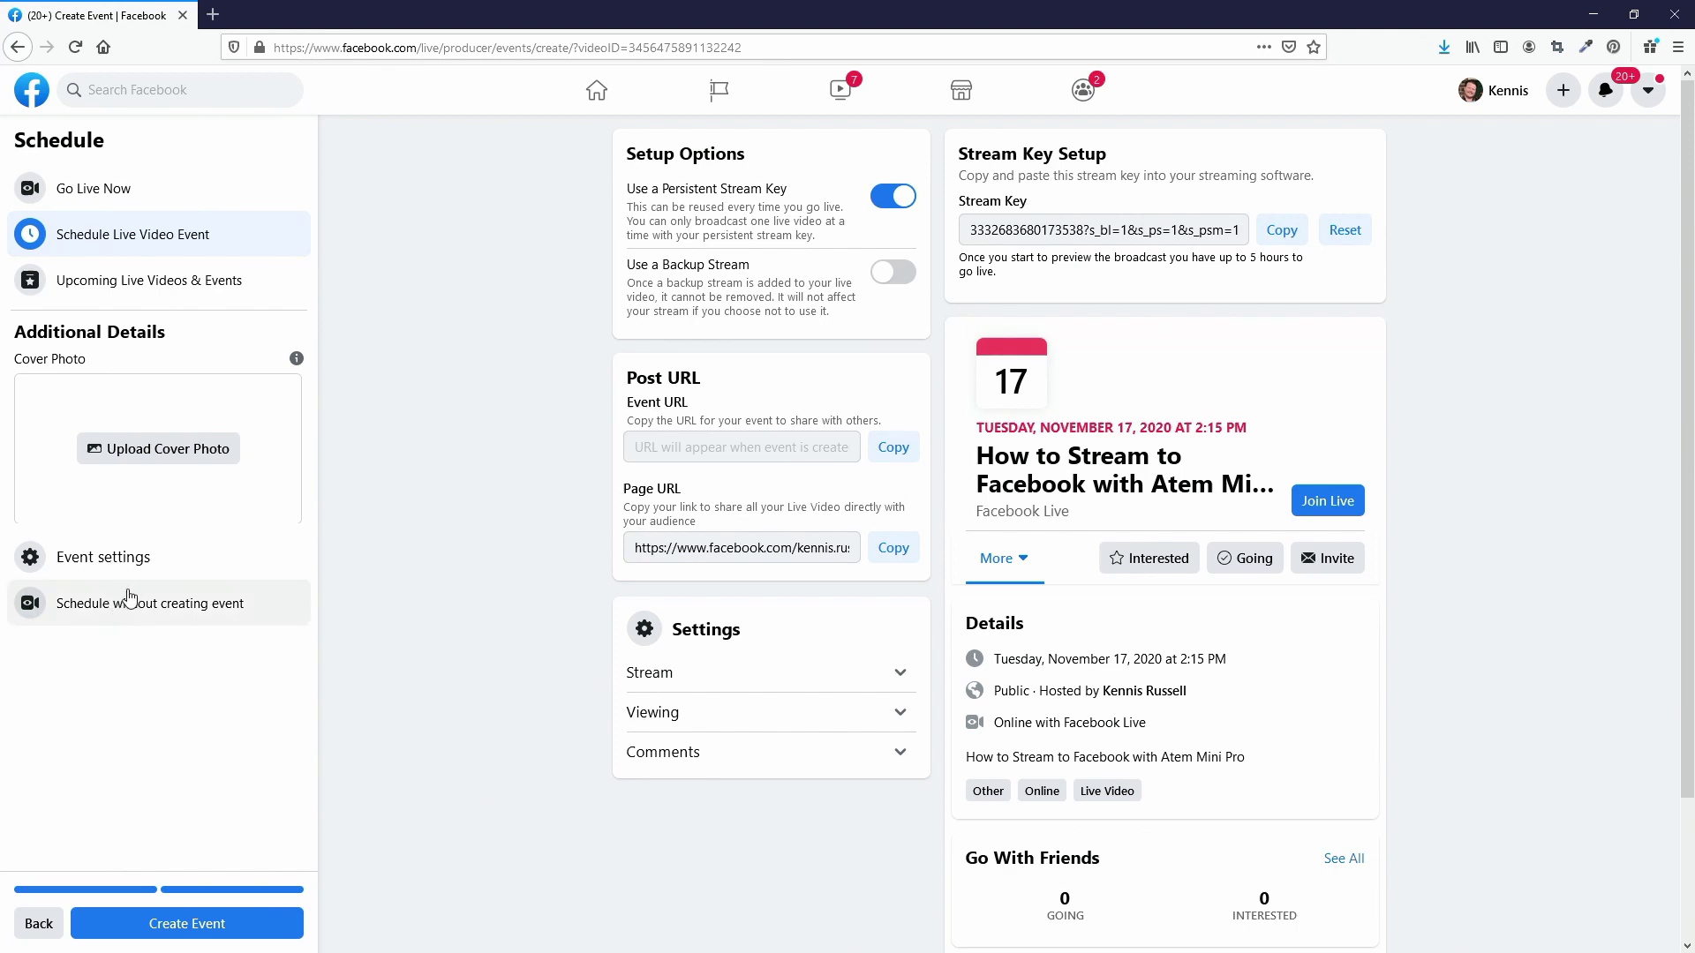
left_click(143, 448)
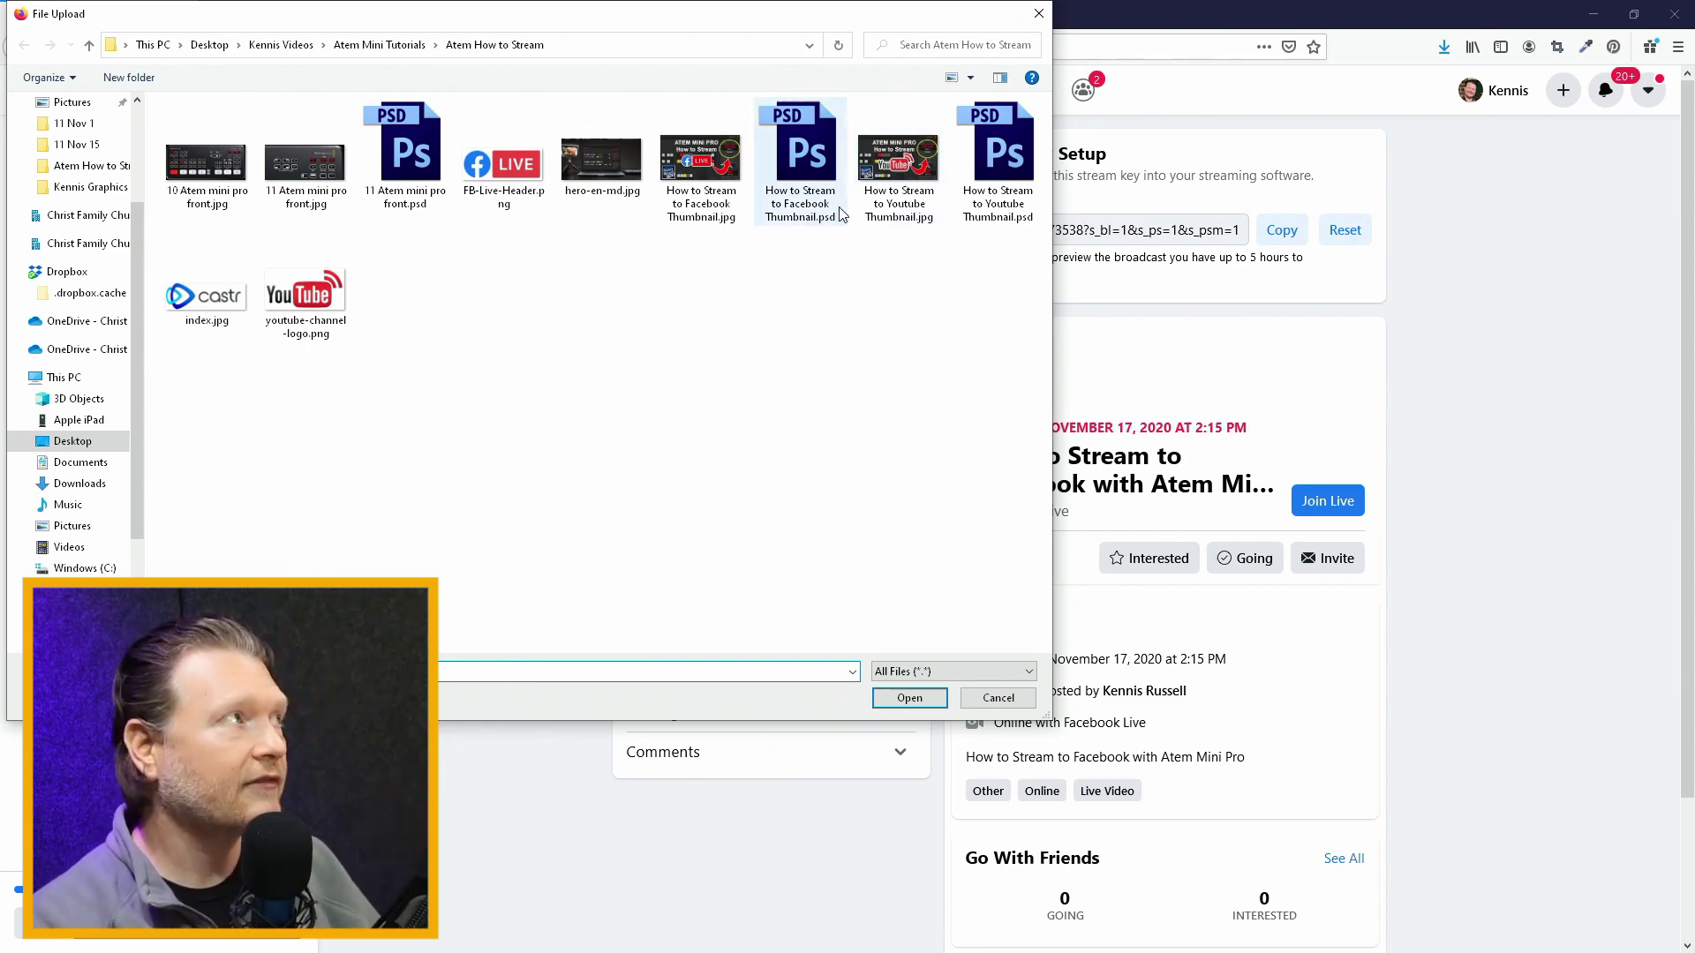
left_click(707, 162)
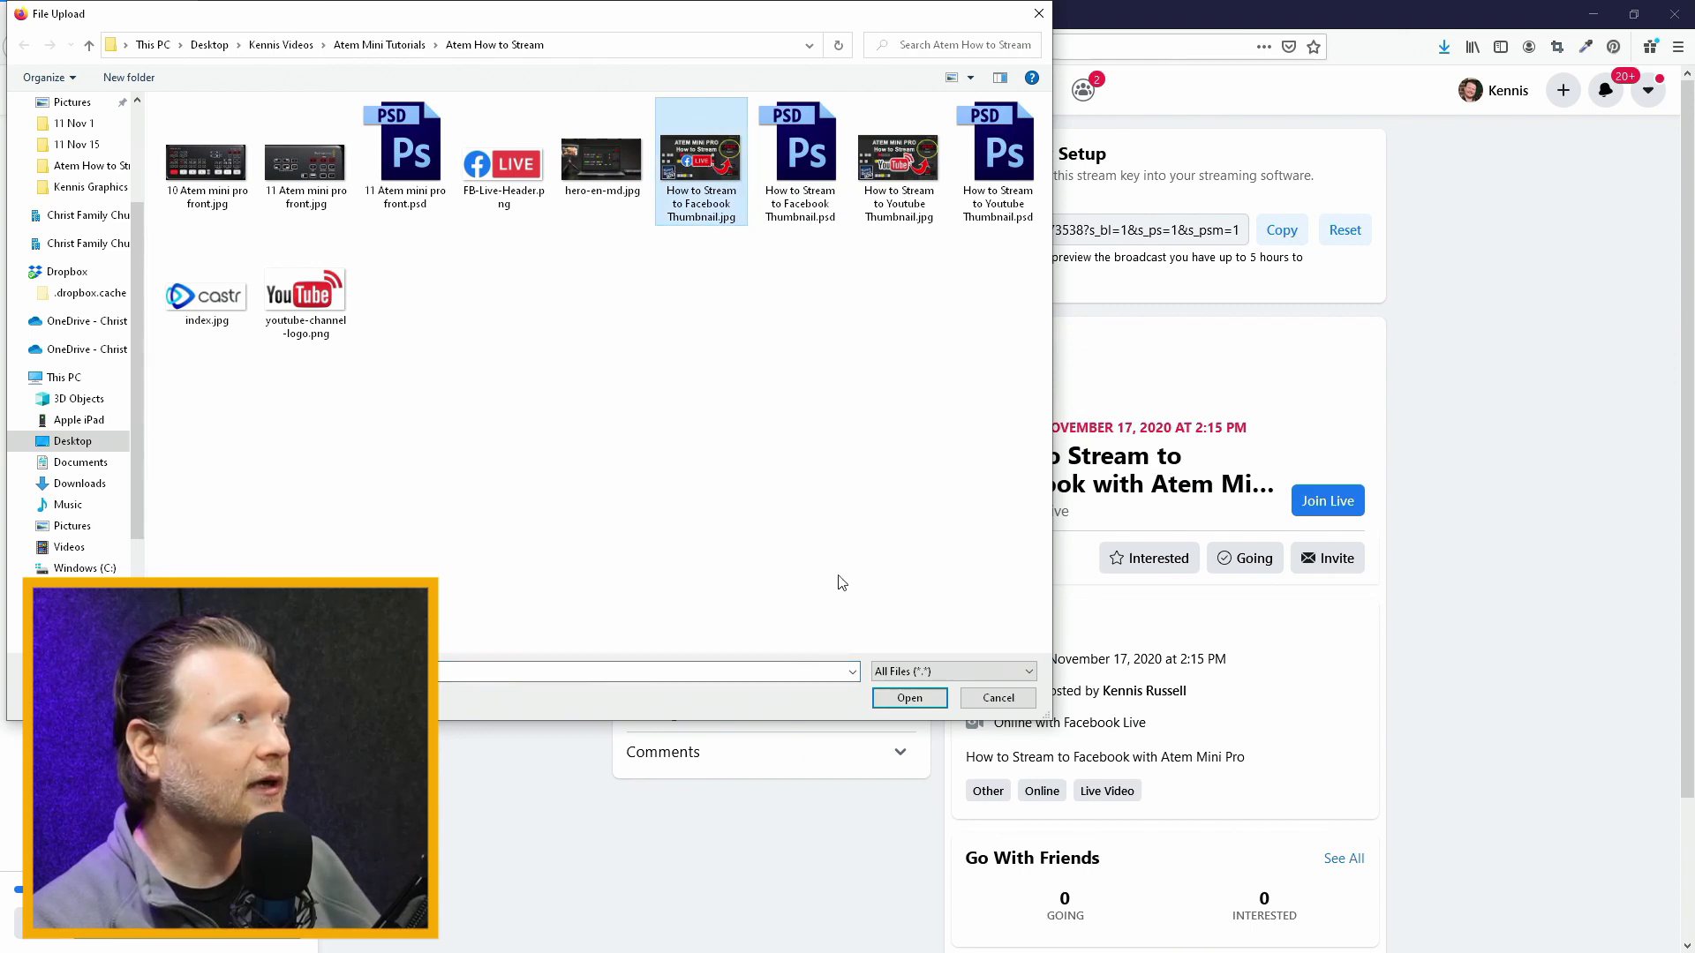
left_click(909, 698)
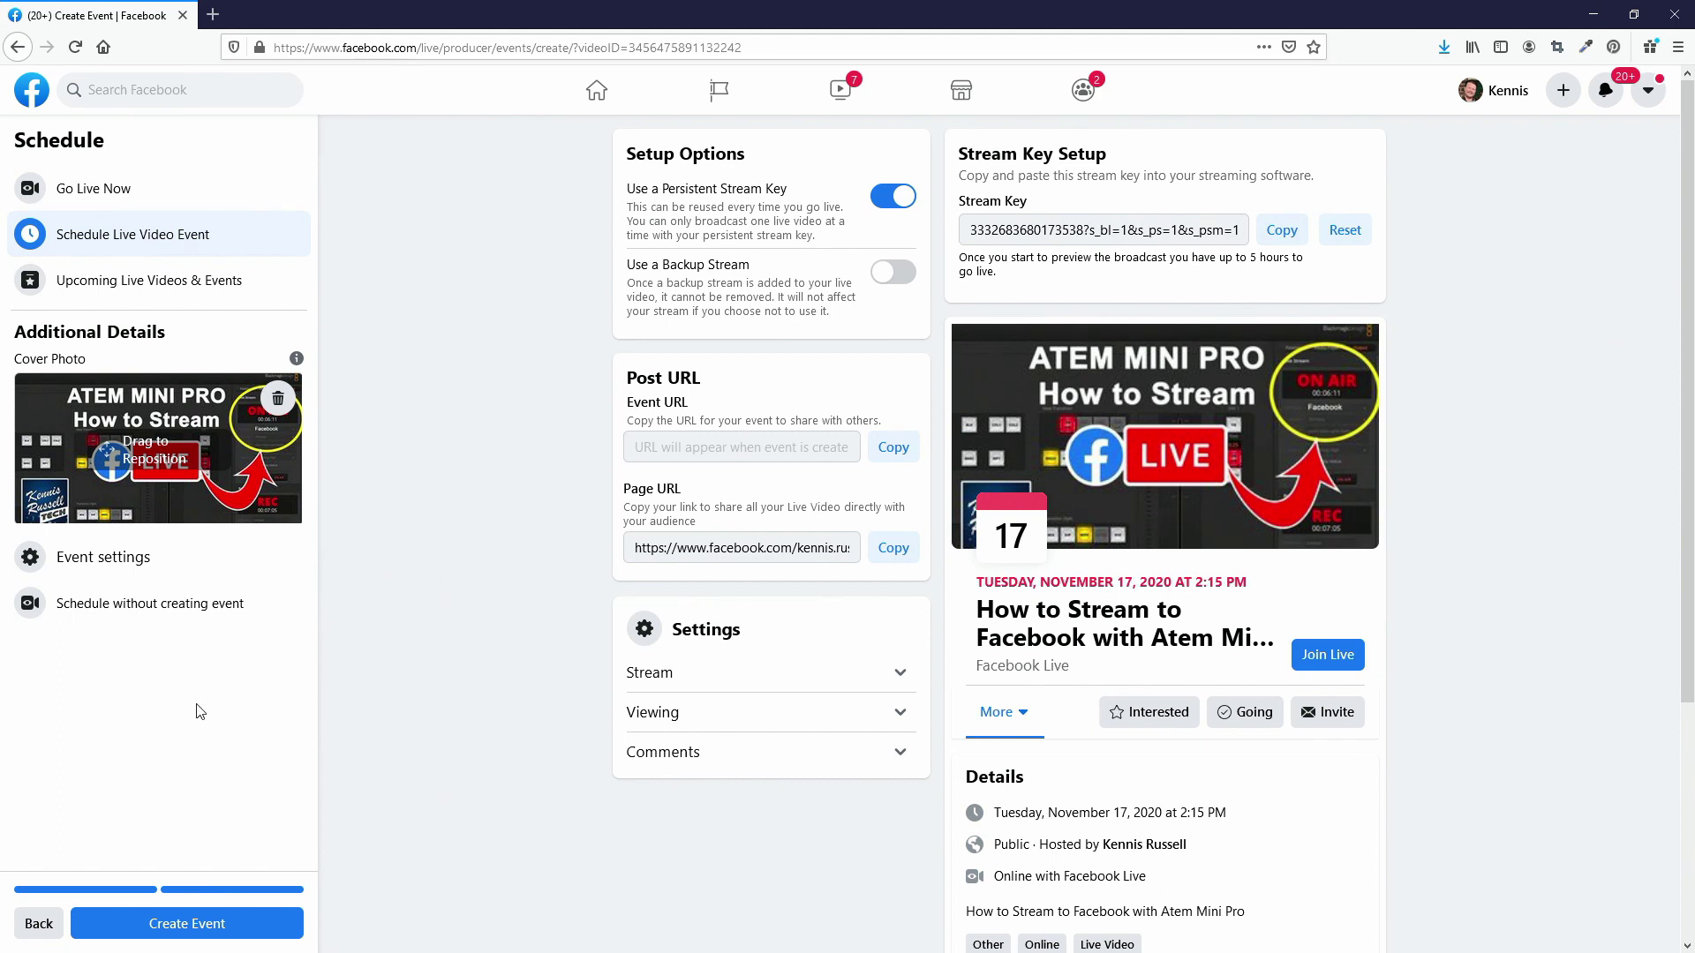
- Review the event settings and the option to schedule the live video without creating an event, leaving both as they are
left_click(117, 567)
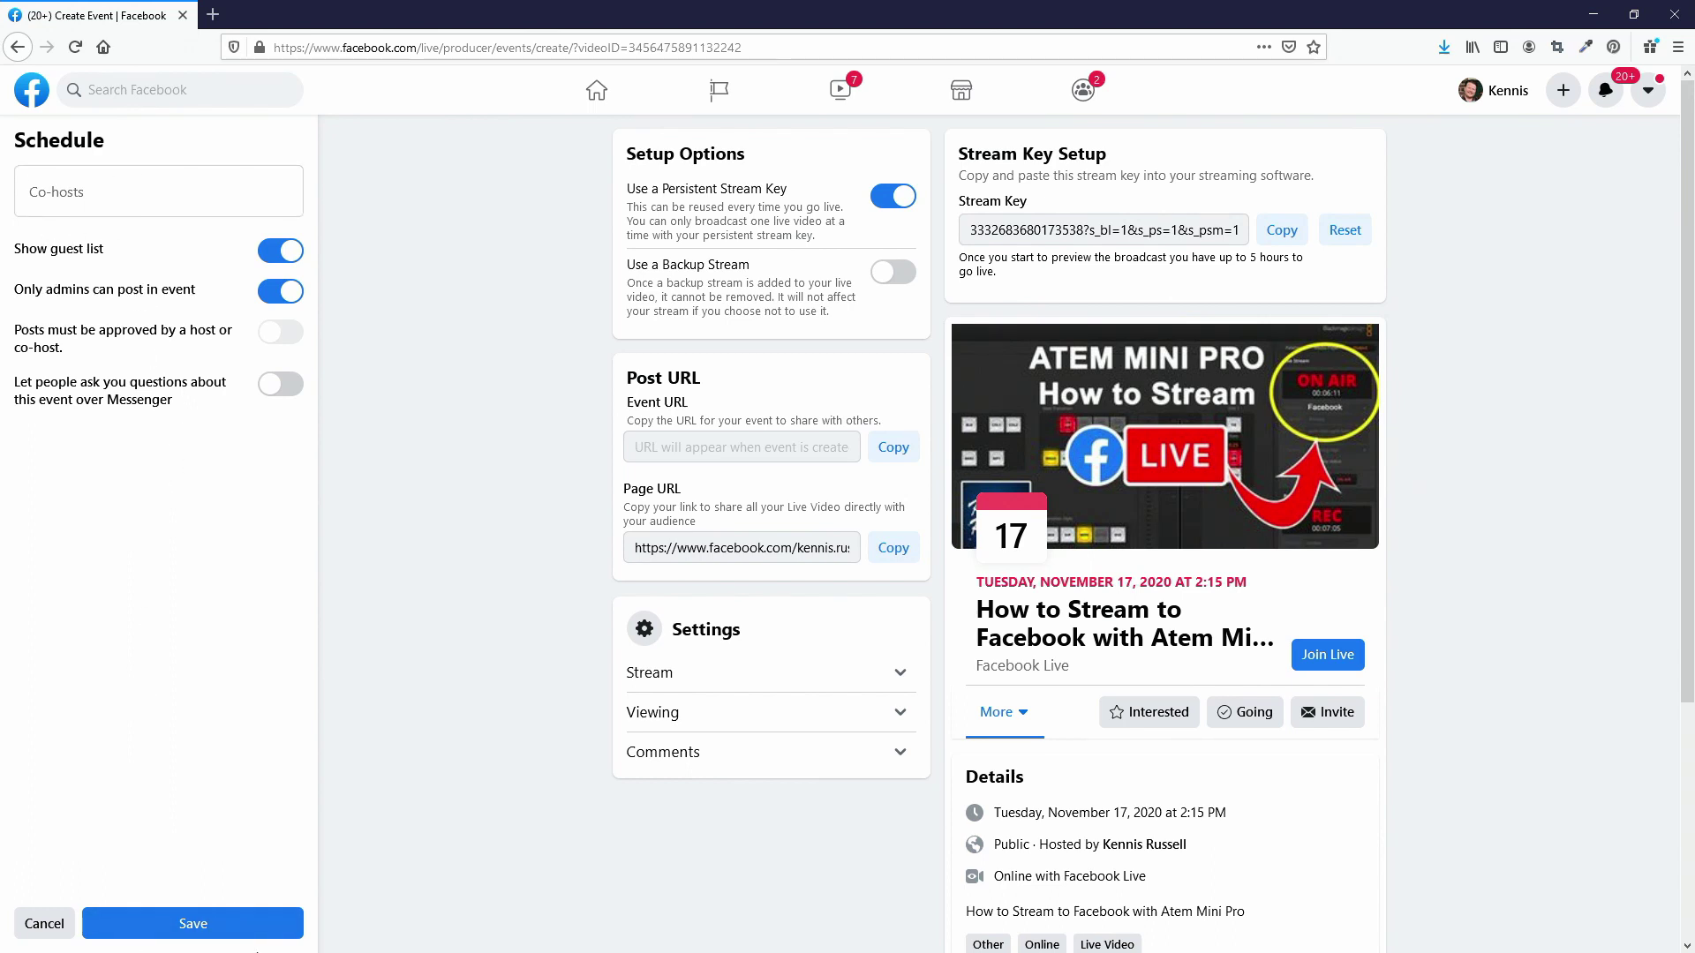
left_click(213, 927)
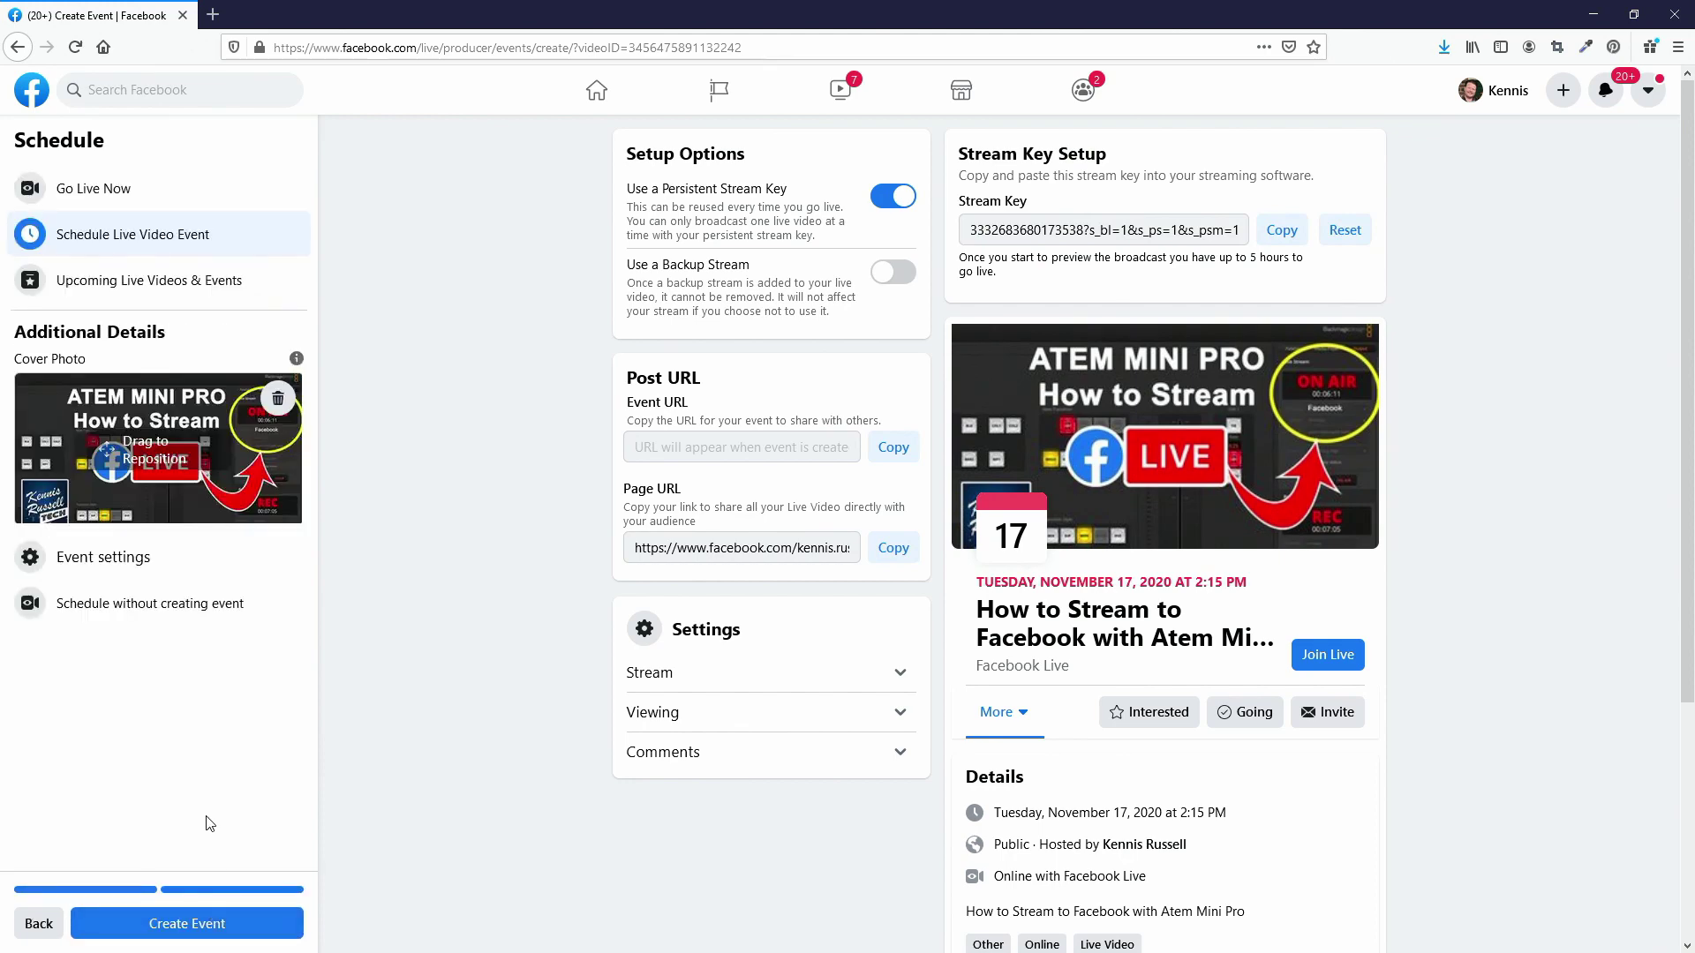
left_click(136, 606)
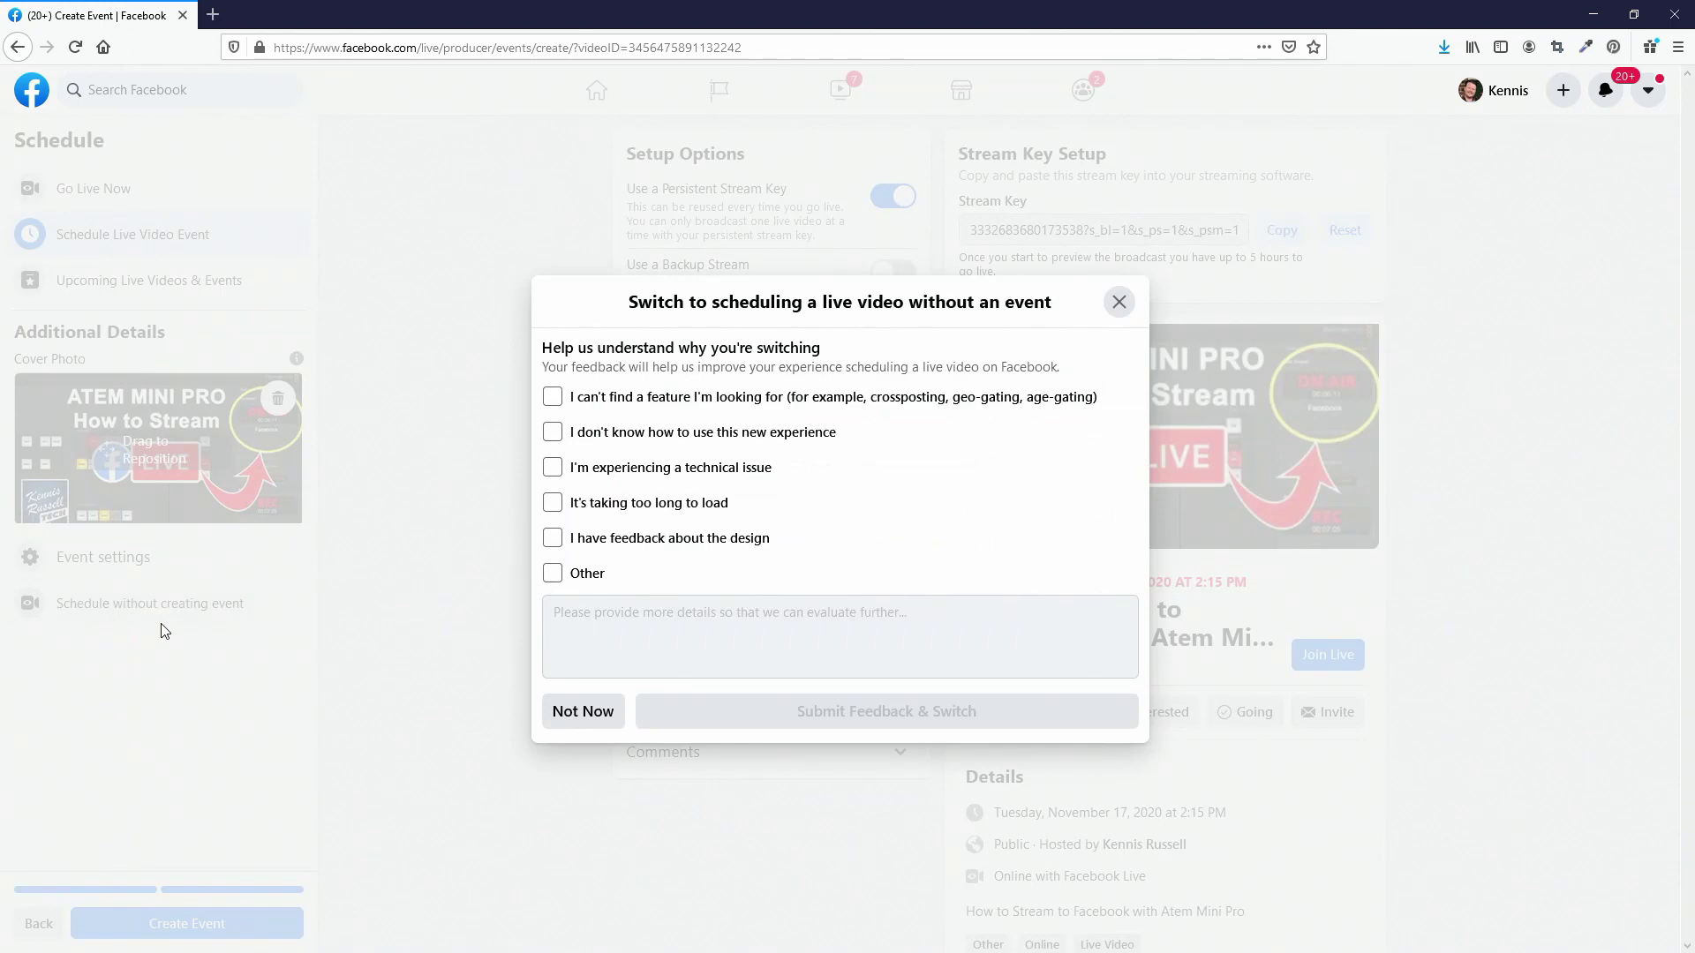
left_click(584, 713)
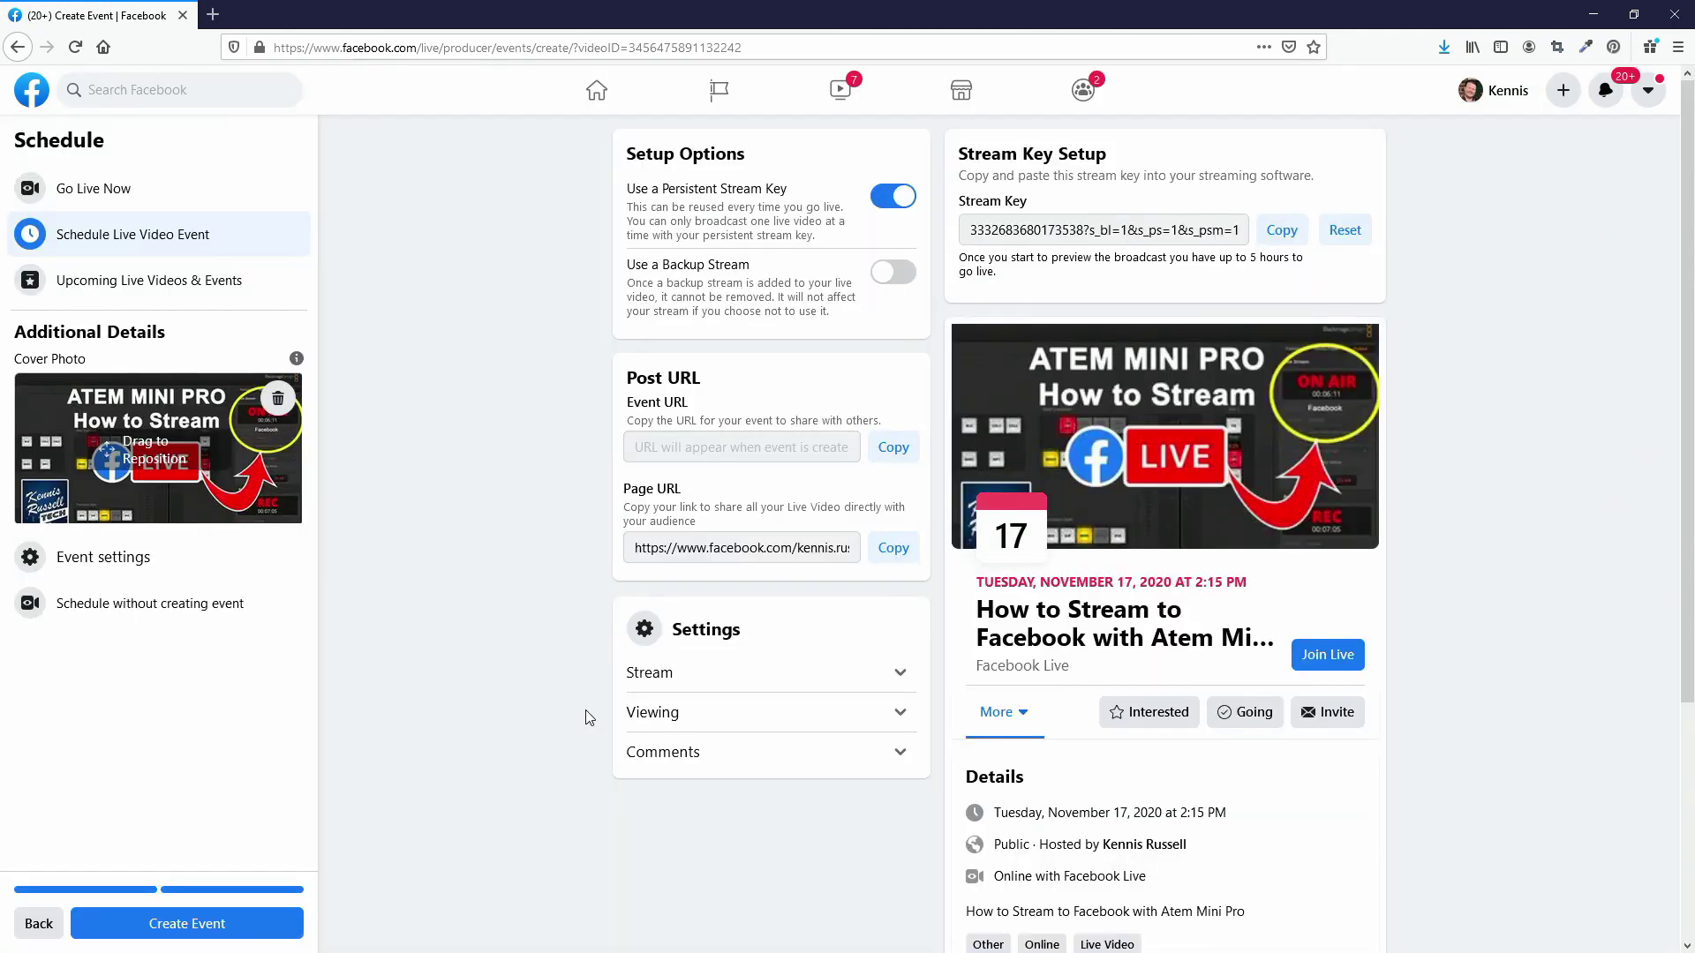
- Create the scheduled live video event and close the confirmation
left_click(182, 927)
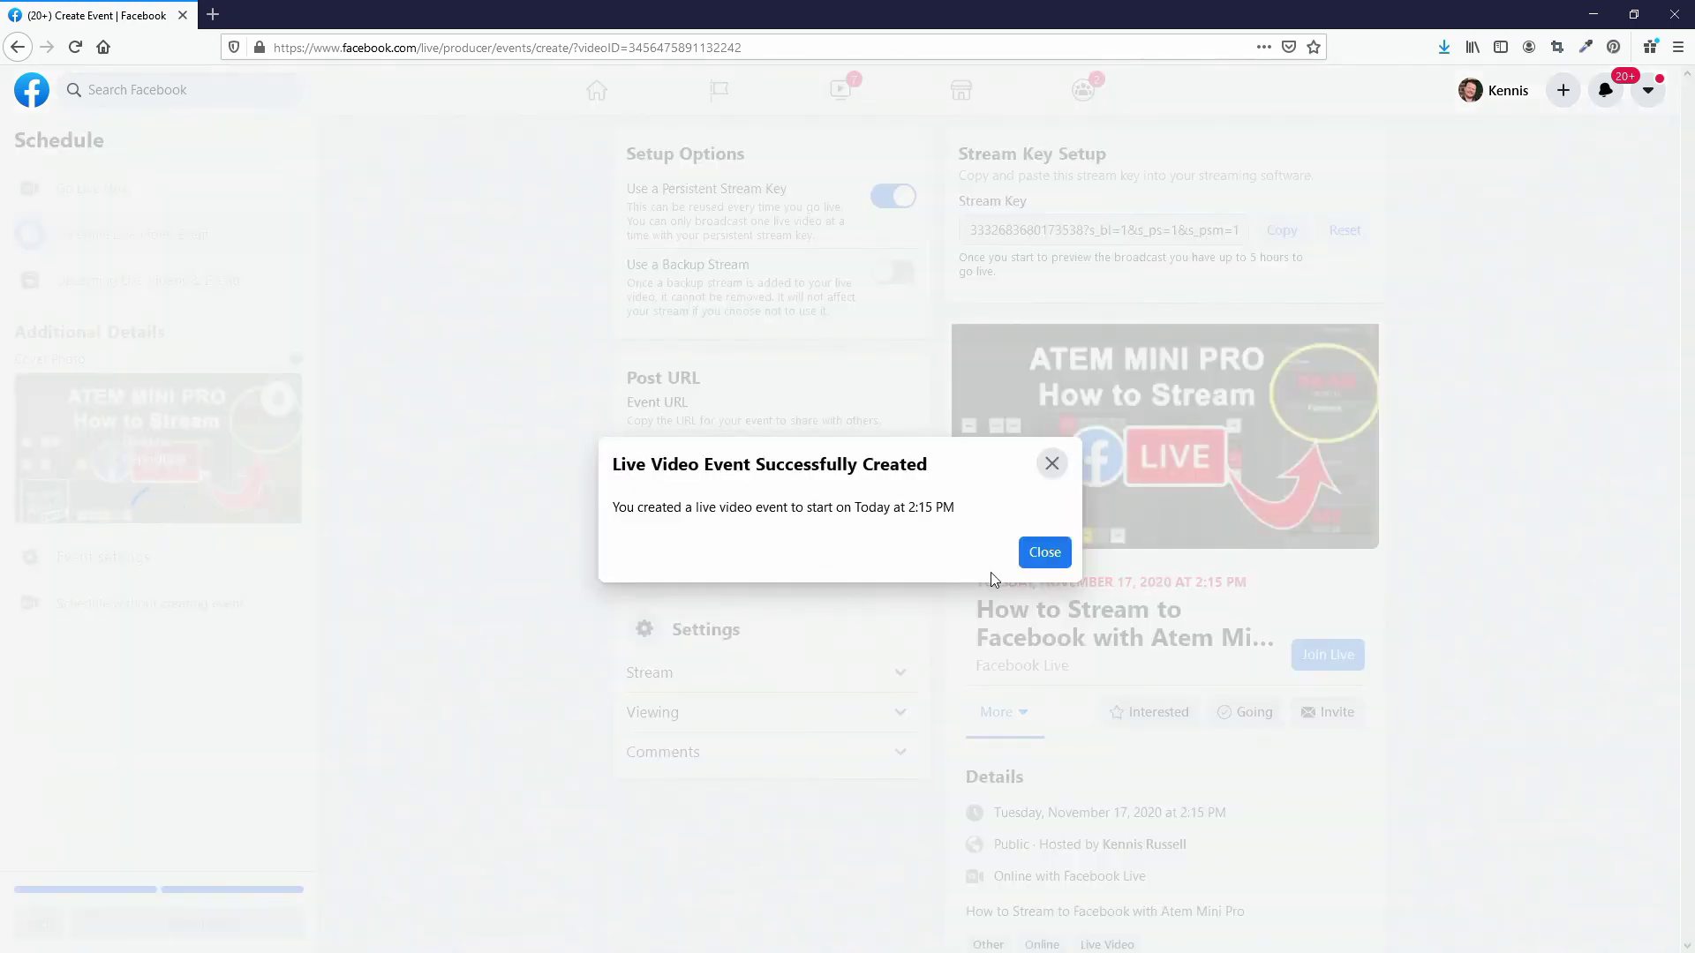
left_click(1039, 552)
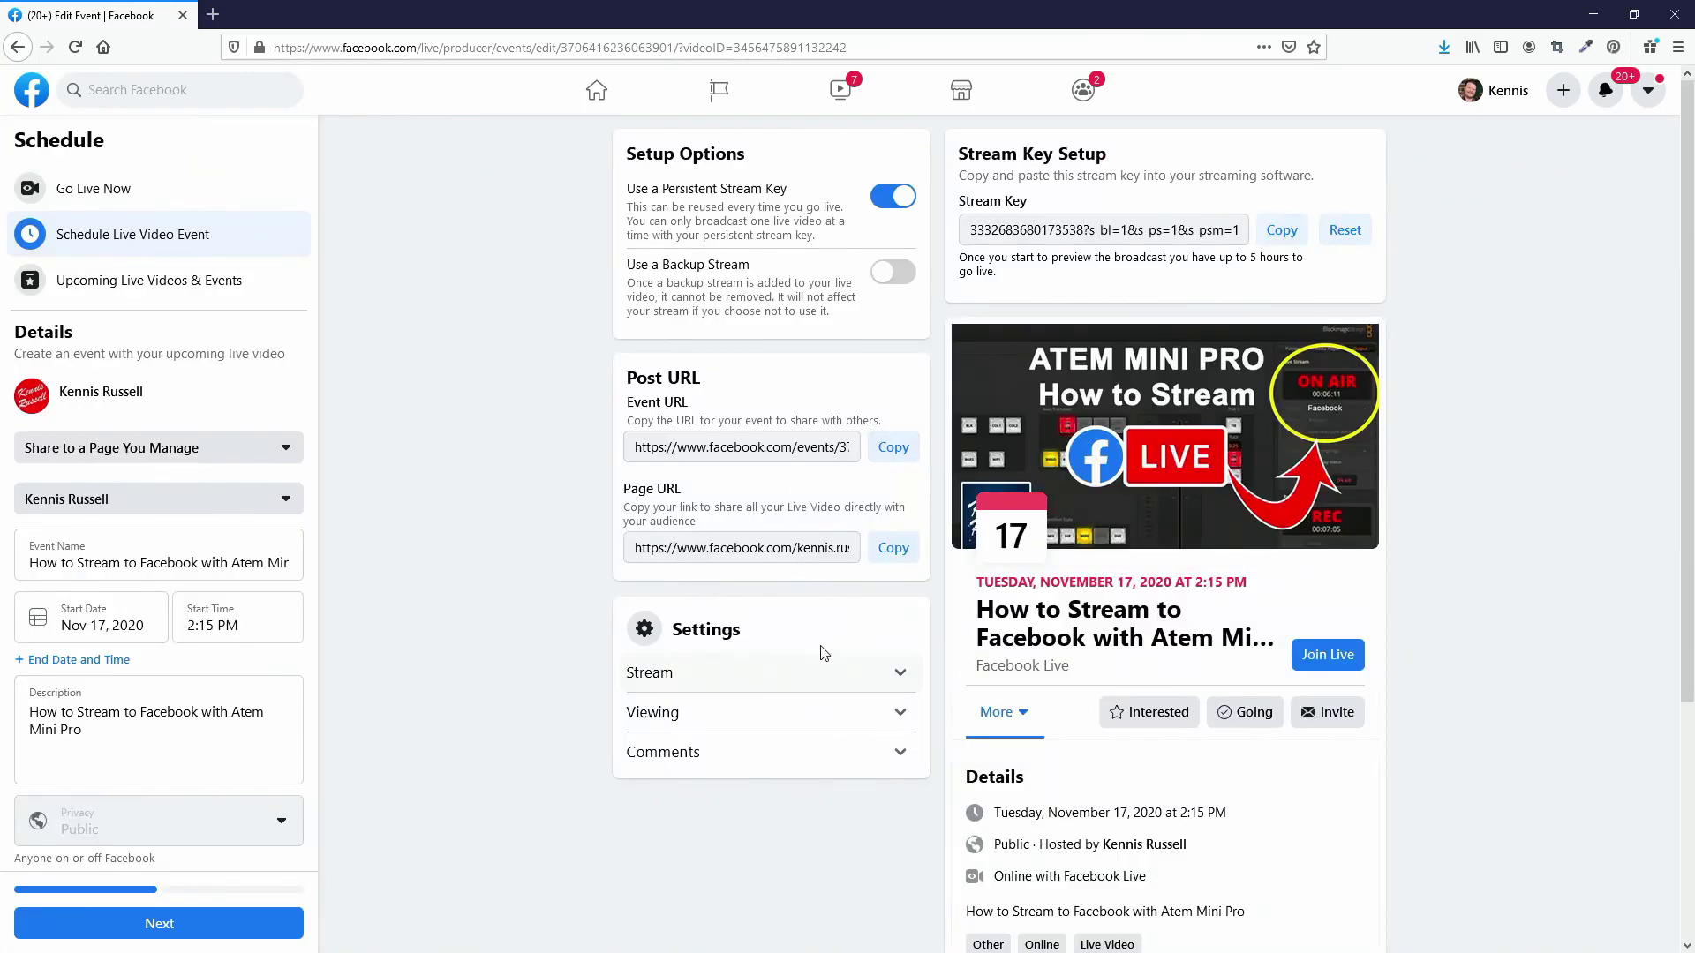
- Open the upcoming live videos and events and set up the live video for "How to Stream to Facebook with Atem Mini Pro"
mouse_move(522, 760)
scroll(522, 760, "down", 5)
scroll(522, 761, "up", 5)
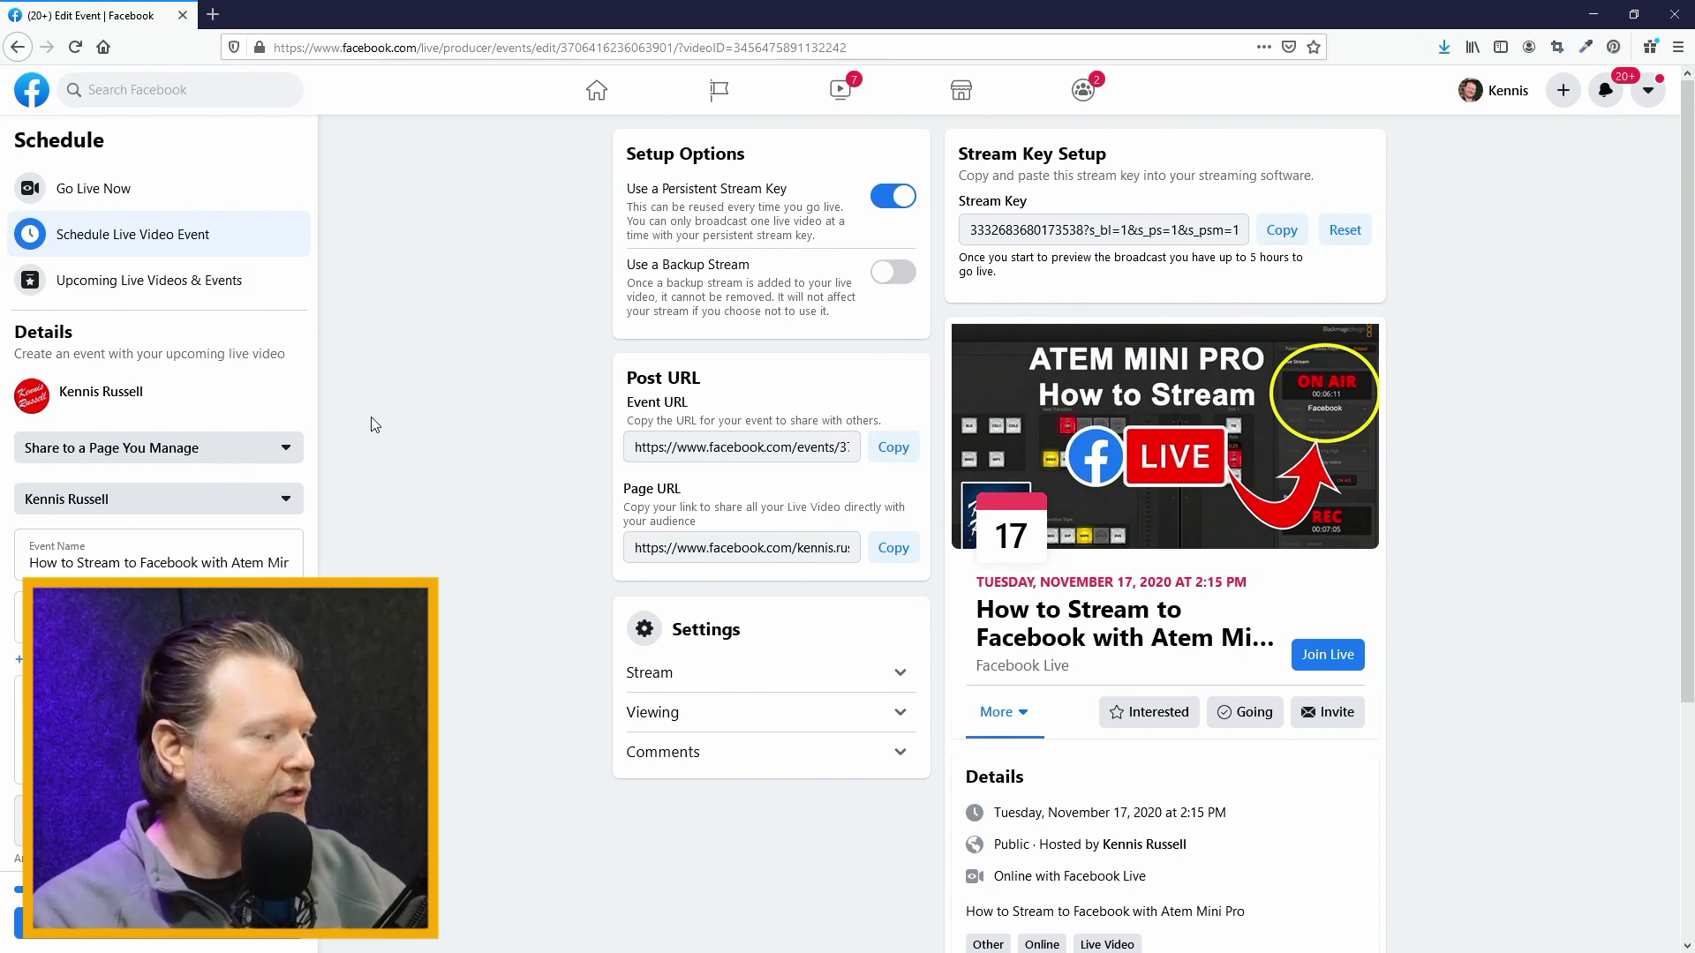
scroll(134, 476, "down", 1)
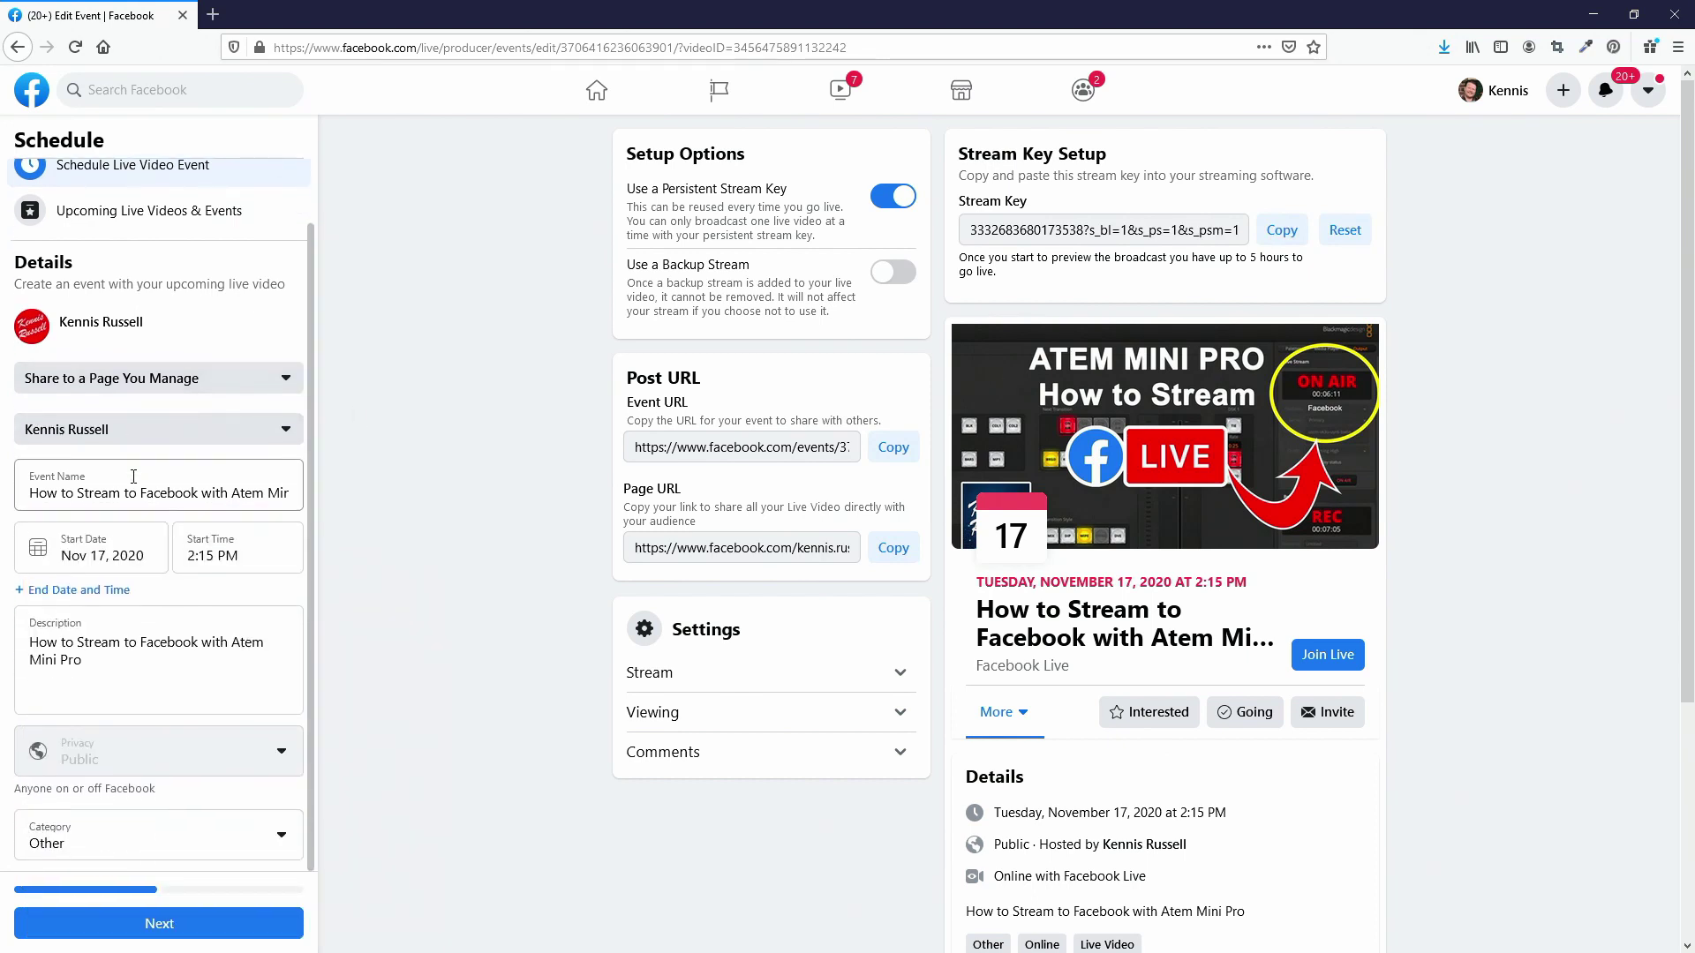
scroll(235, 335, "up", 1)
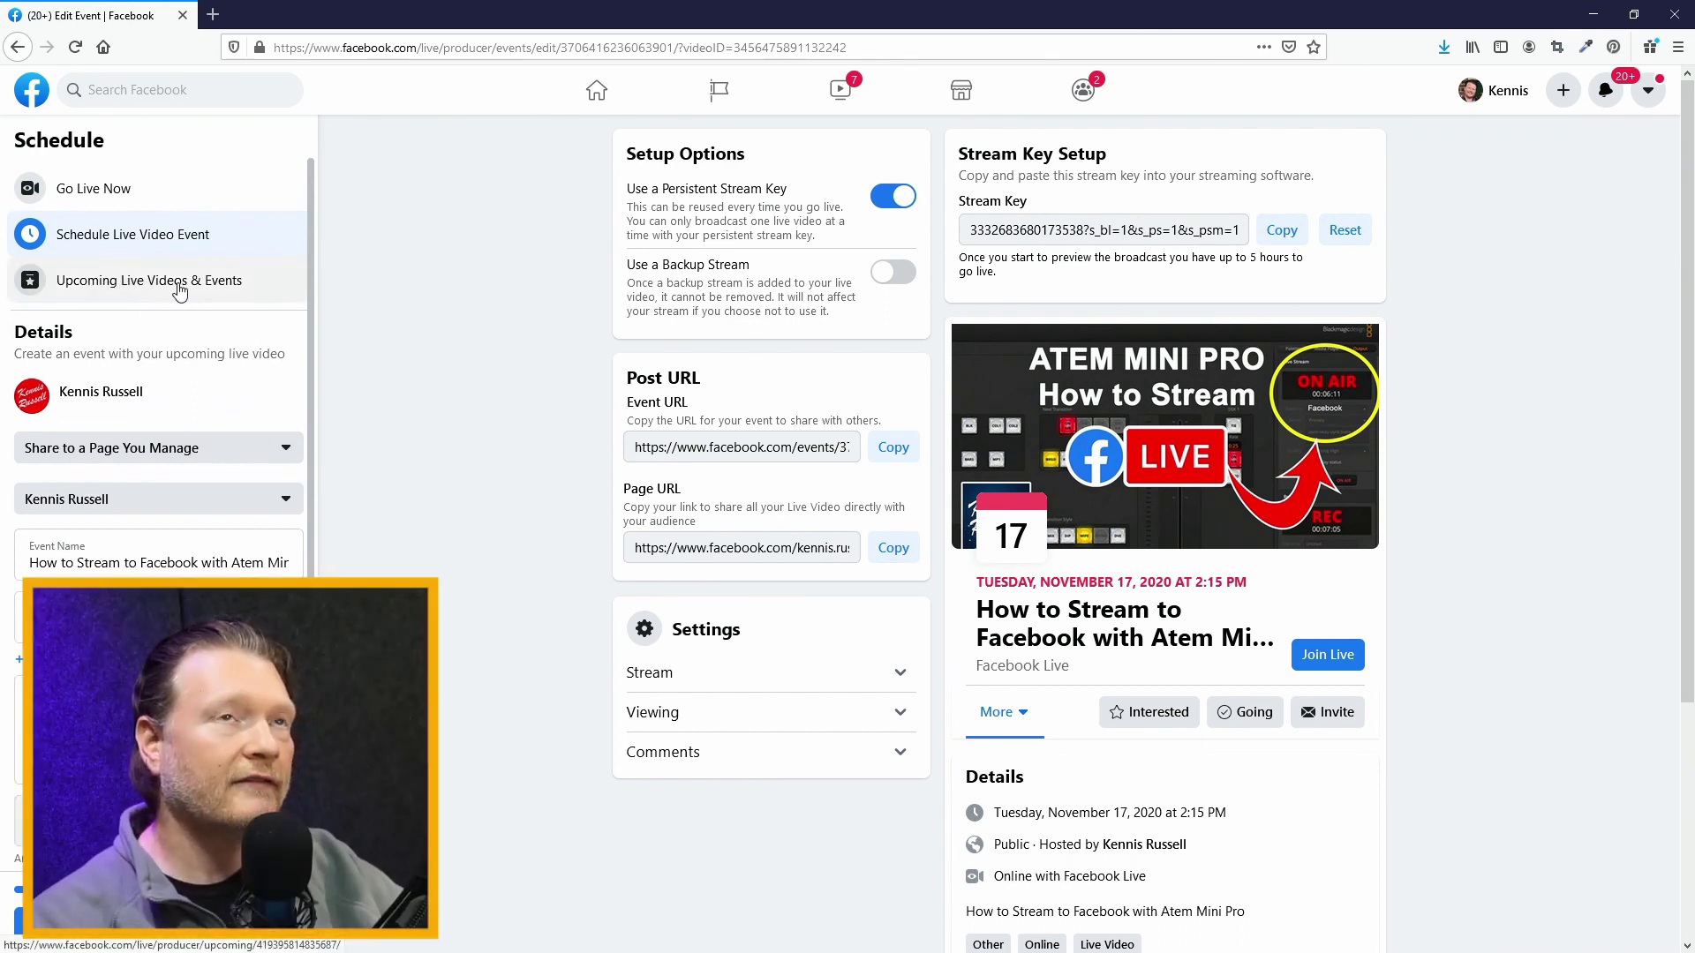
left_click(179, 287)
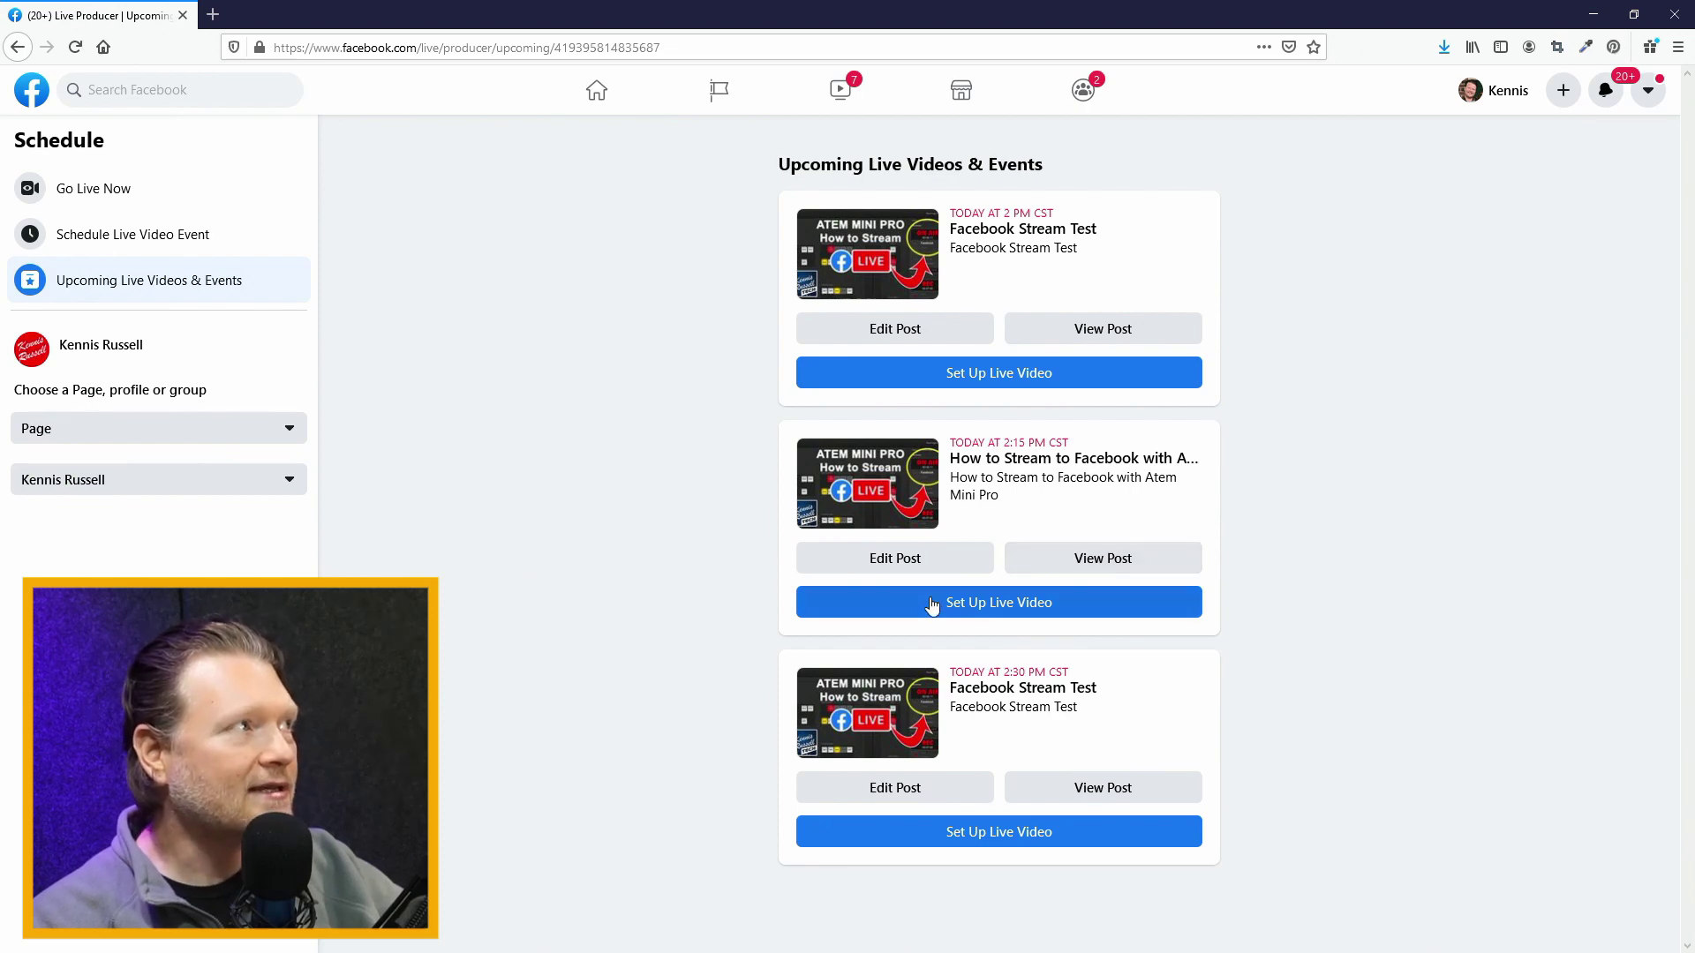
left_click(989, 609)
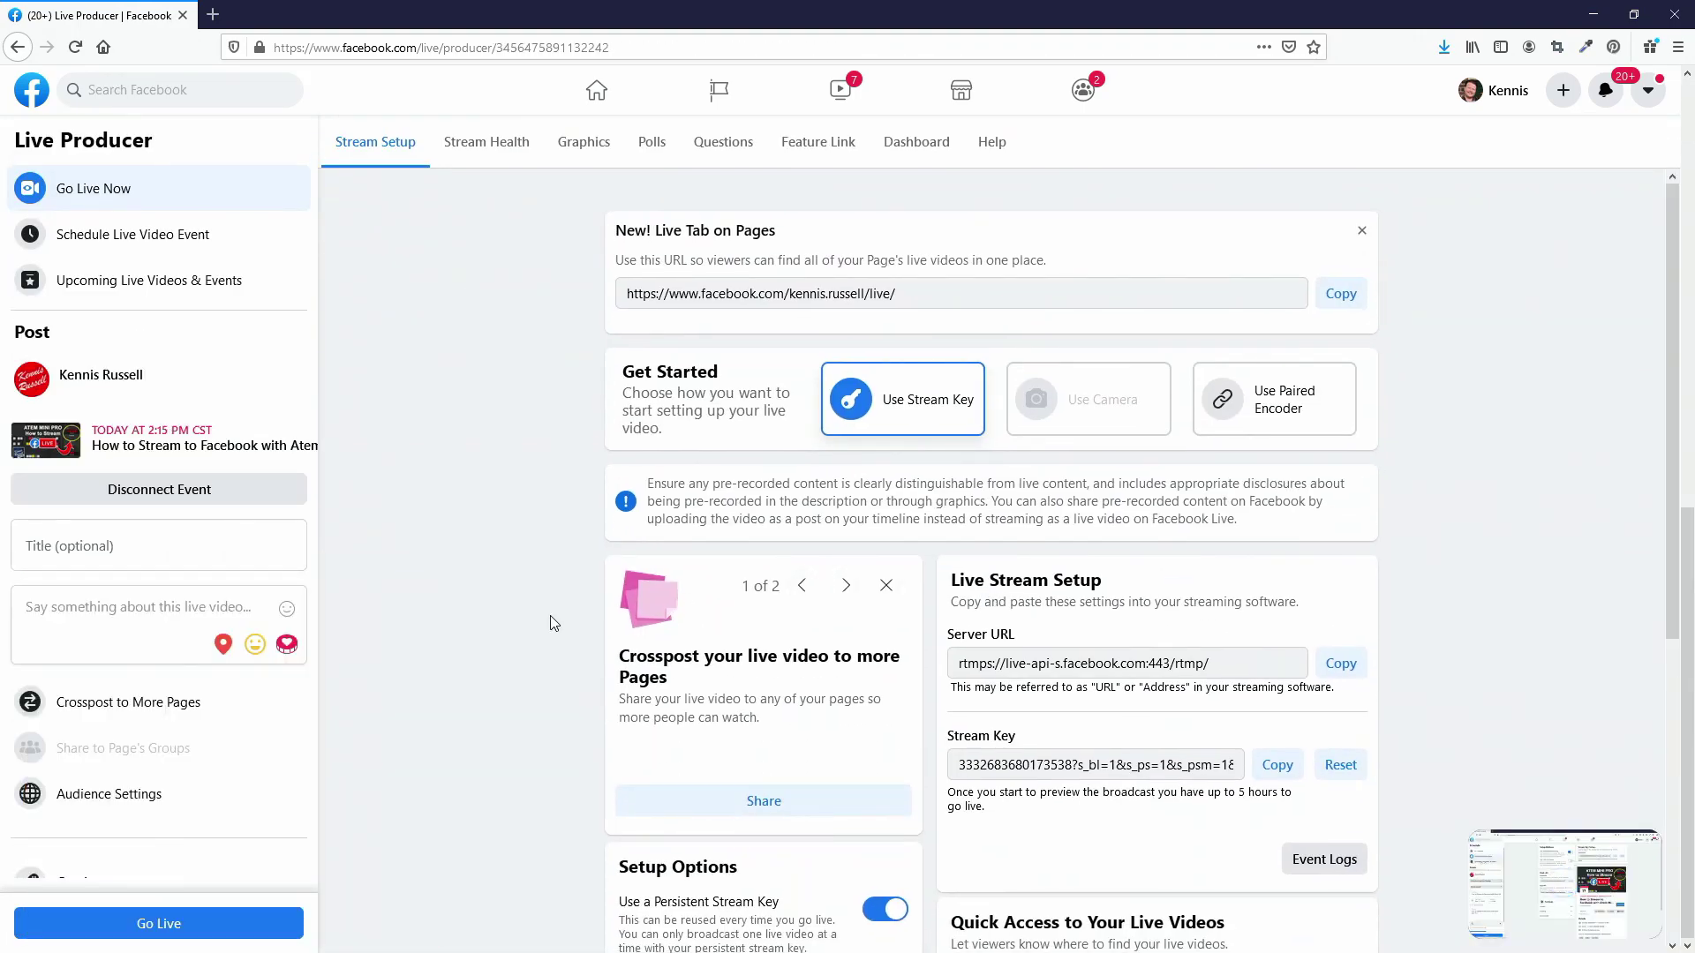
- Examine the stream setup, the incoming video preview and the post options for the connected event in Live Producer
scroll(560, 620, "down", 9)
scroll(560, 630, "down", 1)
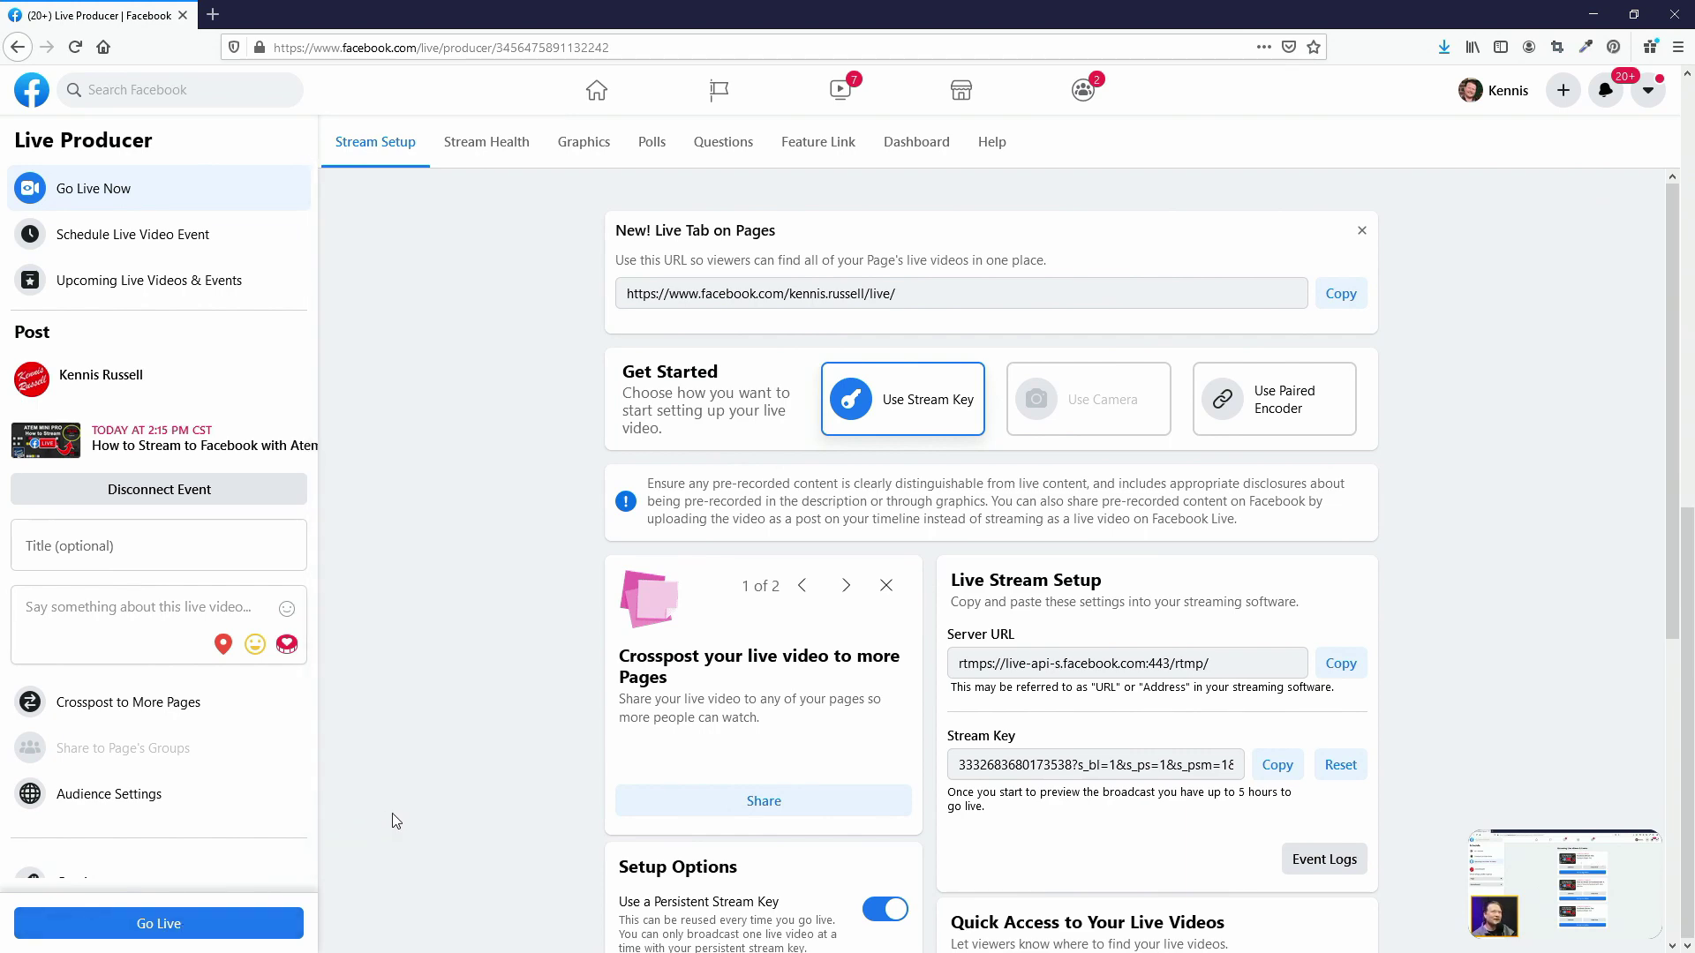
scroll(432, 791, "up", 8)
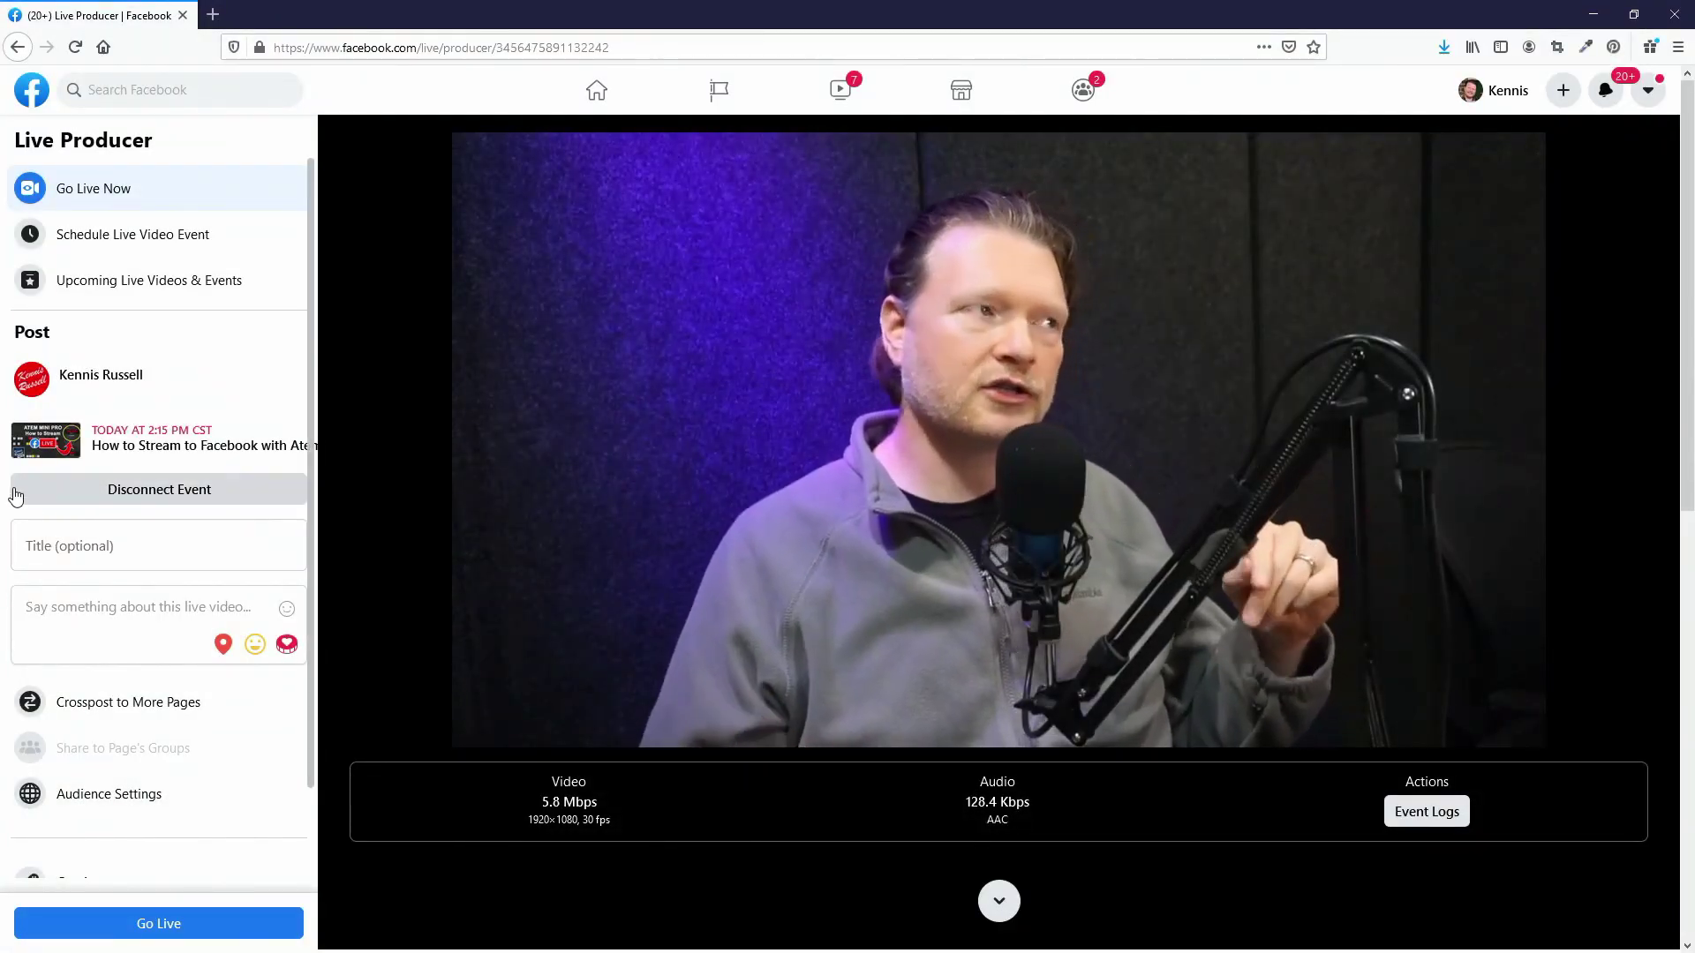
scroll(141, 498, "down", 3)
scroll(118, 322, "up", 3)
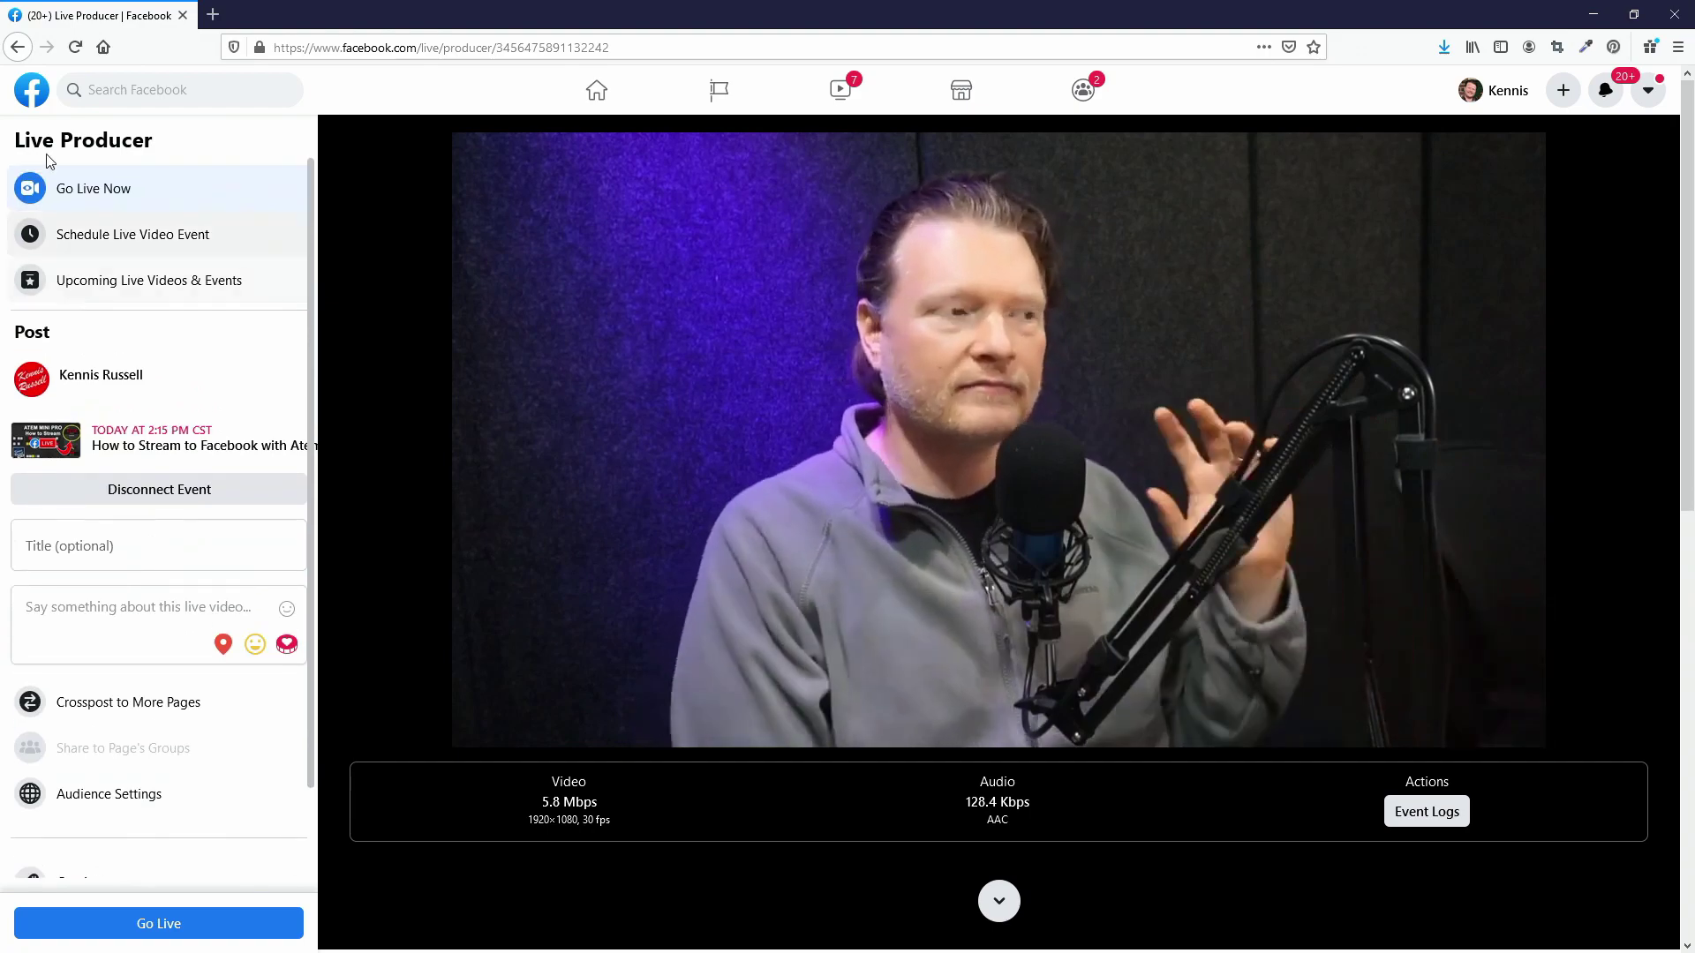
- Open the managed musician Page from the home feed and start a new live video on it
left_click(32, 89)
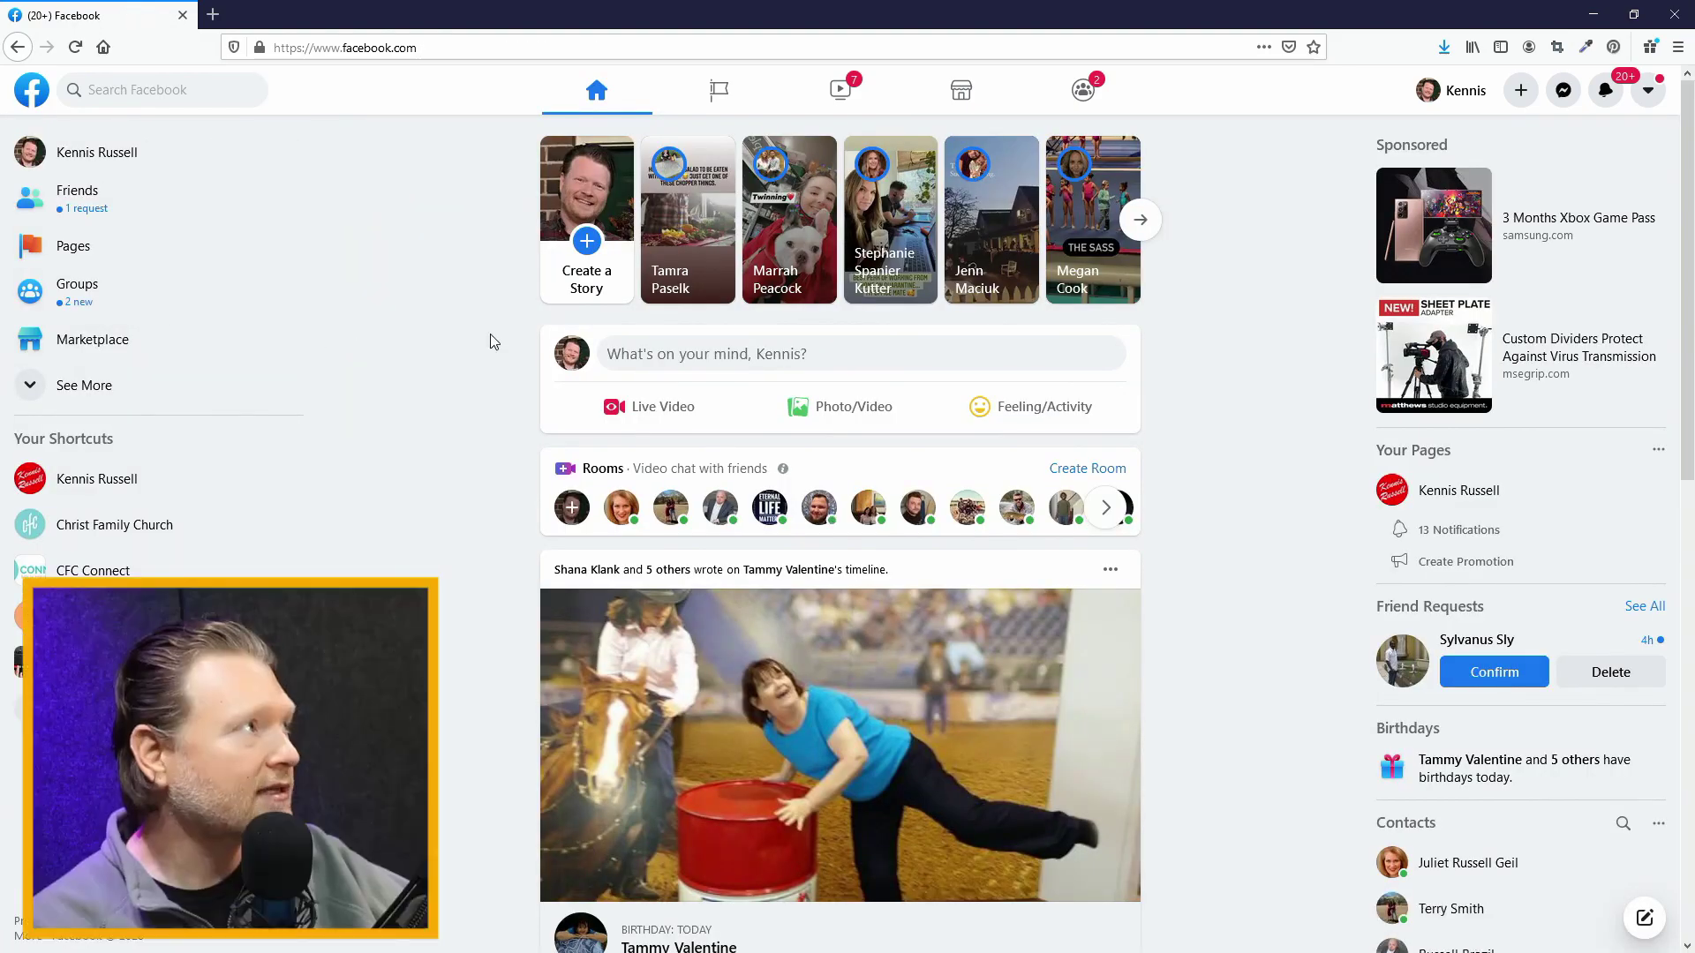
left_click(76, 246)
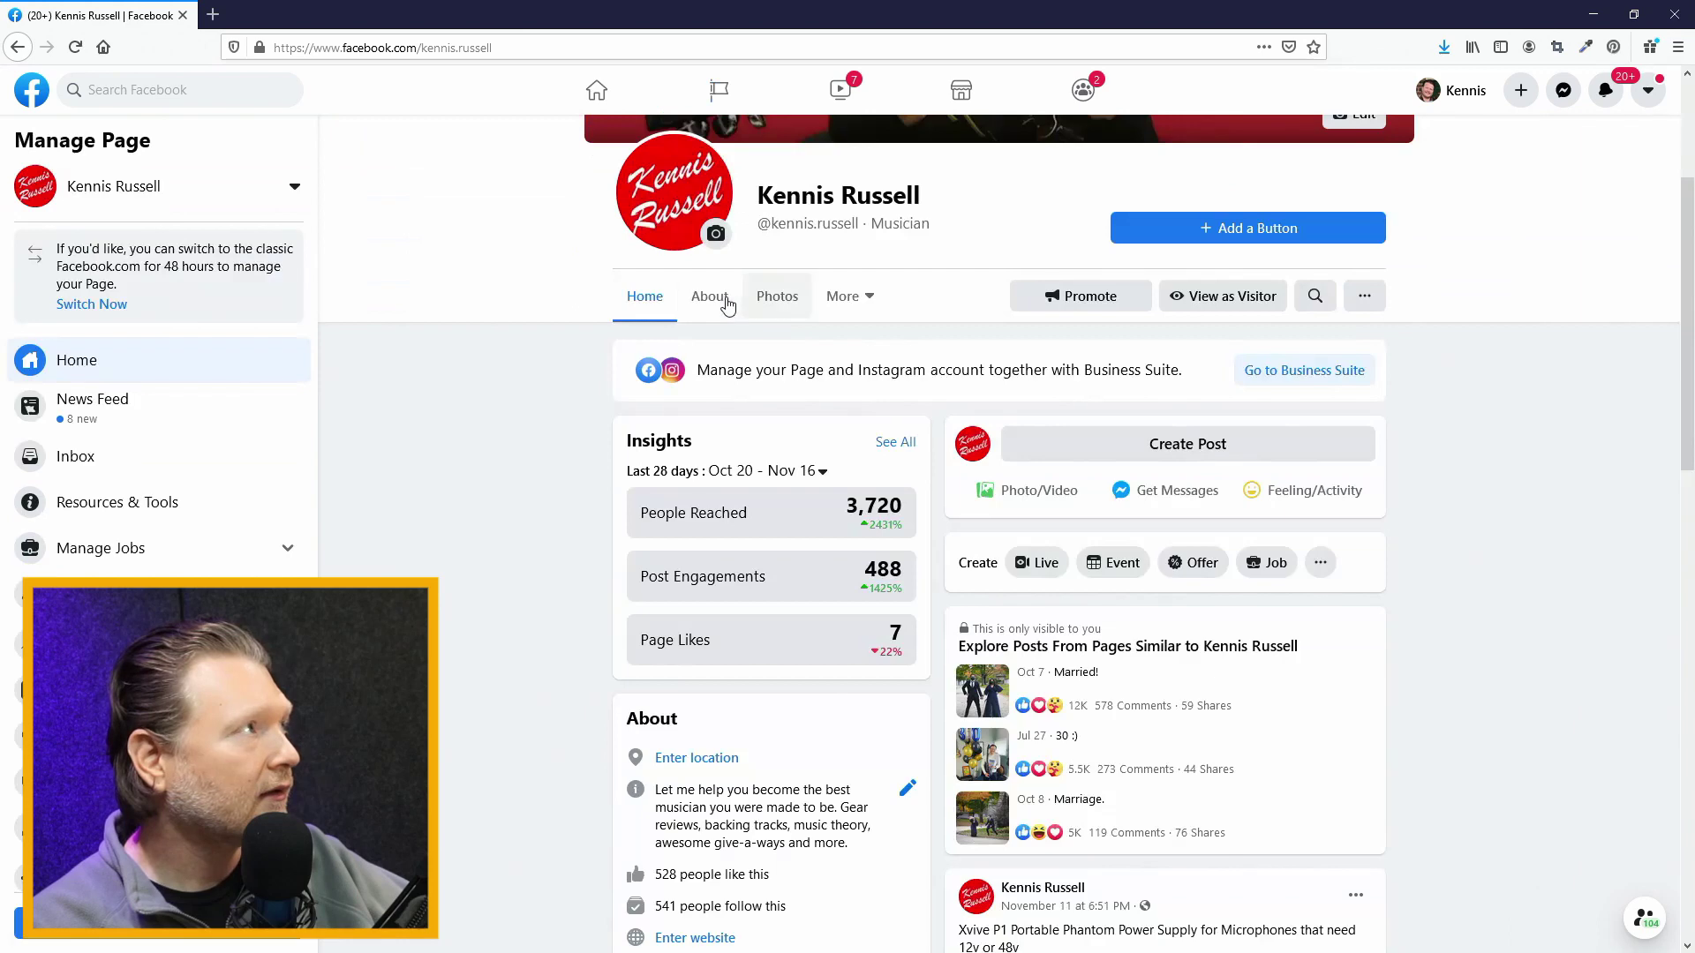
left_click(1028, 567)
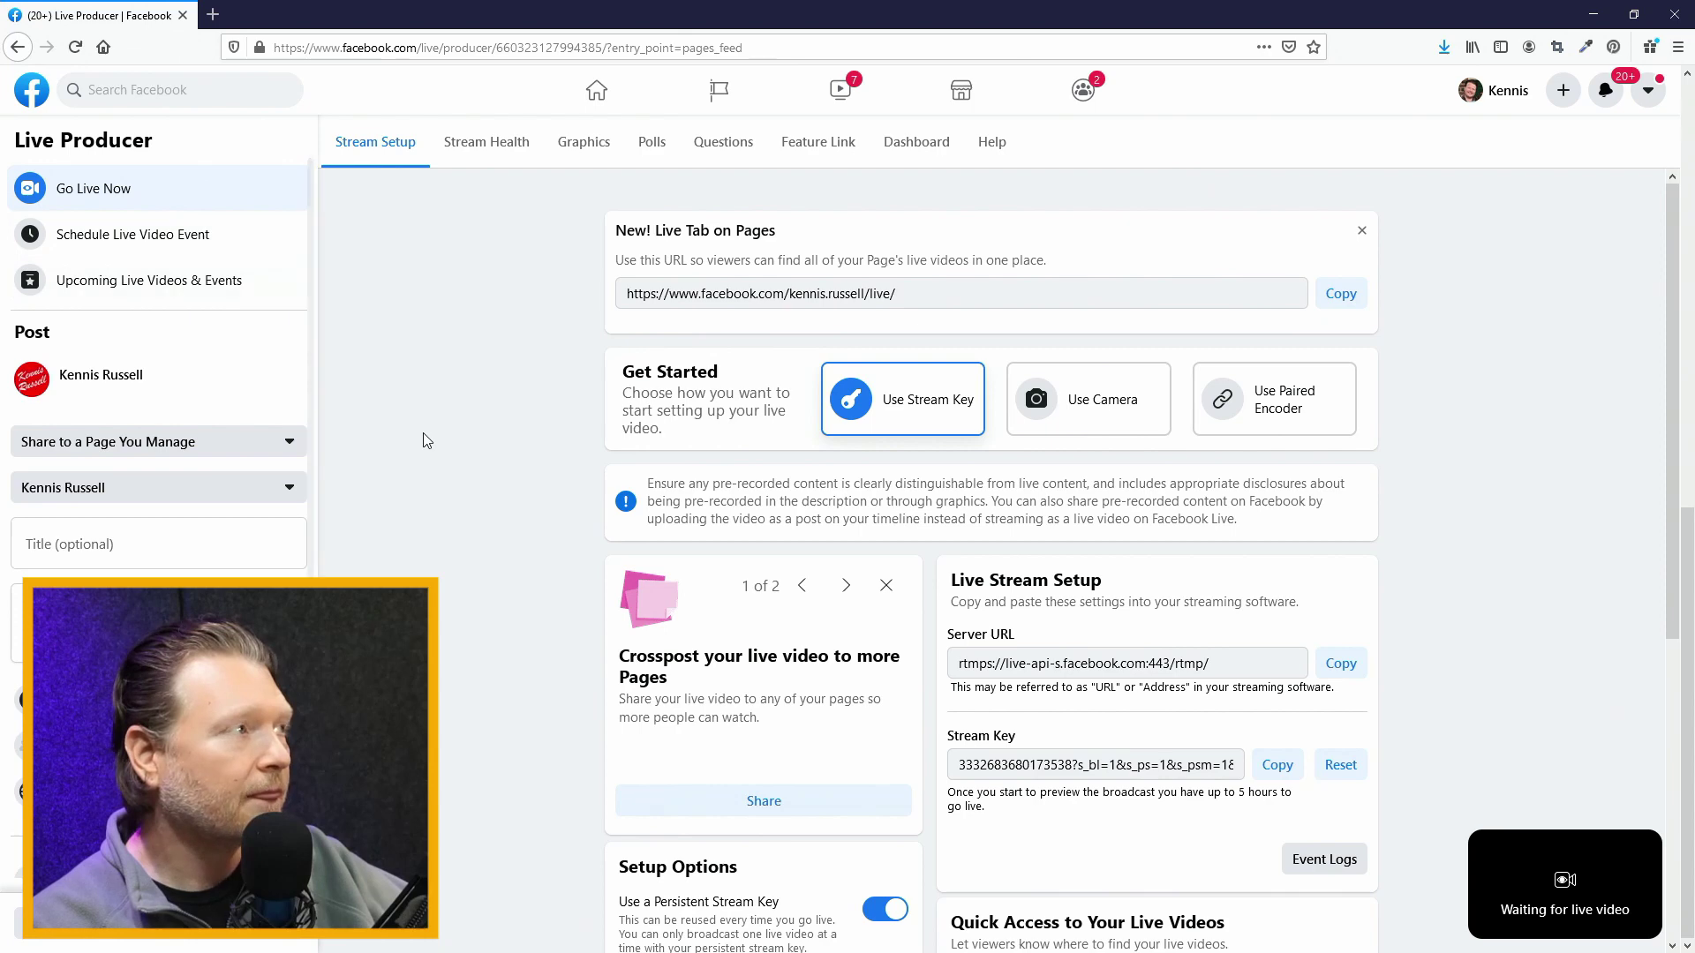
- Enter "How to Stream to Facebook with Atem Mini Pro" as both the title and the description of the live video
scroll(395, 442, "down", 4)
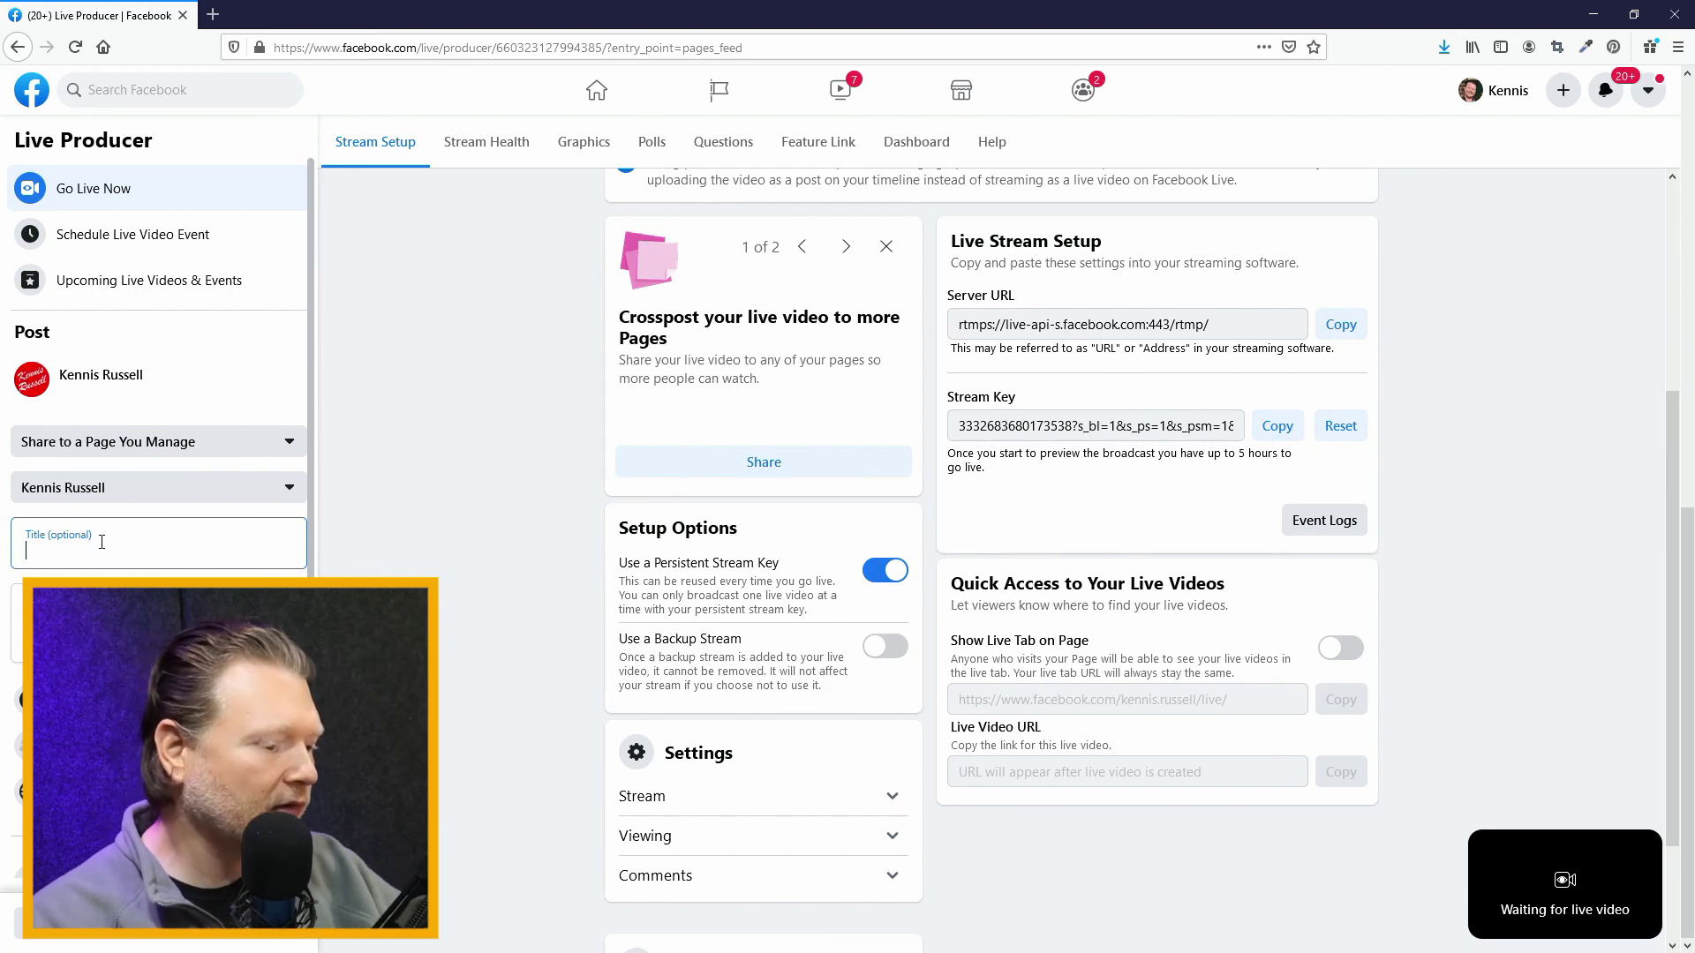
right_click(74, 549)
left_click(115, 632)
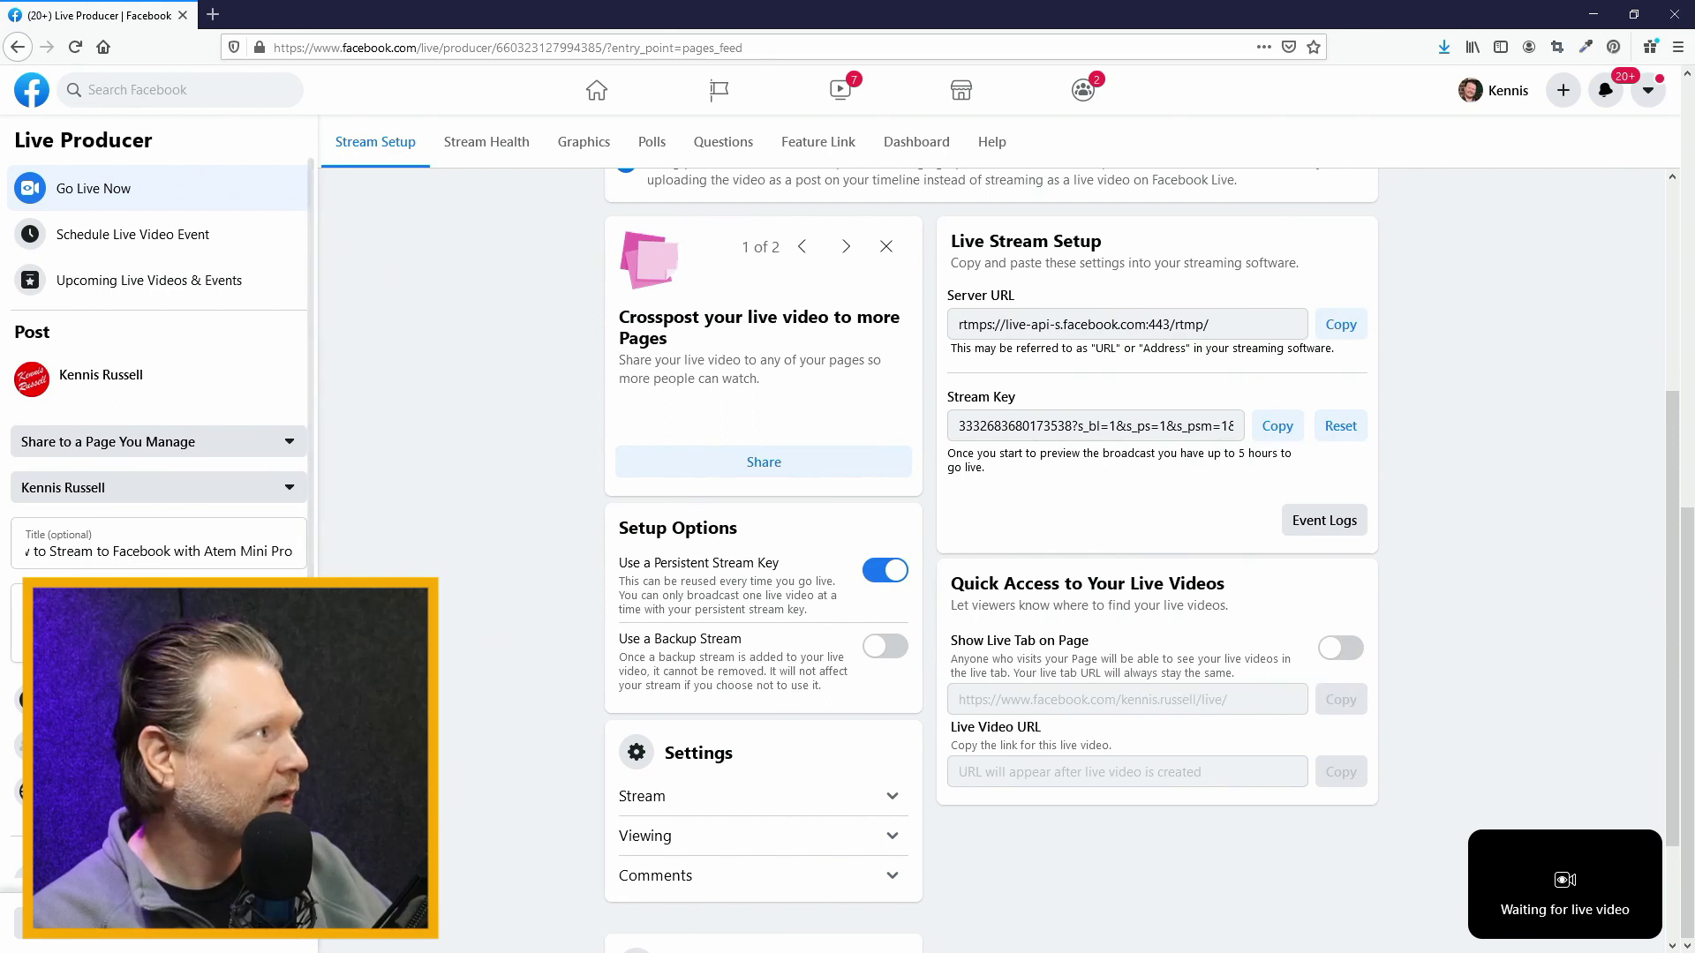
scroll(159, 371, "down", 1)
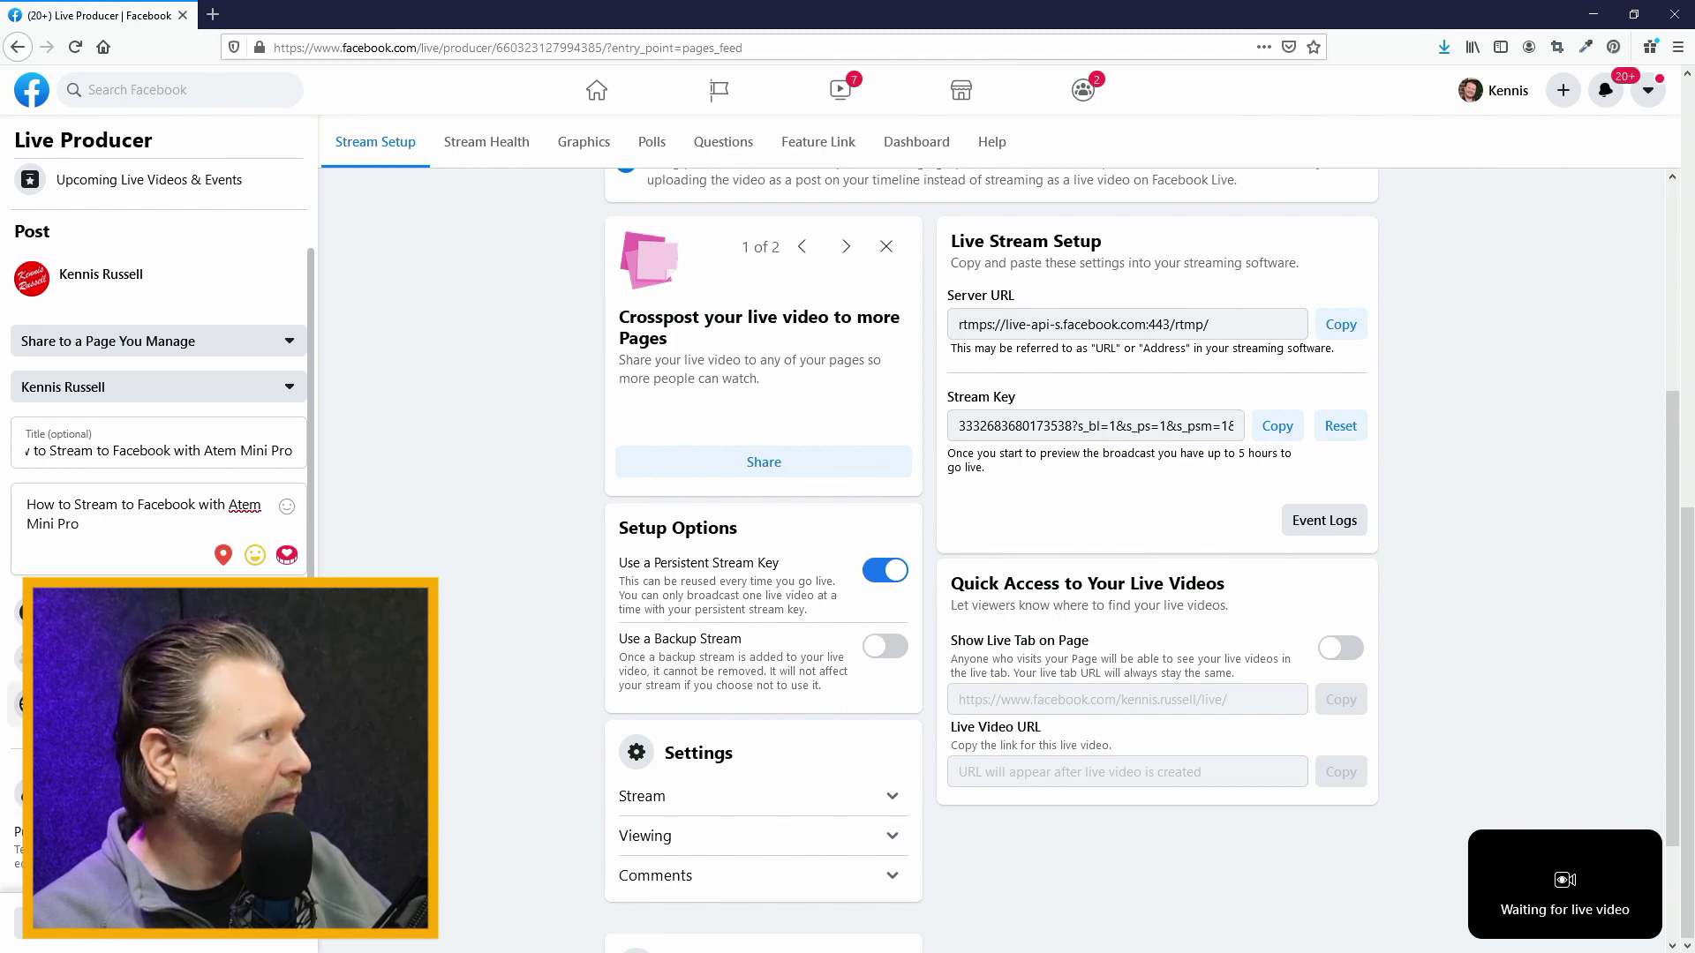
scroll(159, 370, "up", 1)
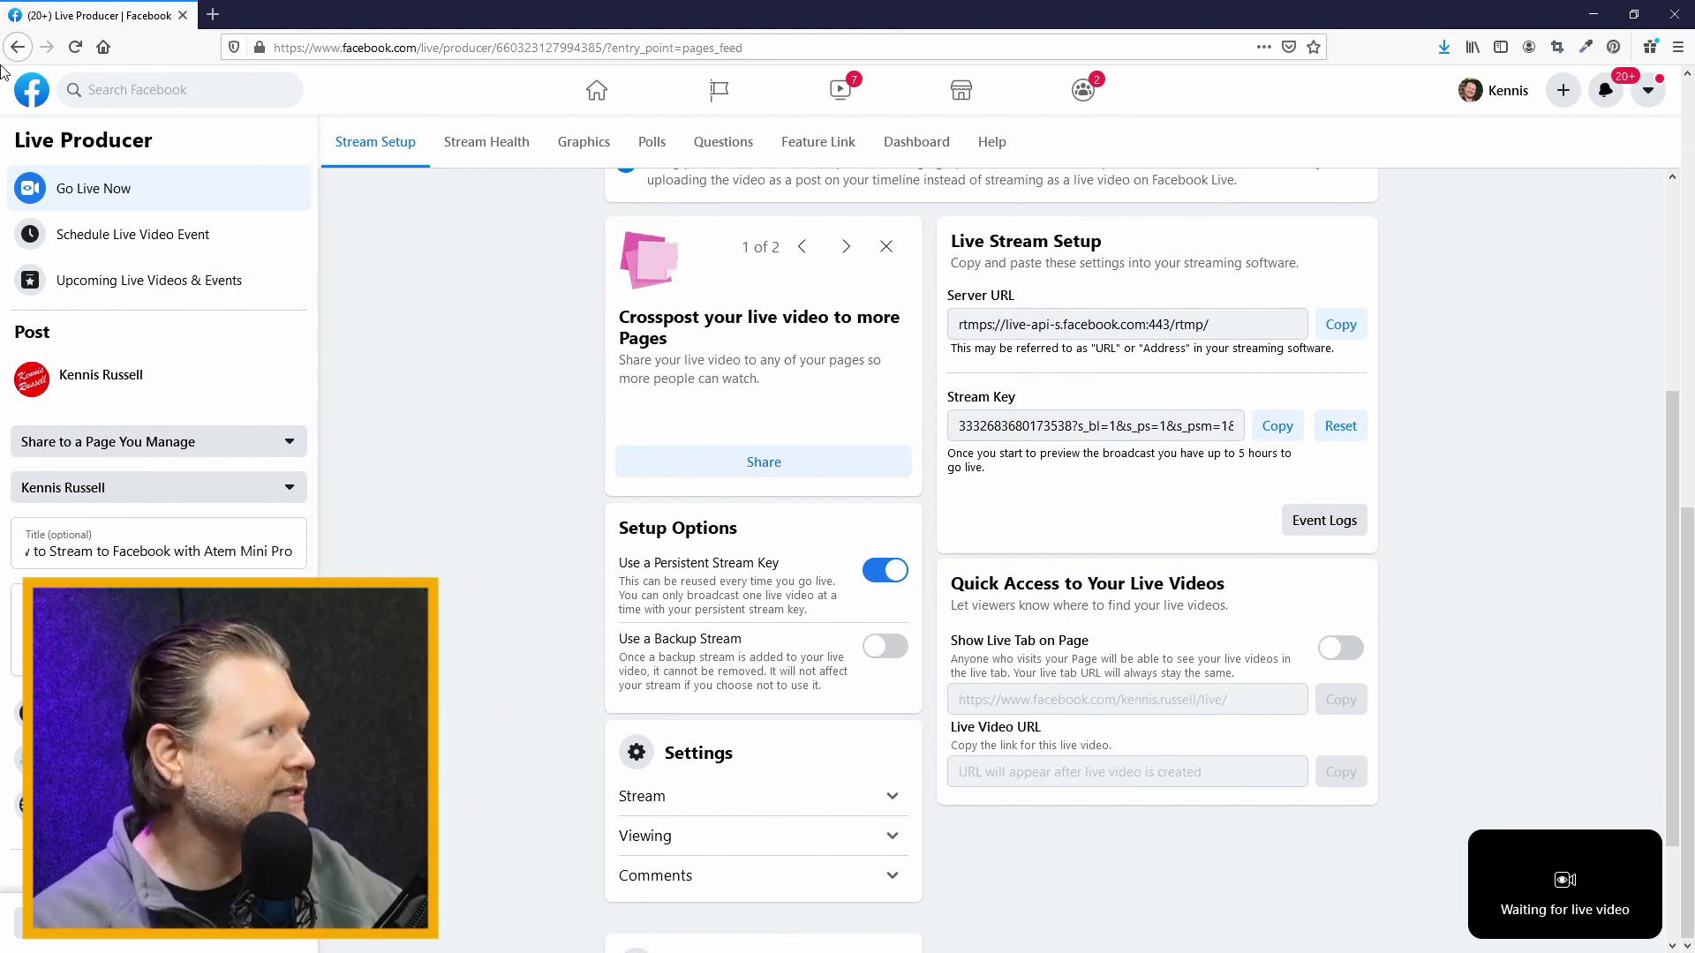
- Switch to ATEM Software Control and put the Facebook live stream on air
double_click(279, 14)
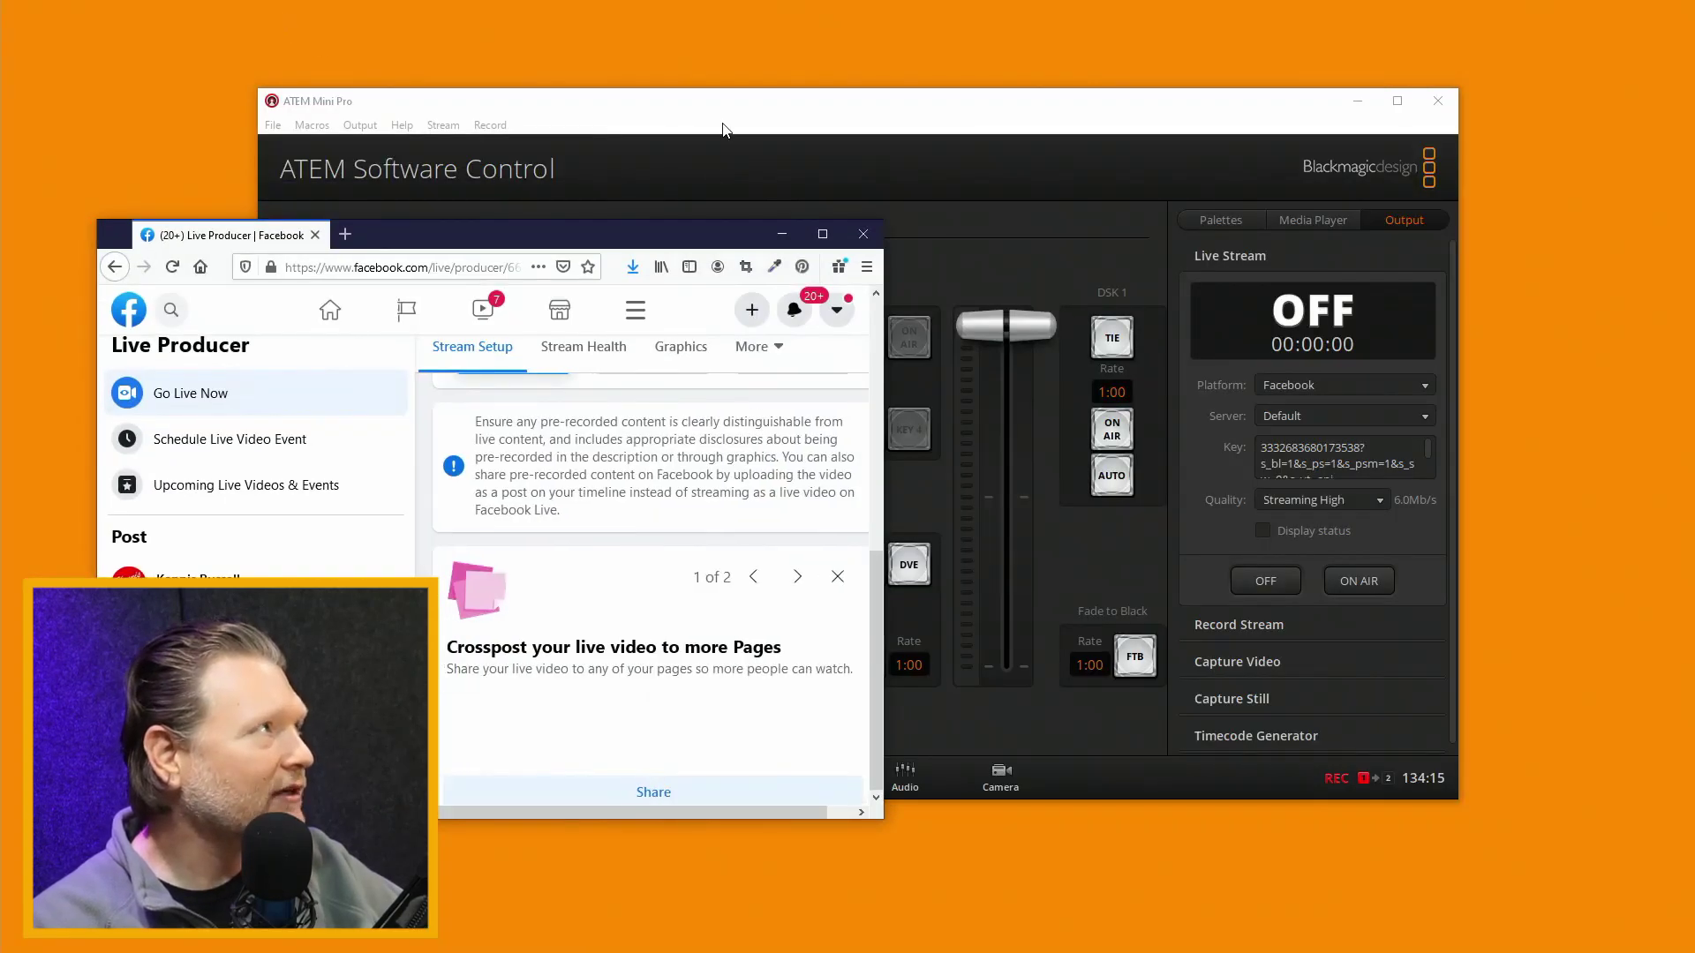
left_click(719, 116)
left_click(1370, 580)
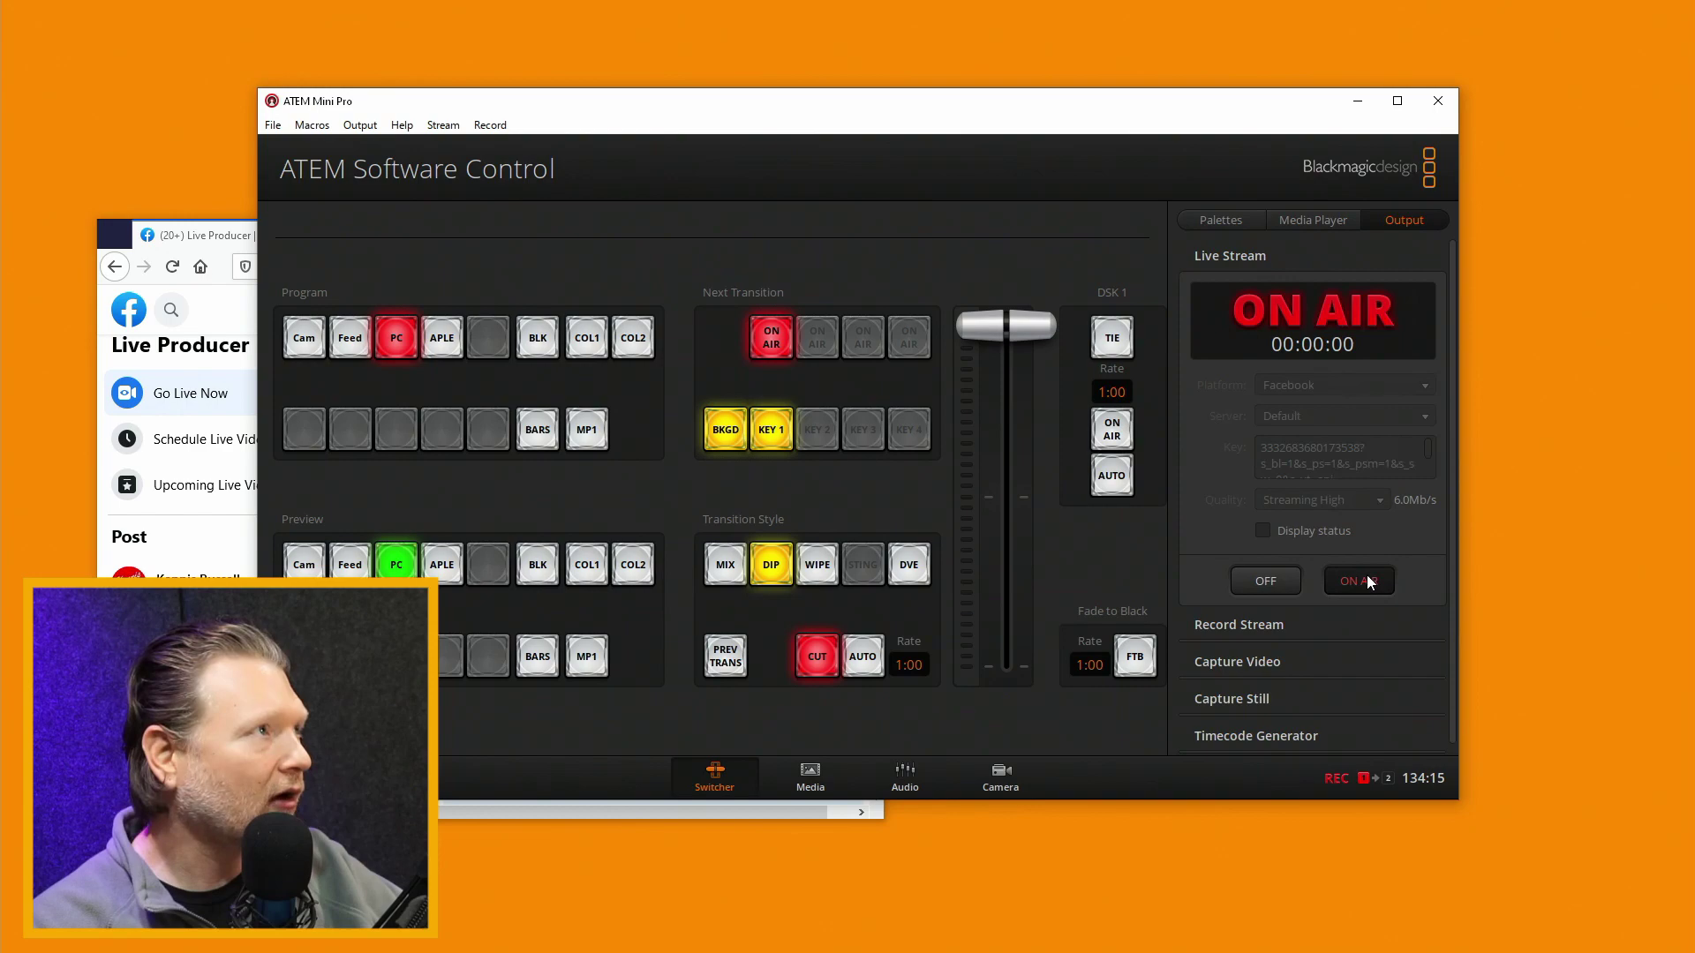
- Return to Live Producer in a maximized browser window and check the incoming video preview and post details
left_click(226, 242)
double_click(544, 240)
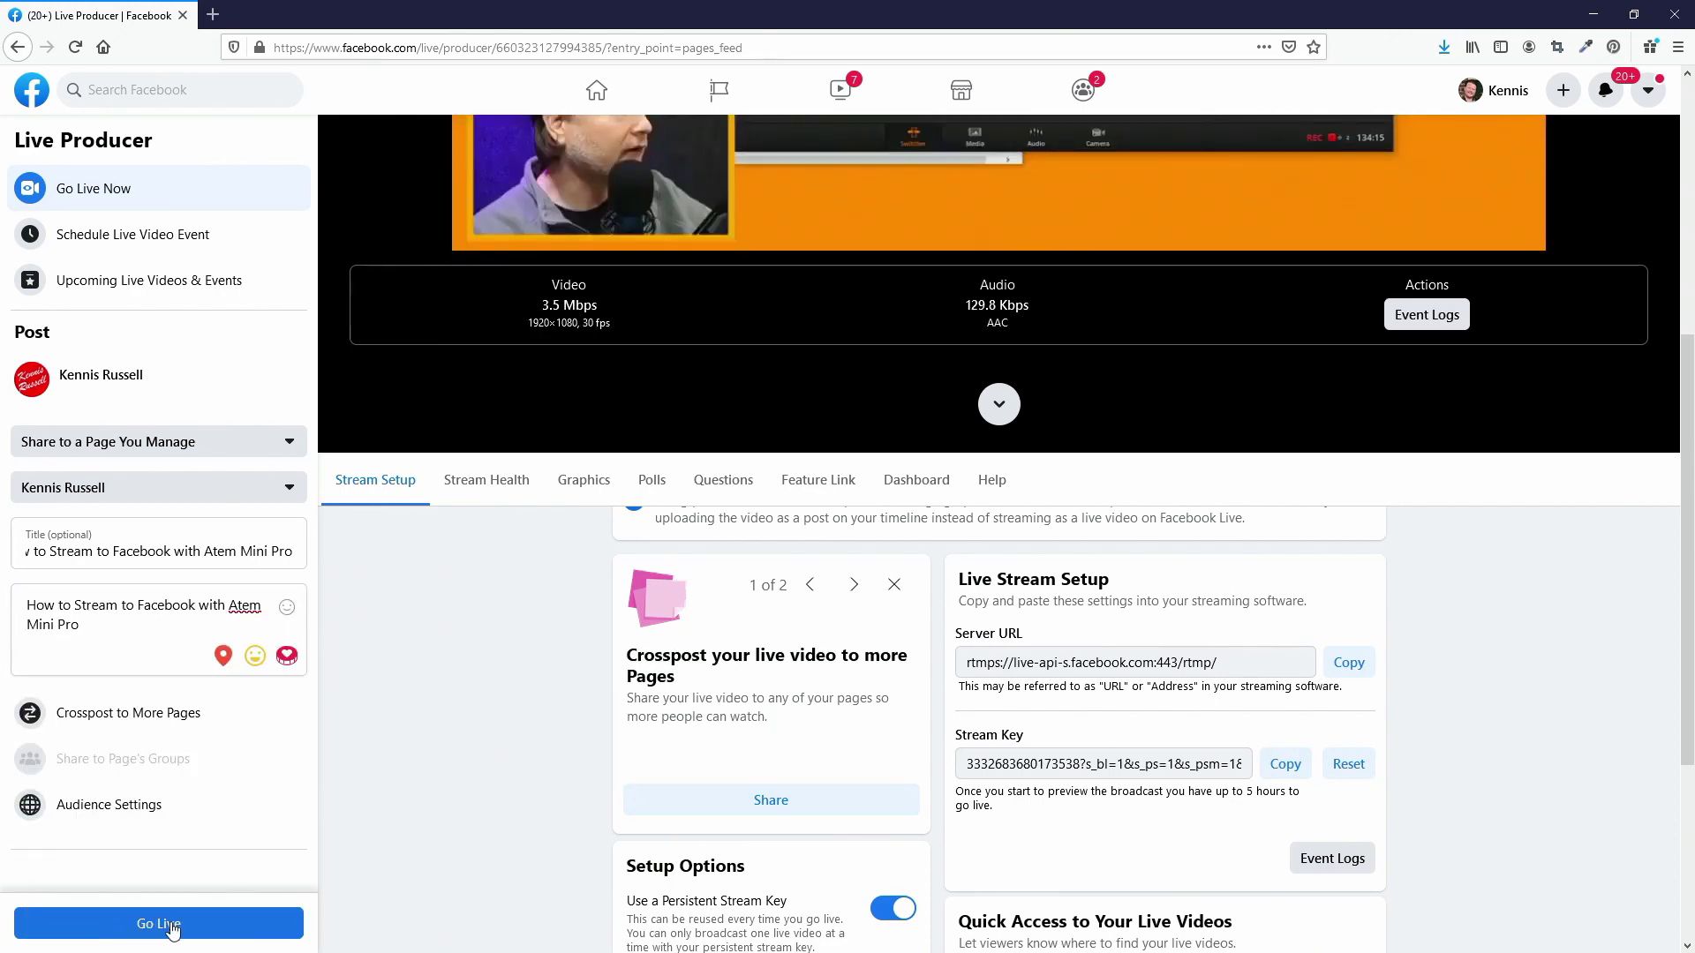
scroll(382, 681, "up", 5)
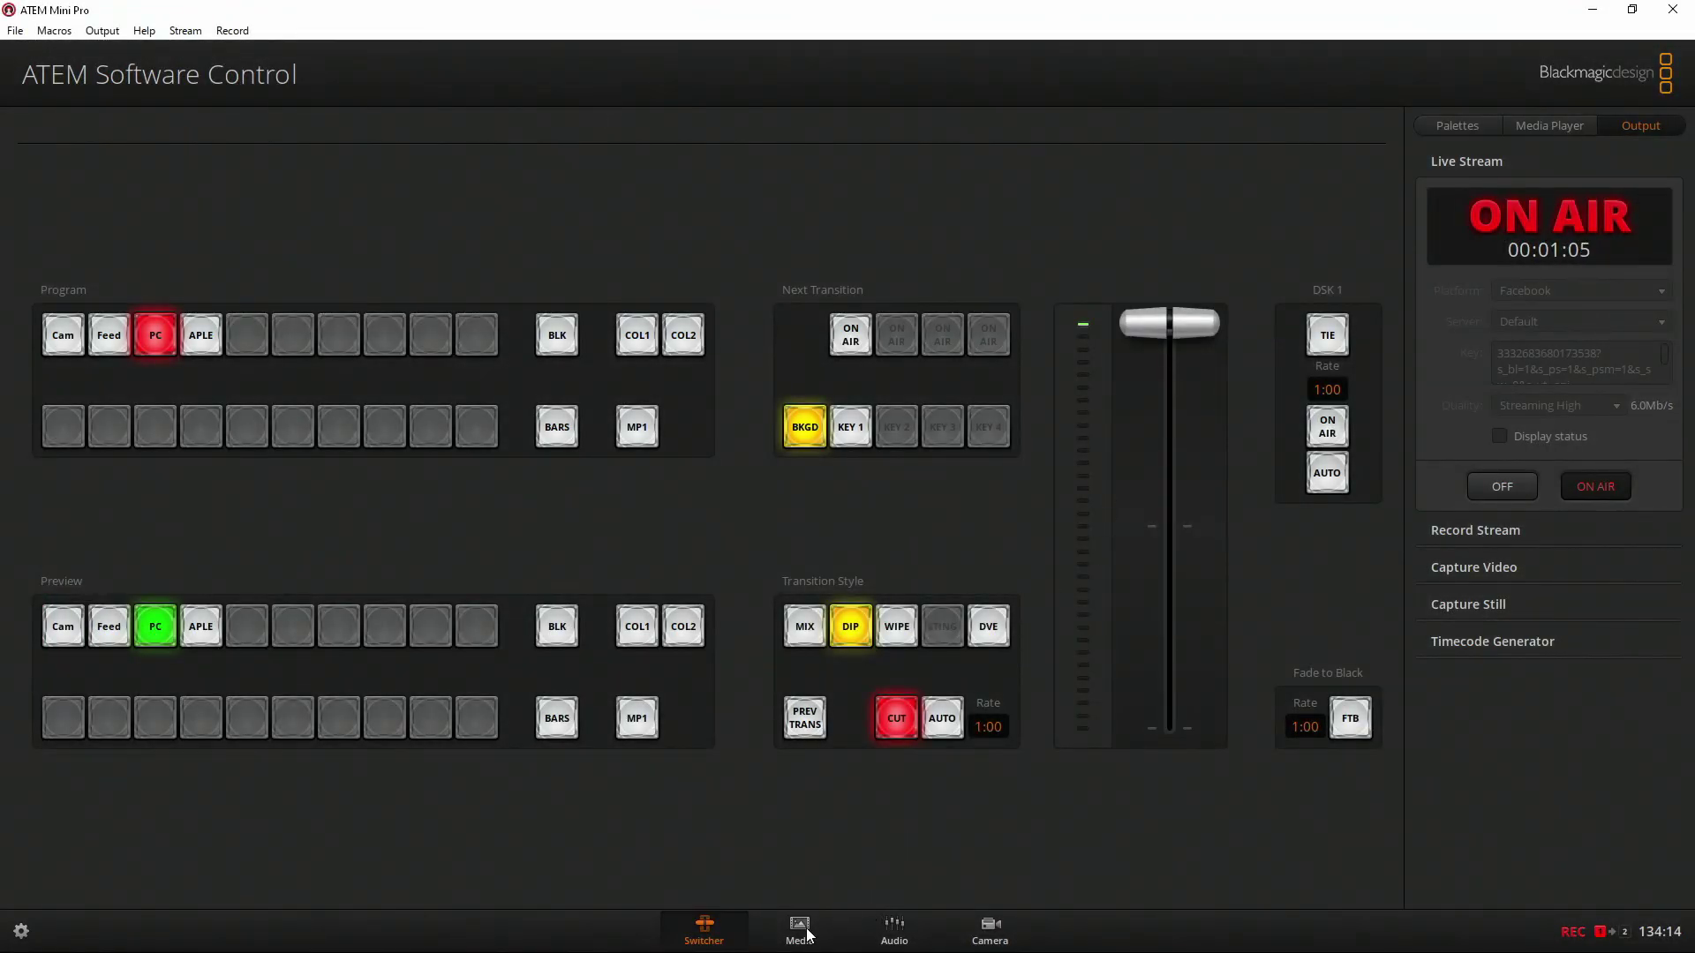
- Check the stills in the ATEM Software Control media pool and bring Live Producer back in a maximized window
left_click(808, 936)
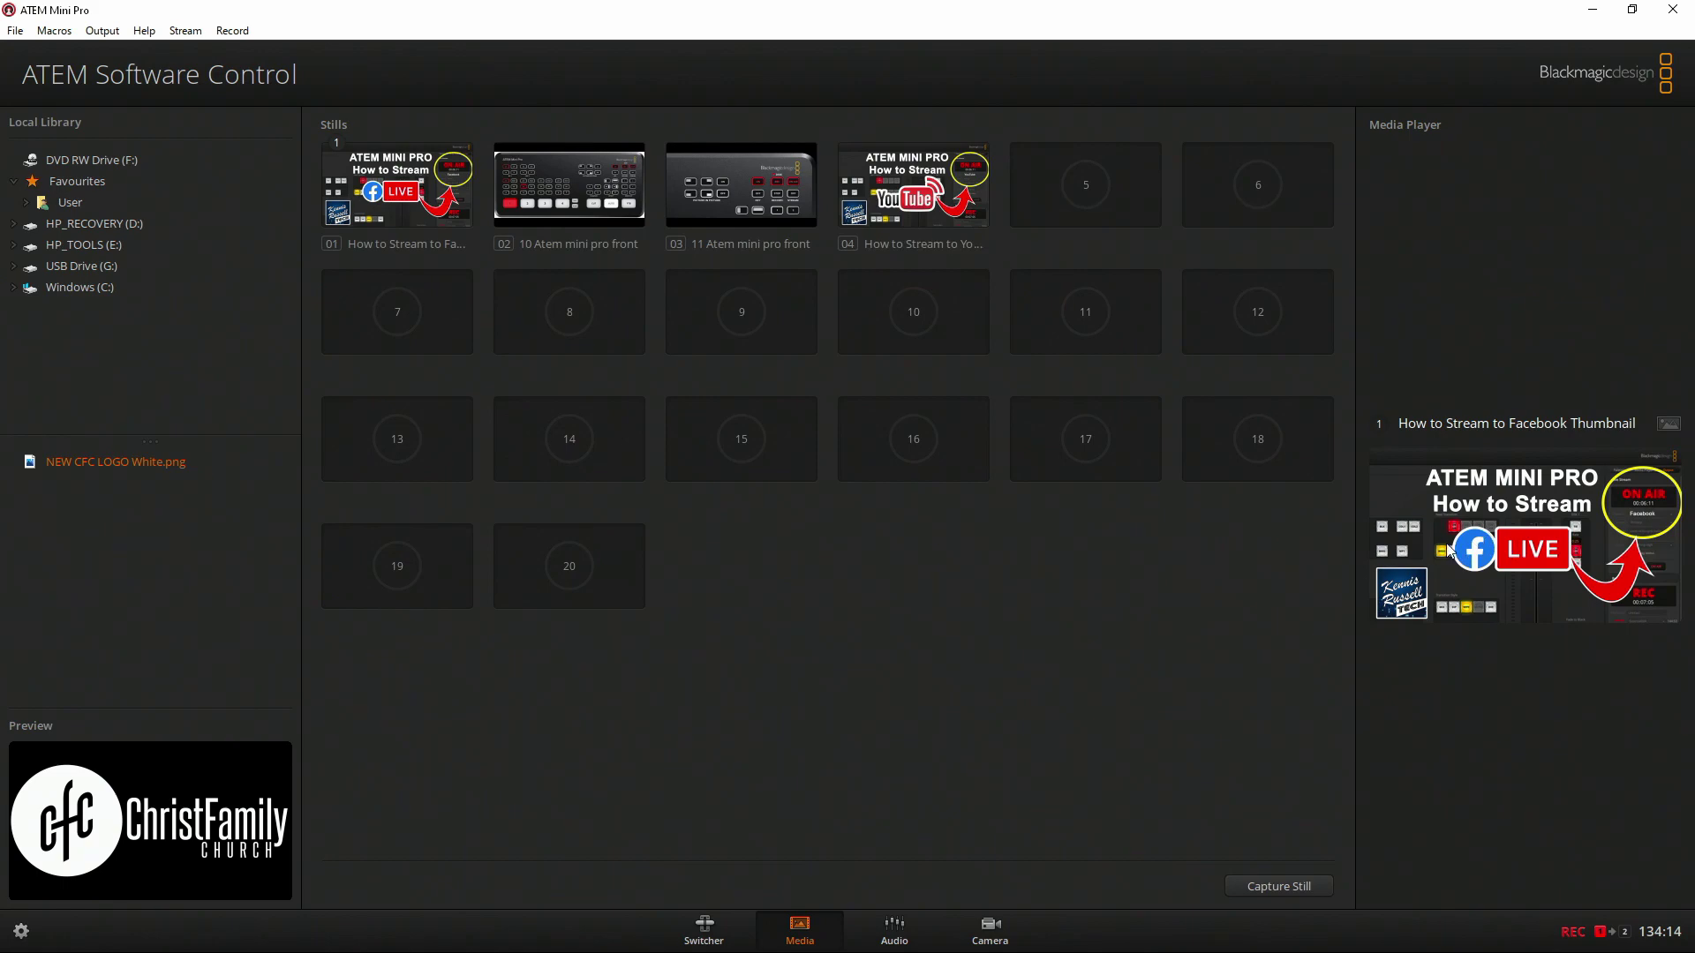
left_click(703, 936)
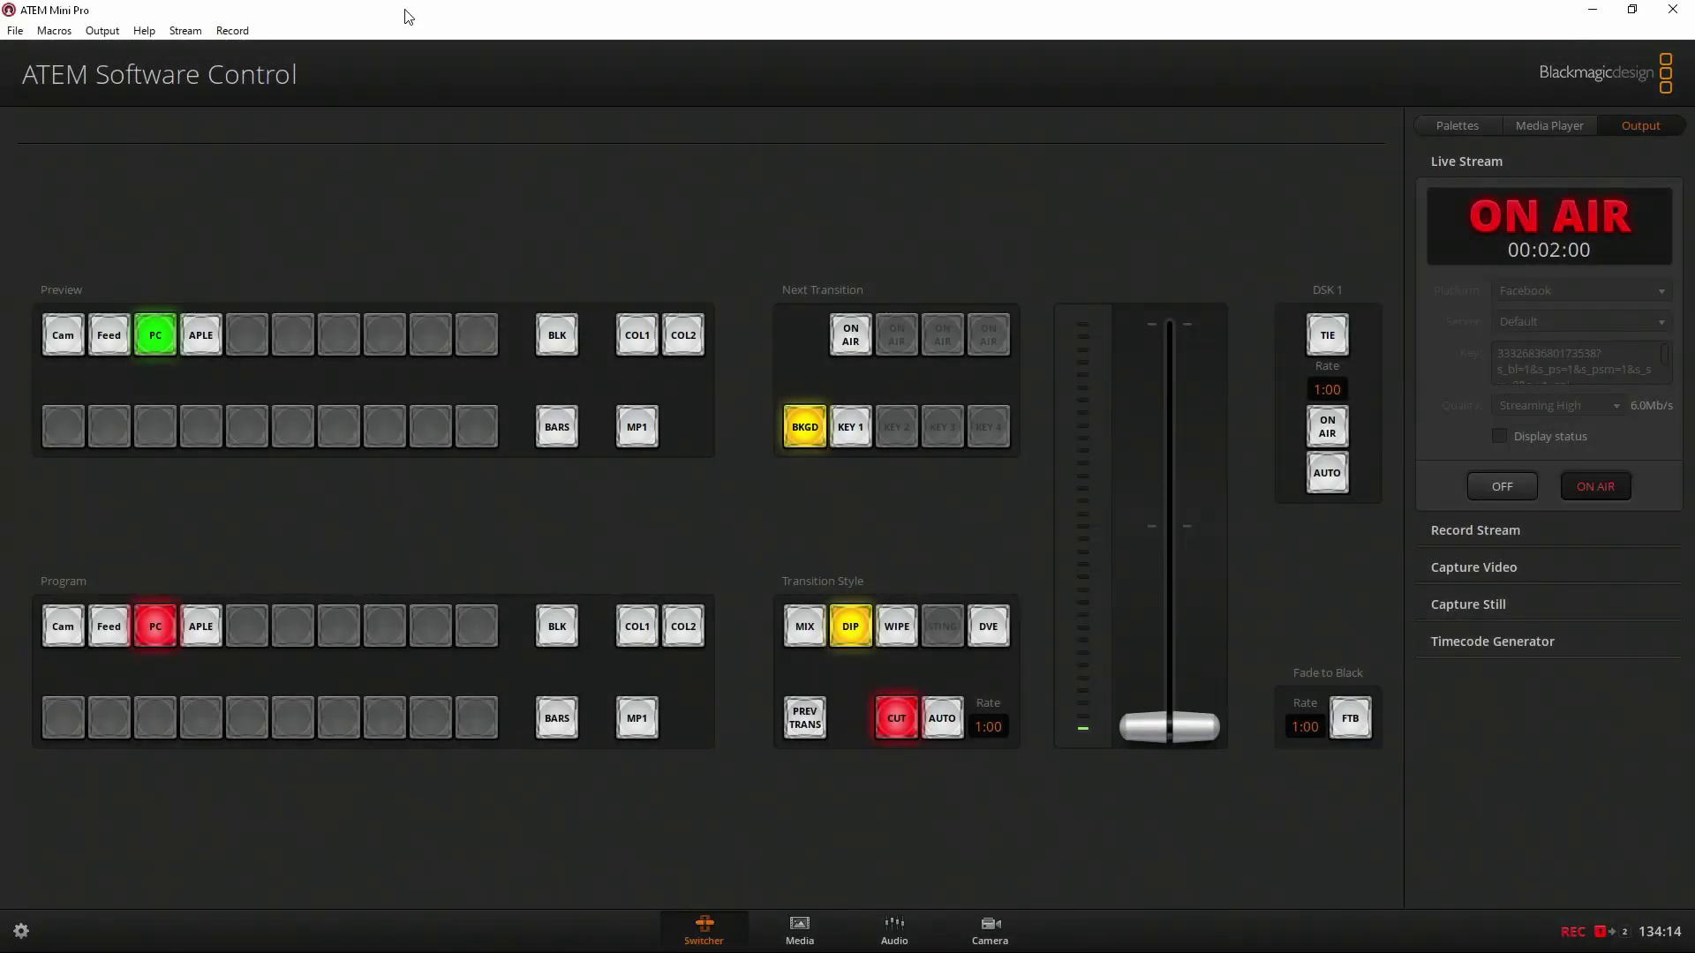
double_click(404, 9)
left_click(213, 247)
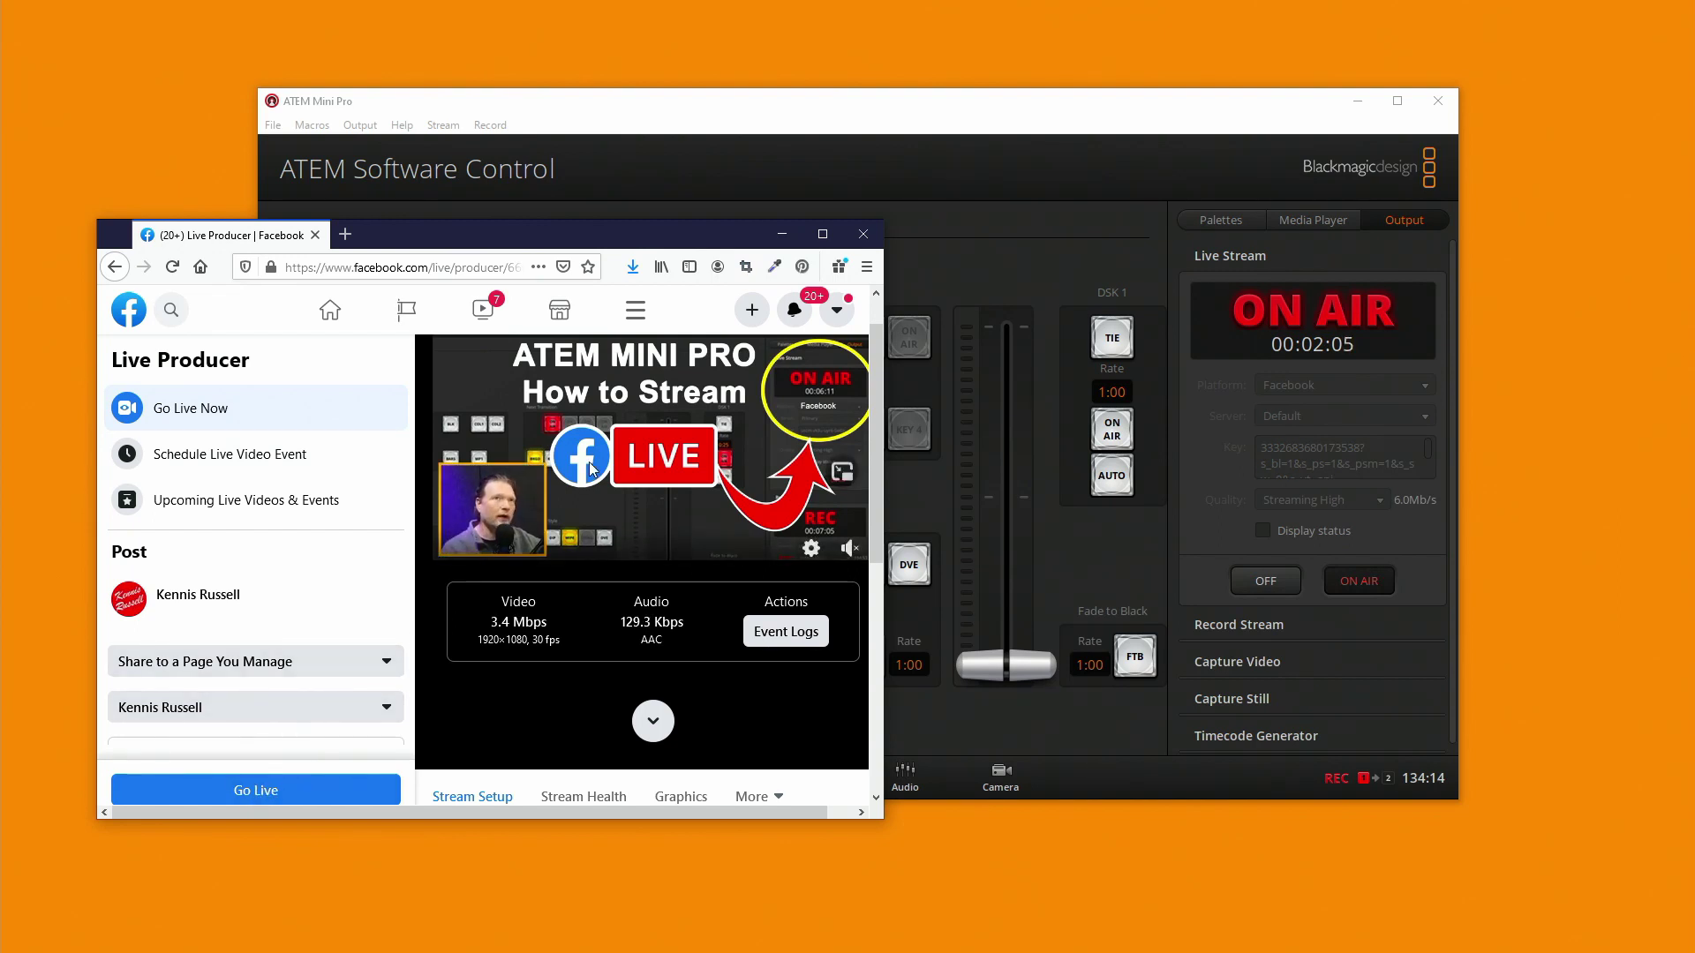
key("super+Up")
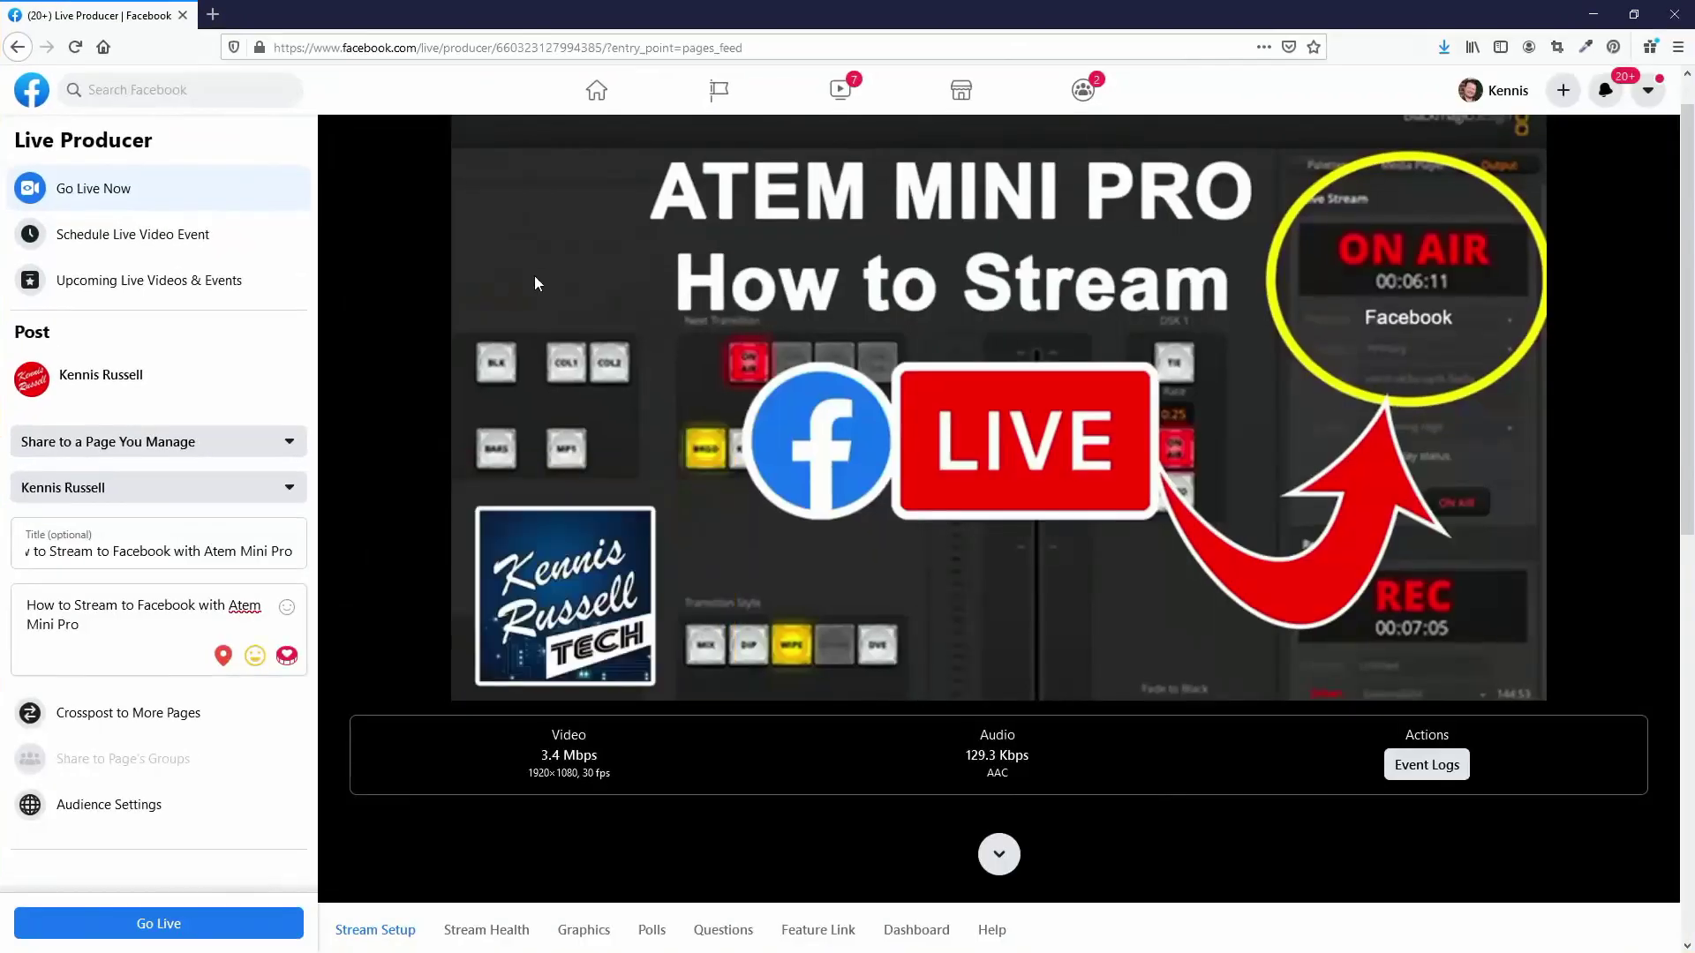
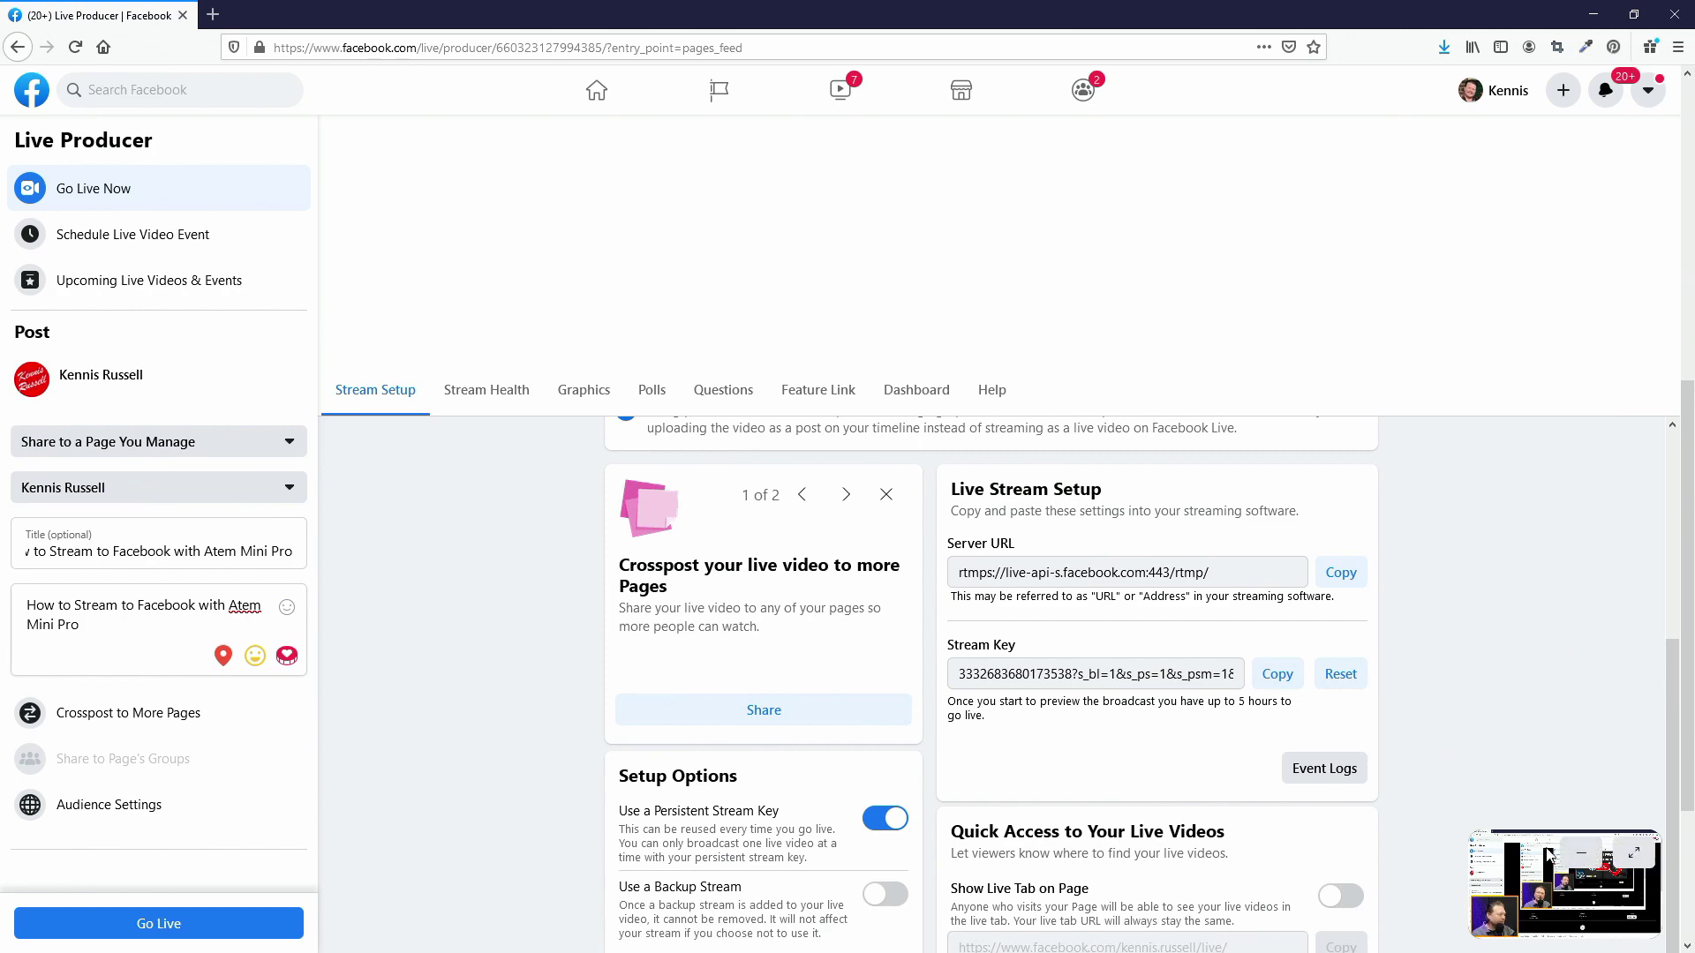
- Examine the incoming video preview, the bitrate readings, the stream key section and the setup options in Live Producer
scroll(1421, 759, "up", 3)
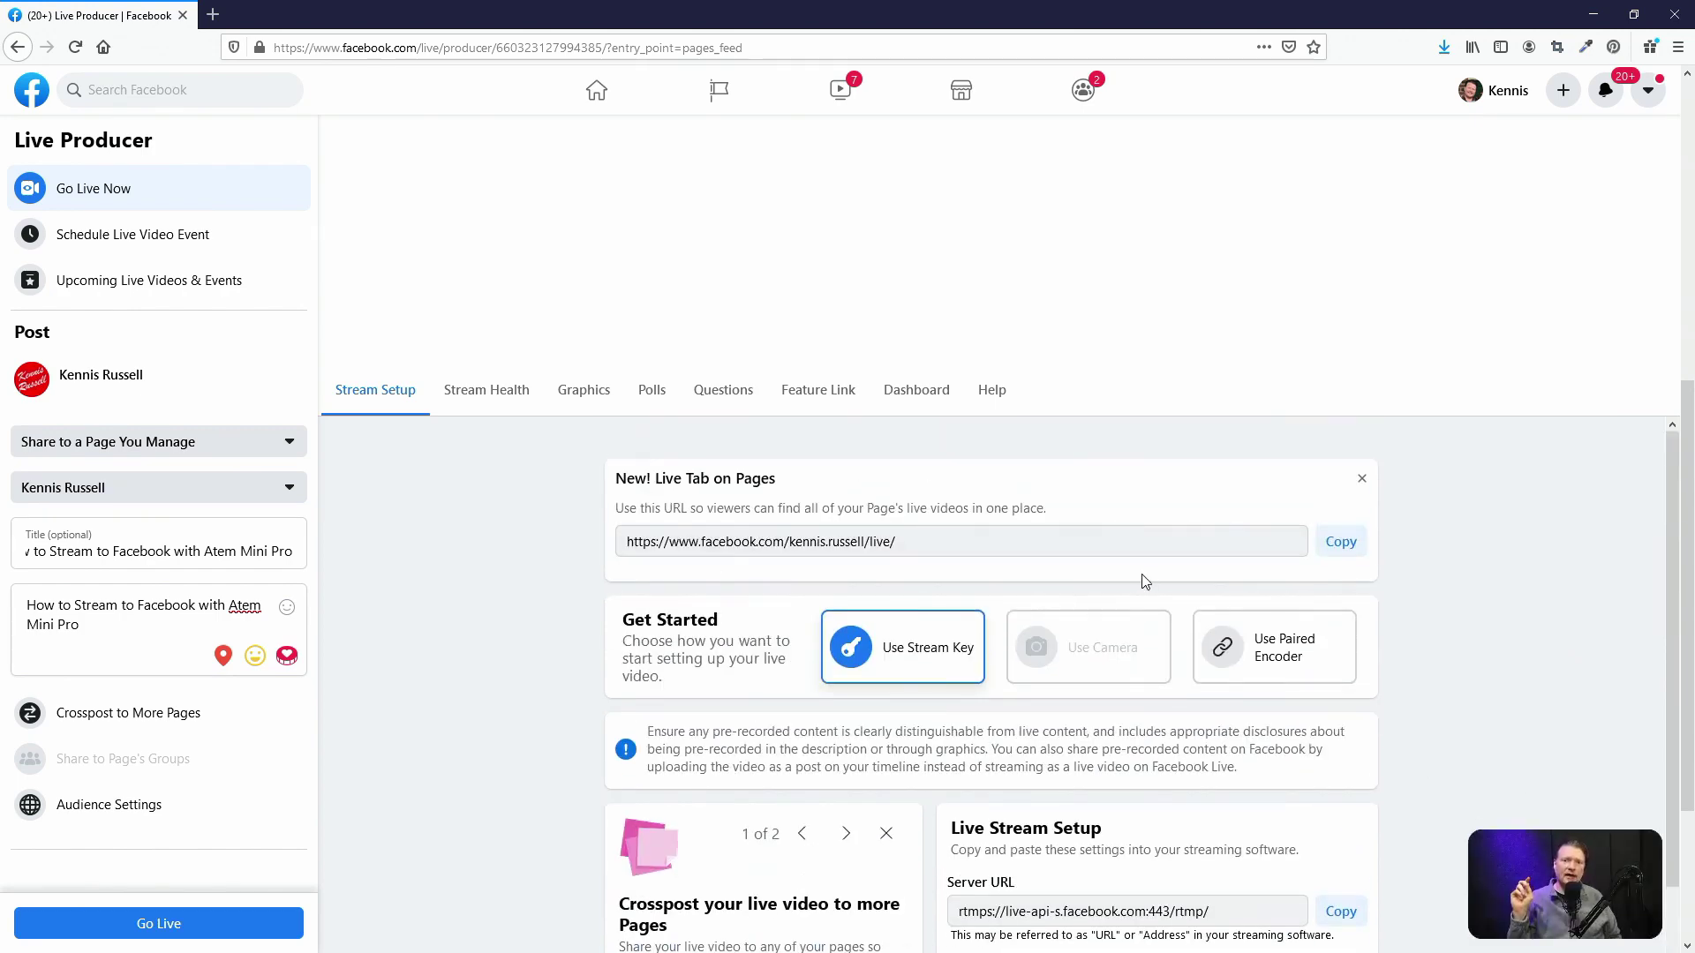
scroll(1097, 533, "up", 5)
scroll(1098, 696, "down", 7)
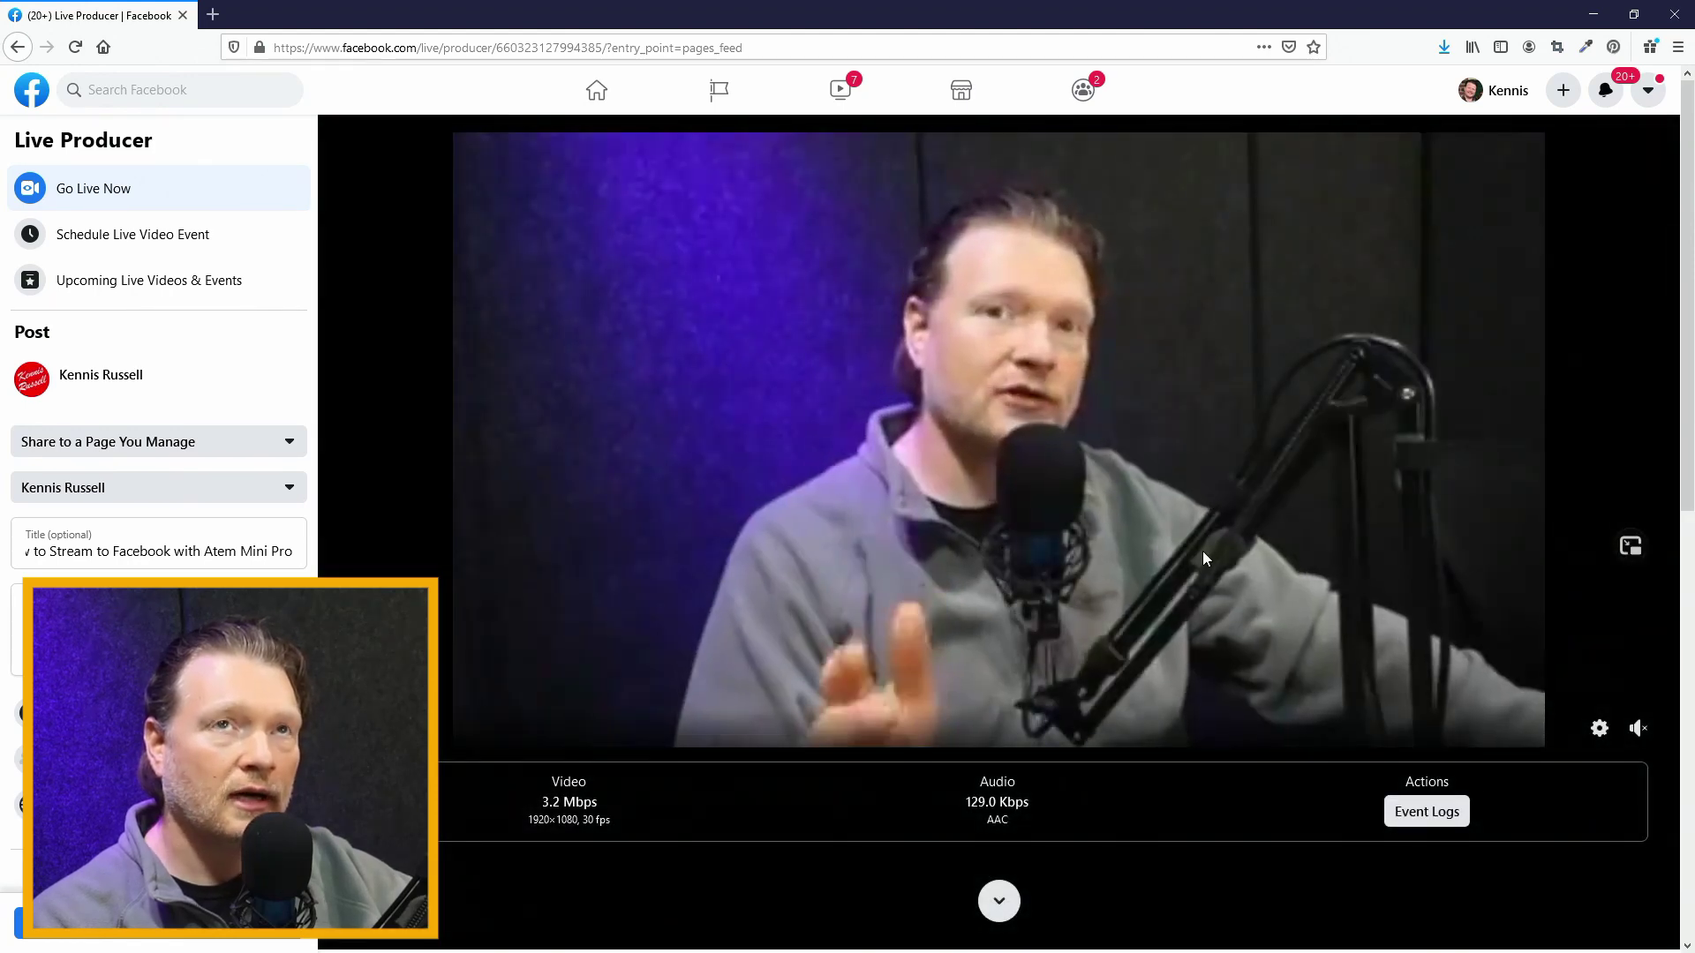
scroll(1190, 560, "down", 2)
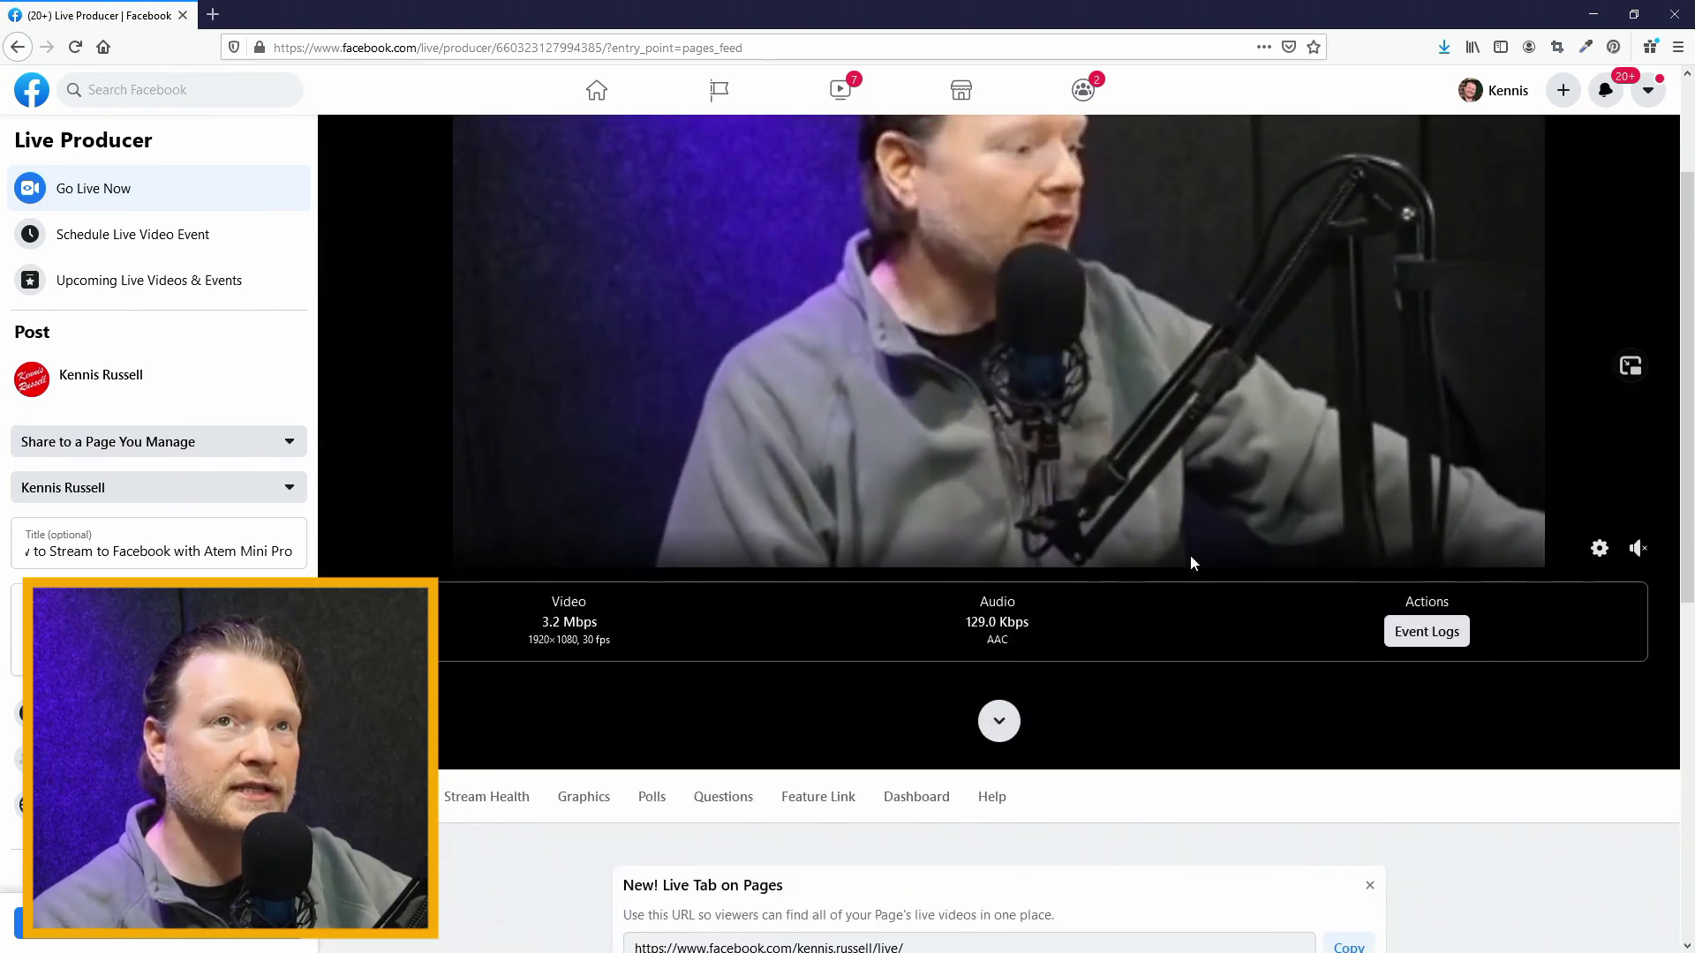
scroll(1191, 557, "down", 6)
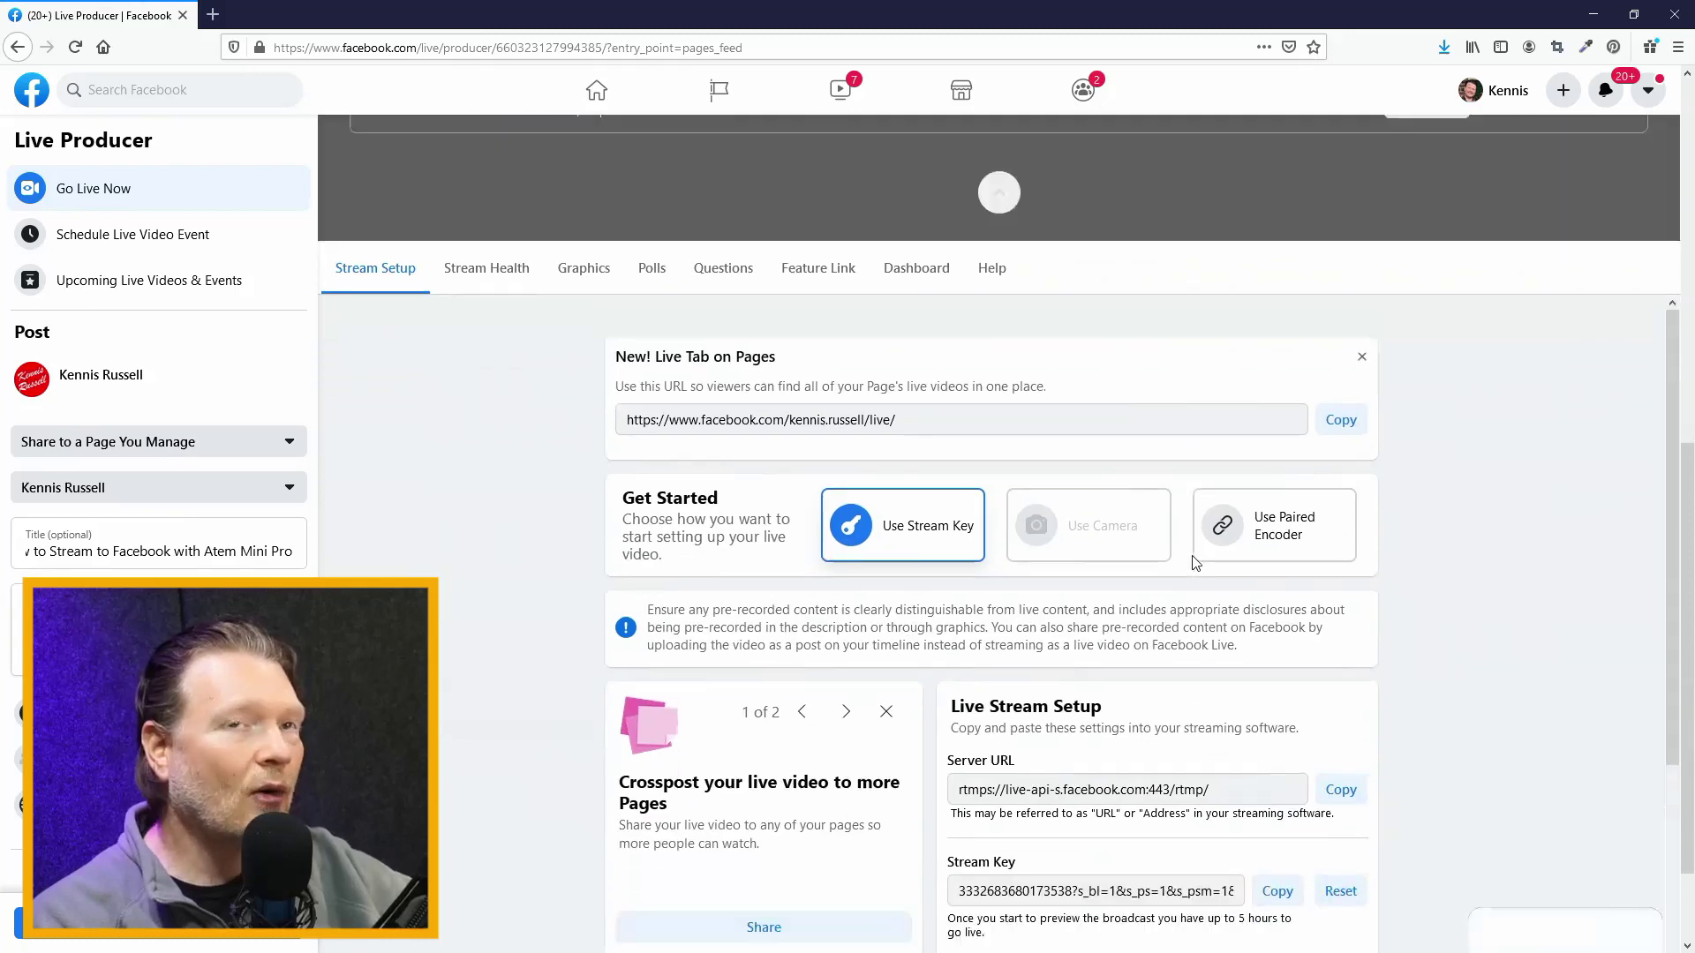
scroll(1196, 562, "down", 1)
scroll(1476, 596, "down", 2)
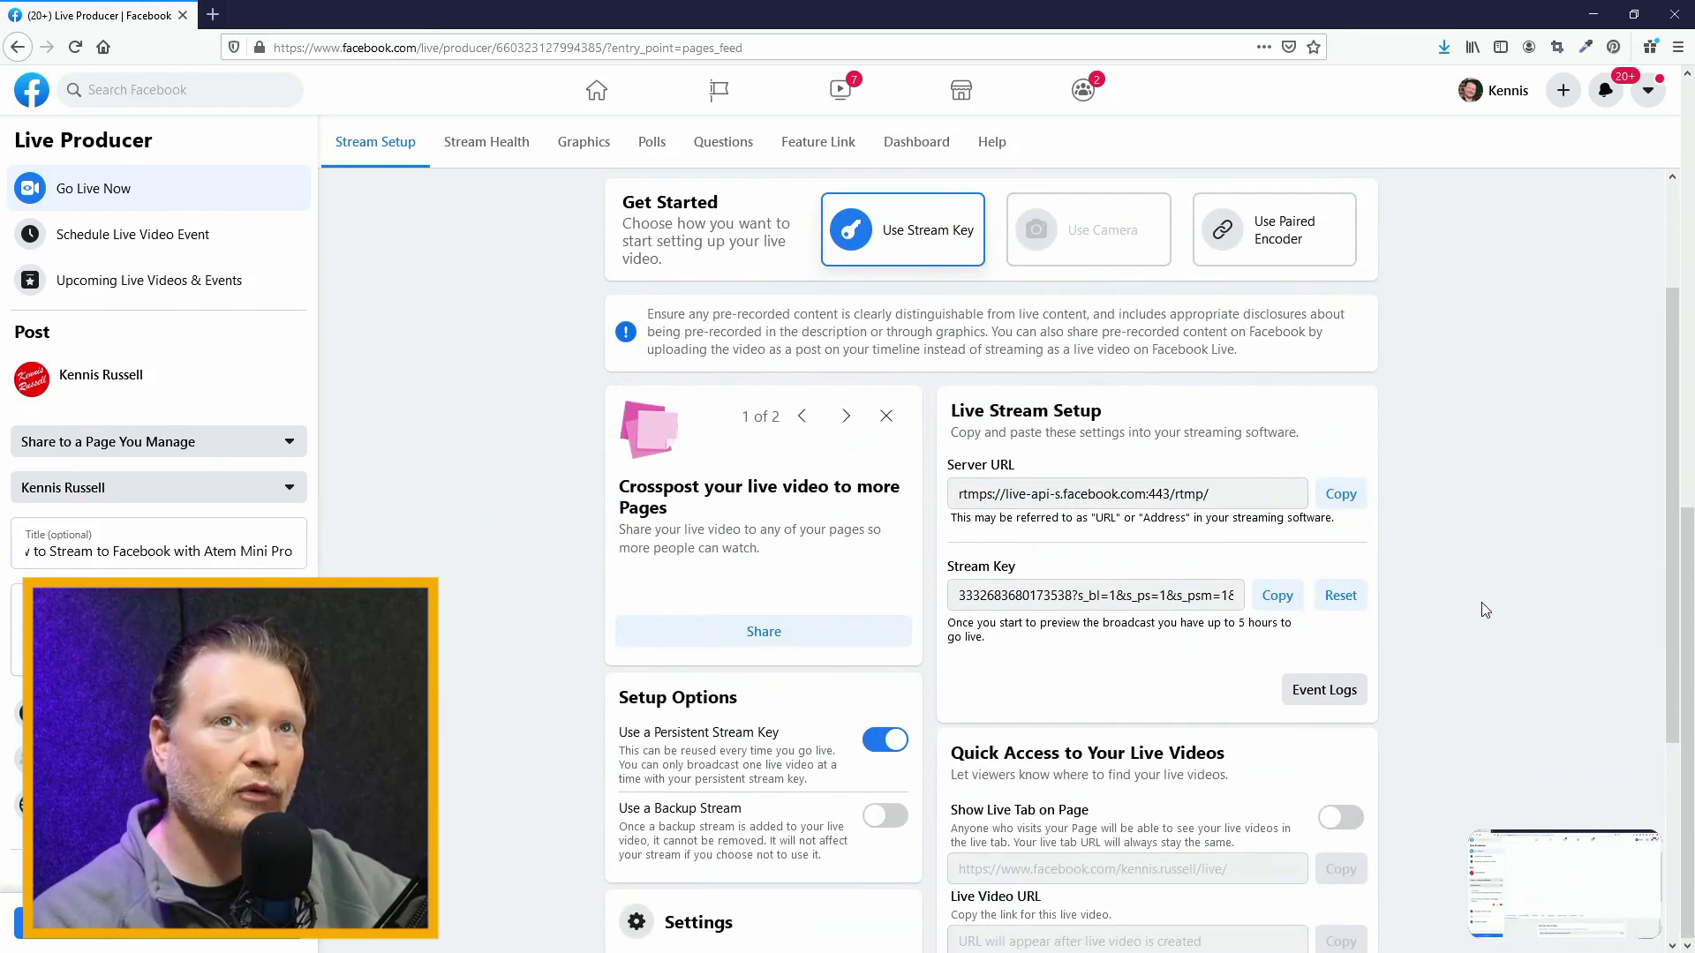
mouse_move(1551, 864)
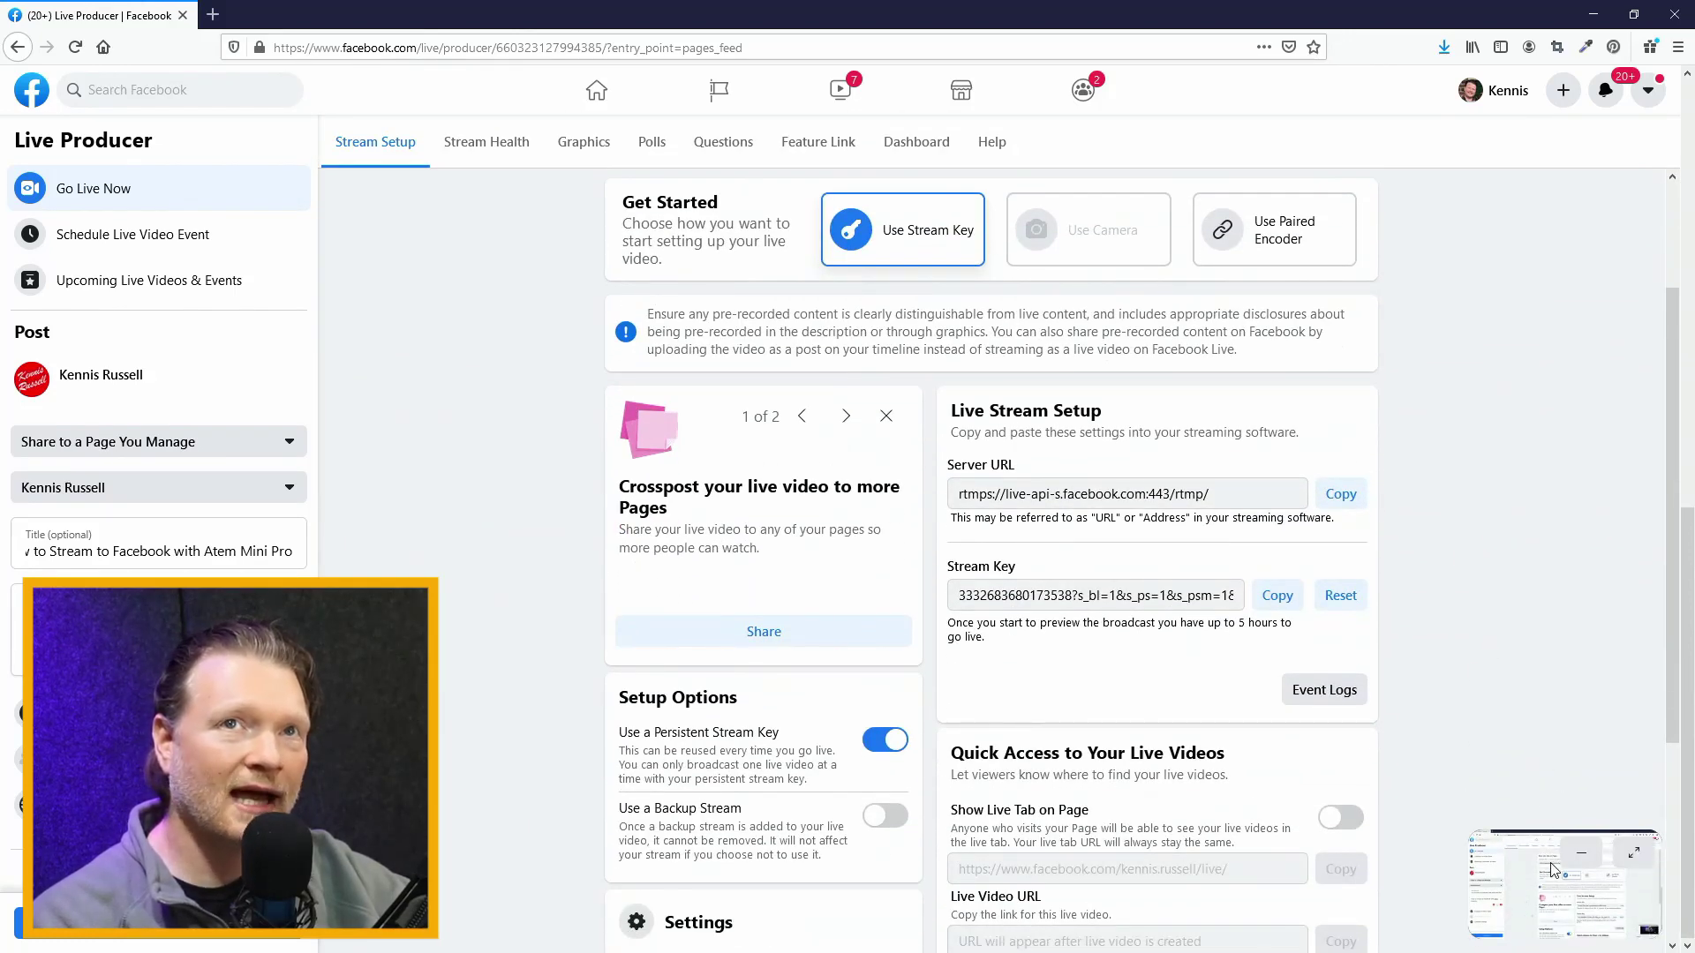
scroll(1510, 802, "up", 5)
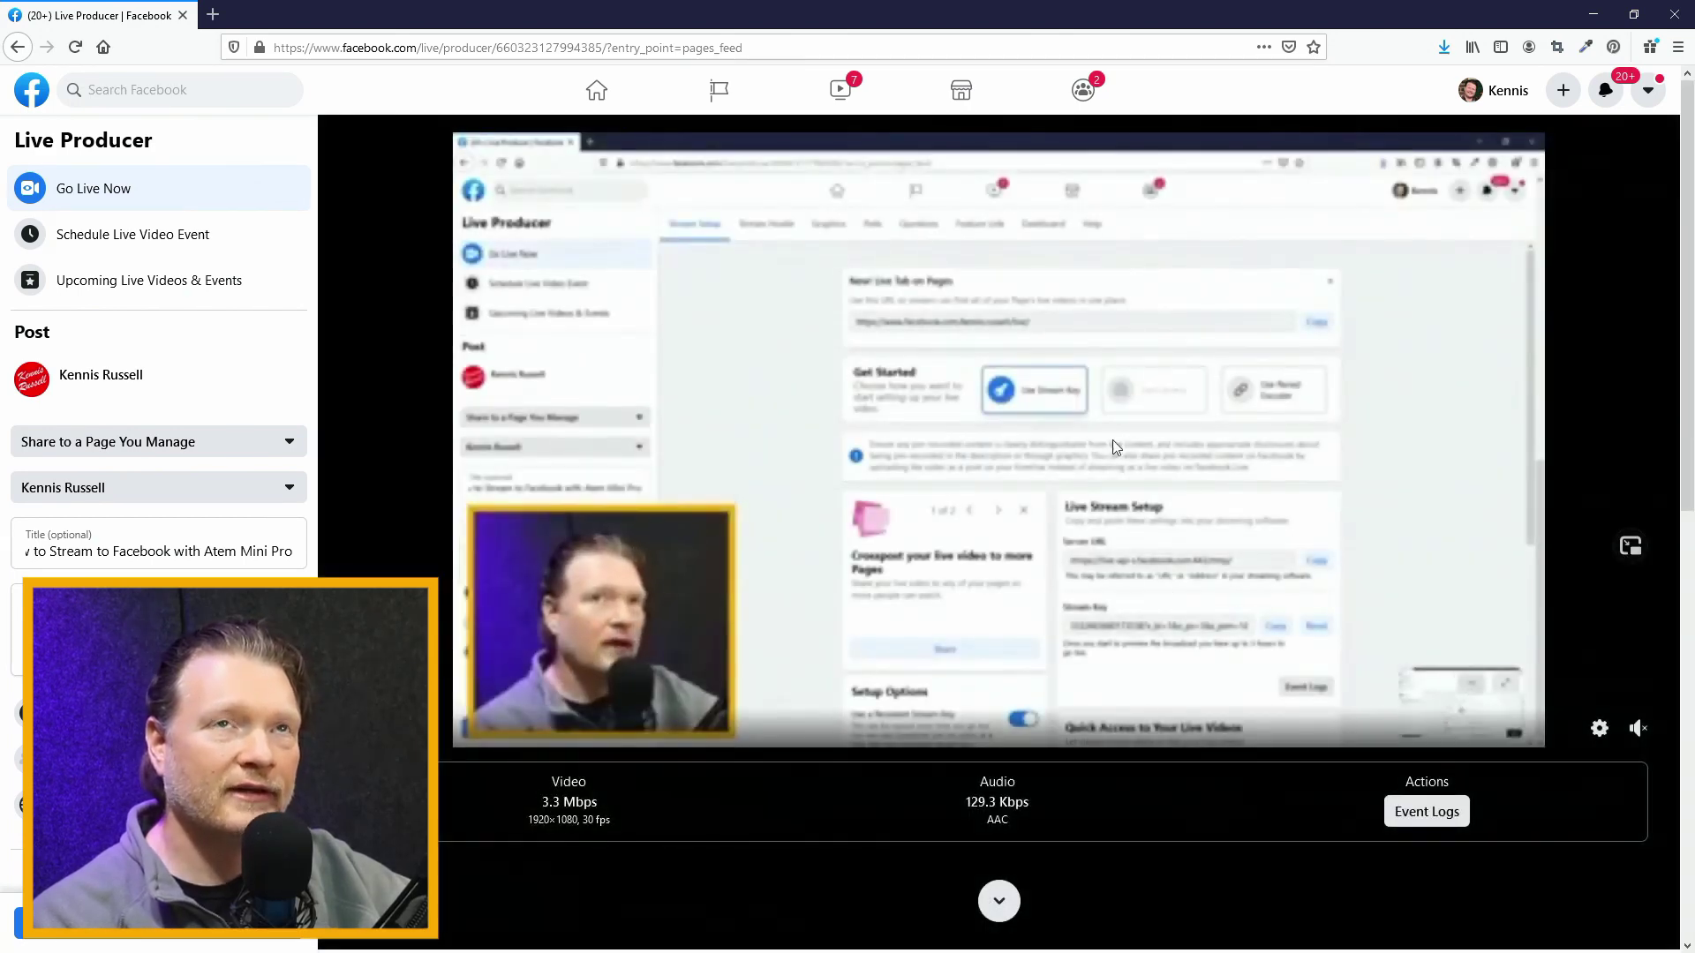
scroll(862, 495, "down", 3)
scroll(863, 501, "down", 6)
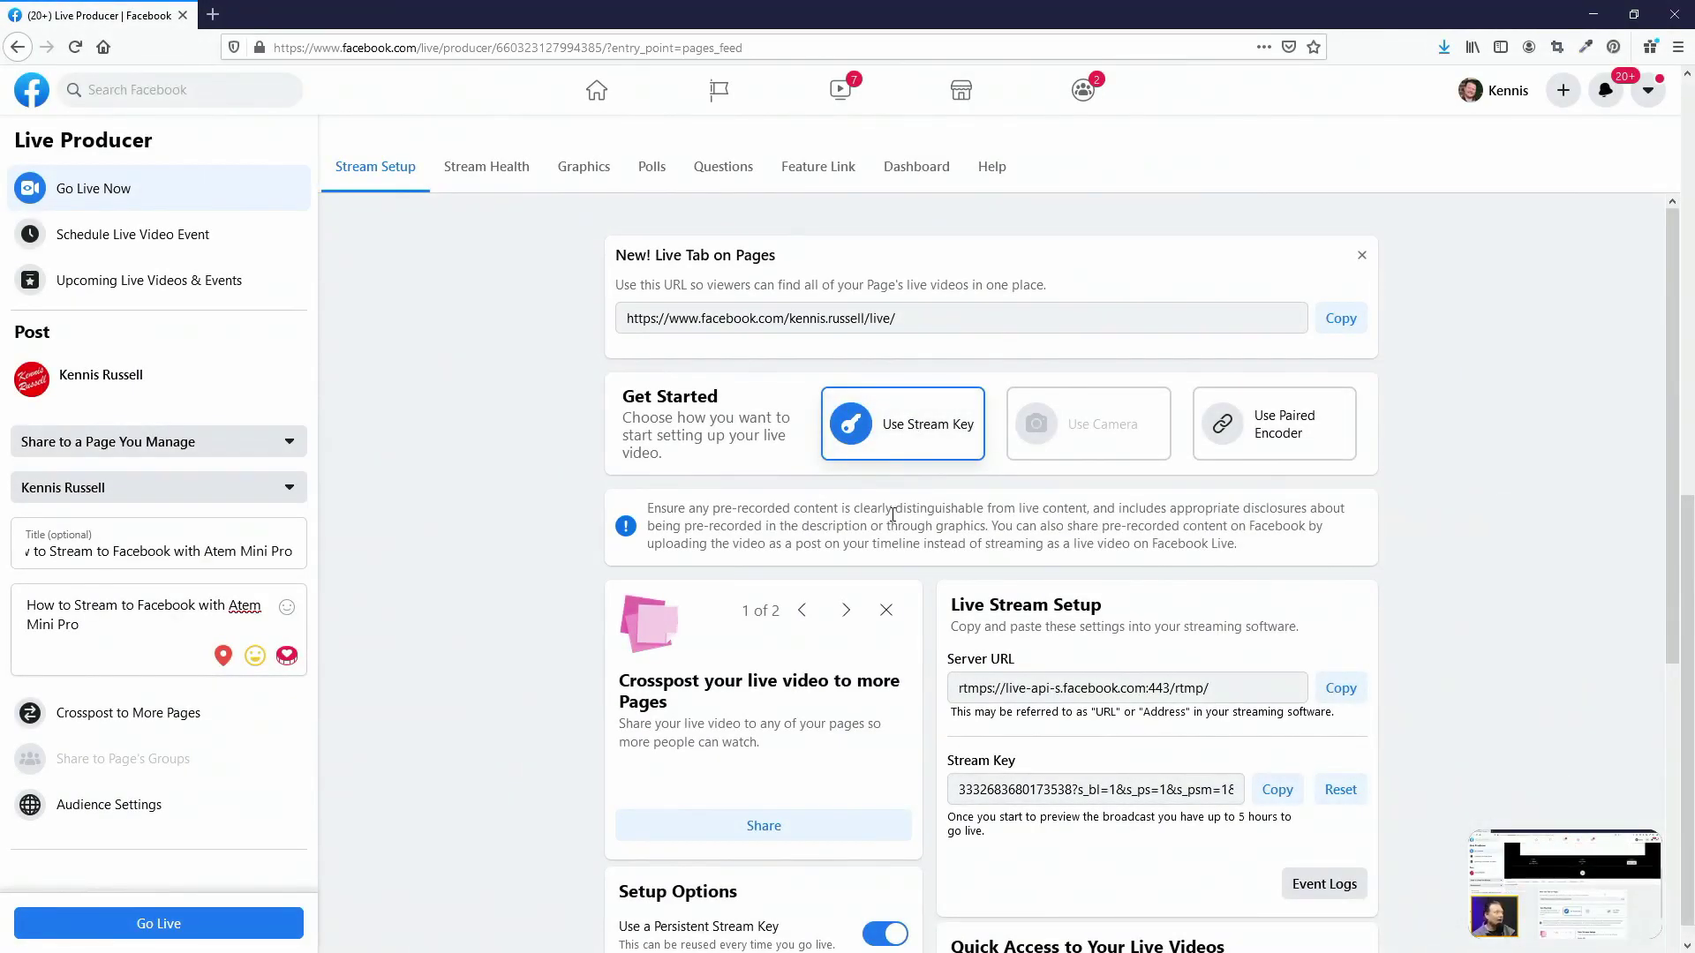
scroll(893, 514, "down", 4)
scroll(794, 490, "up", 4)
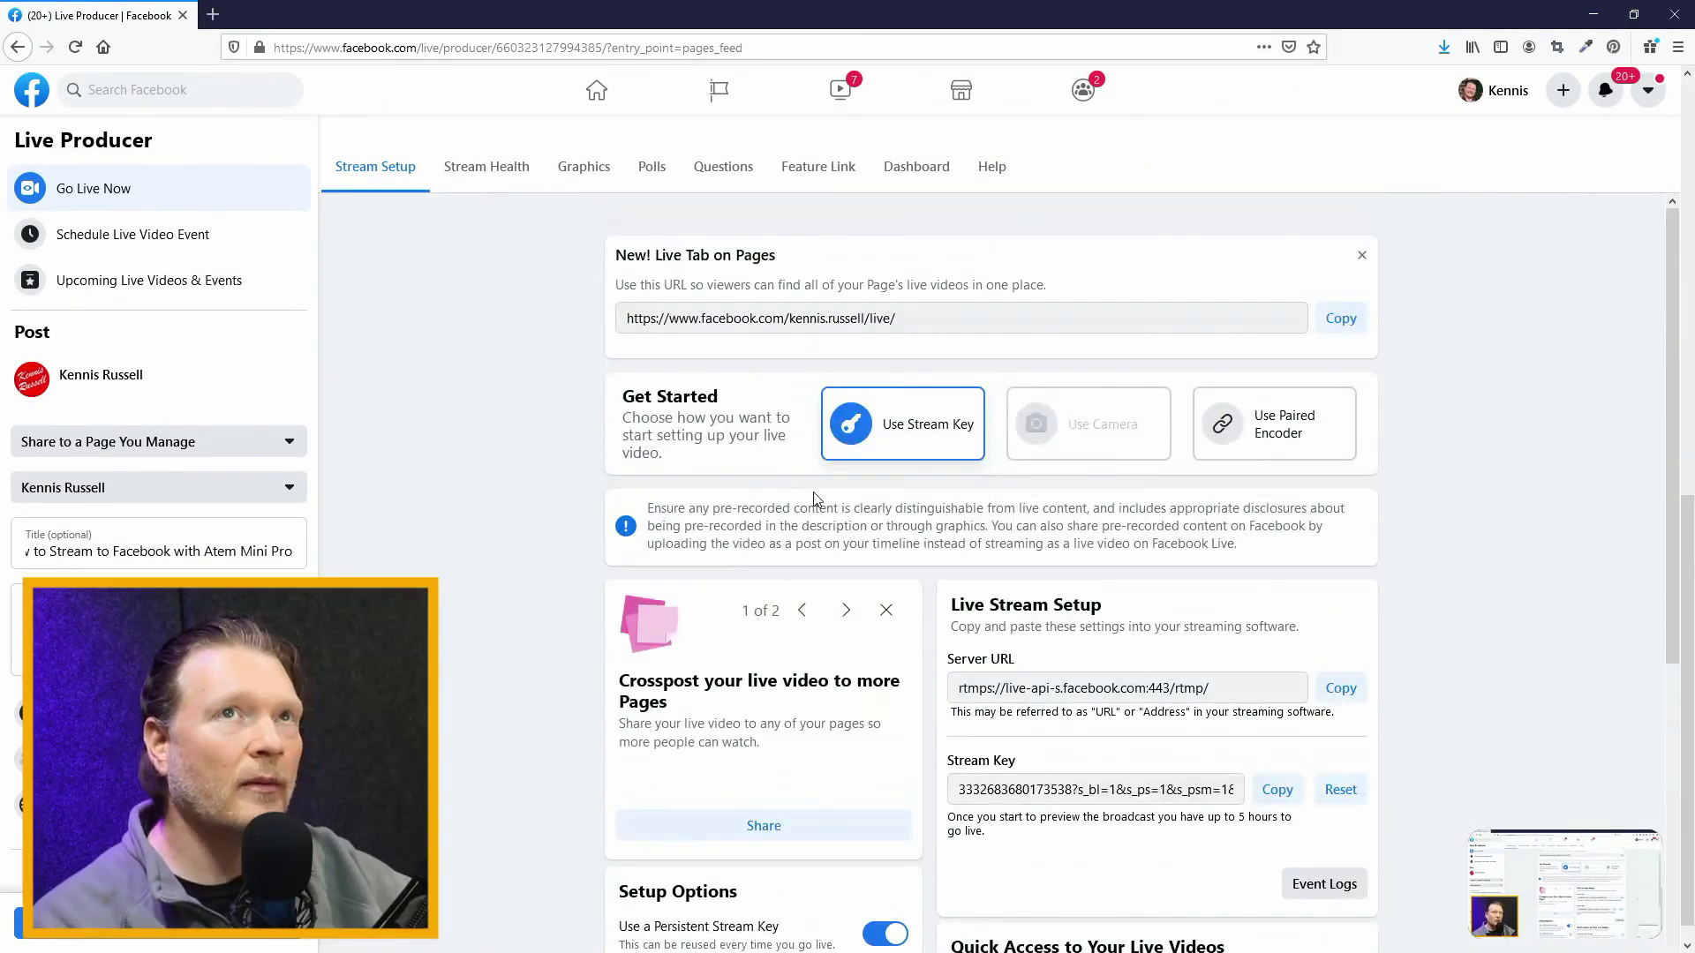
- Reload the Live Producer page and check the video preview and stream setup again
left_click(716, 48)
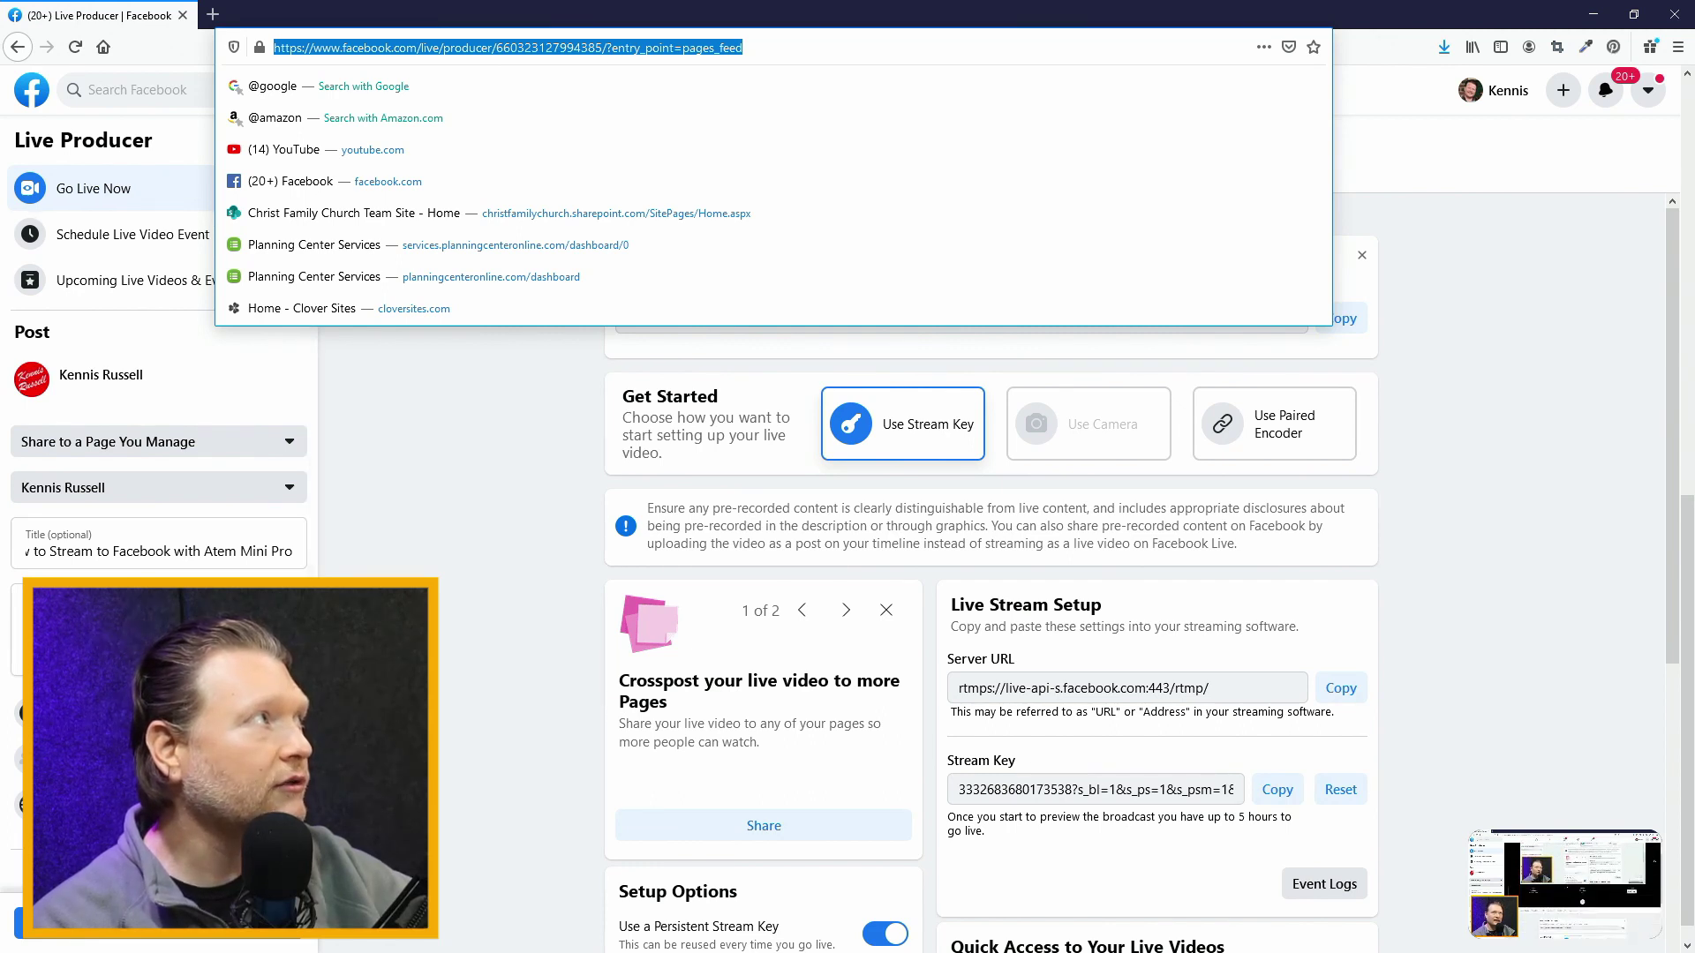
left_click(77, 49)
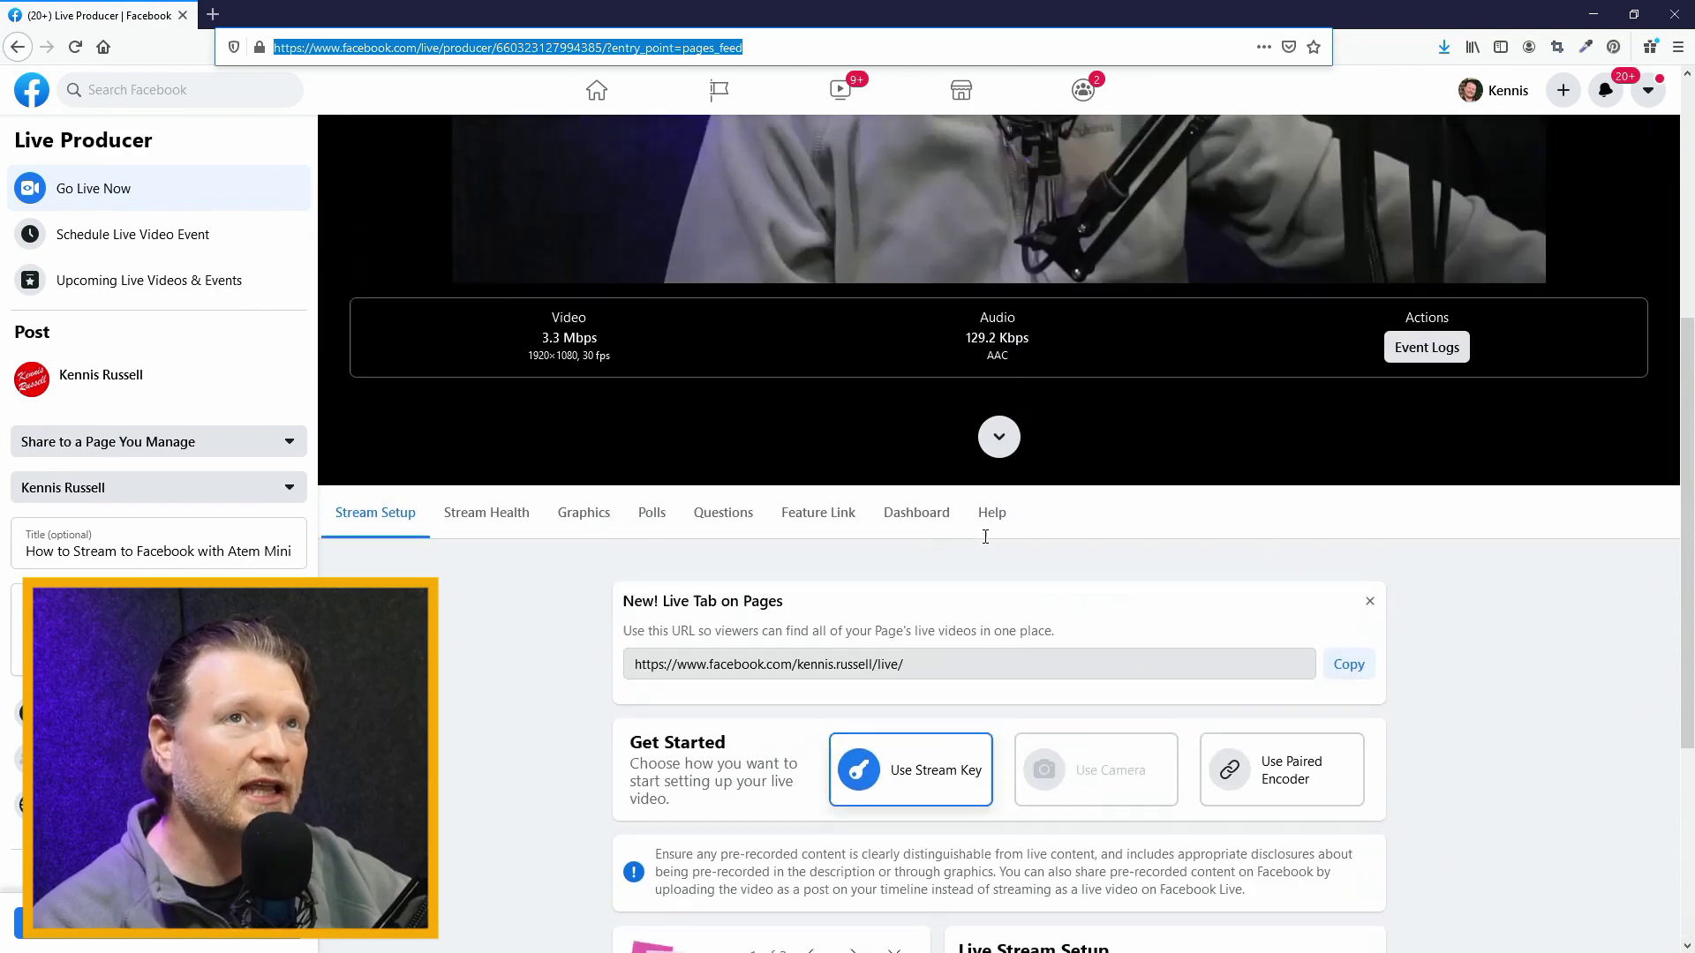
scroll(981, 534, "down", 9)
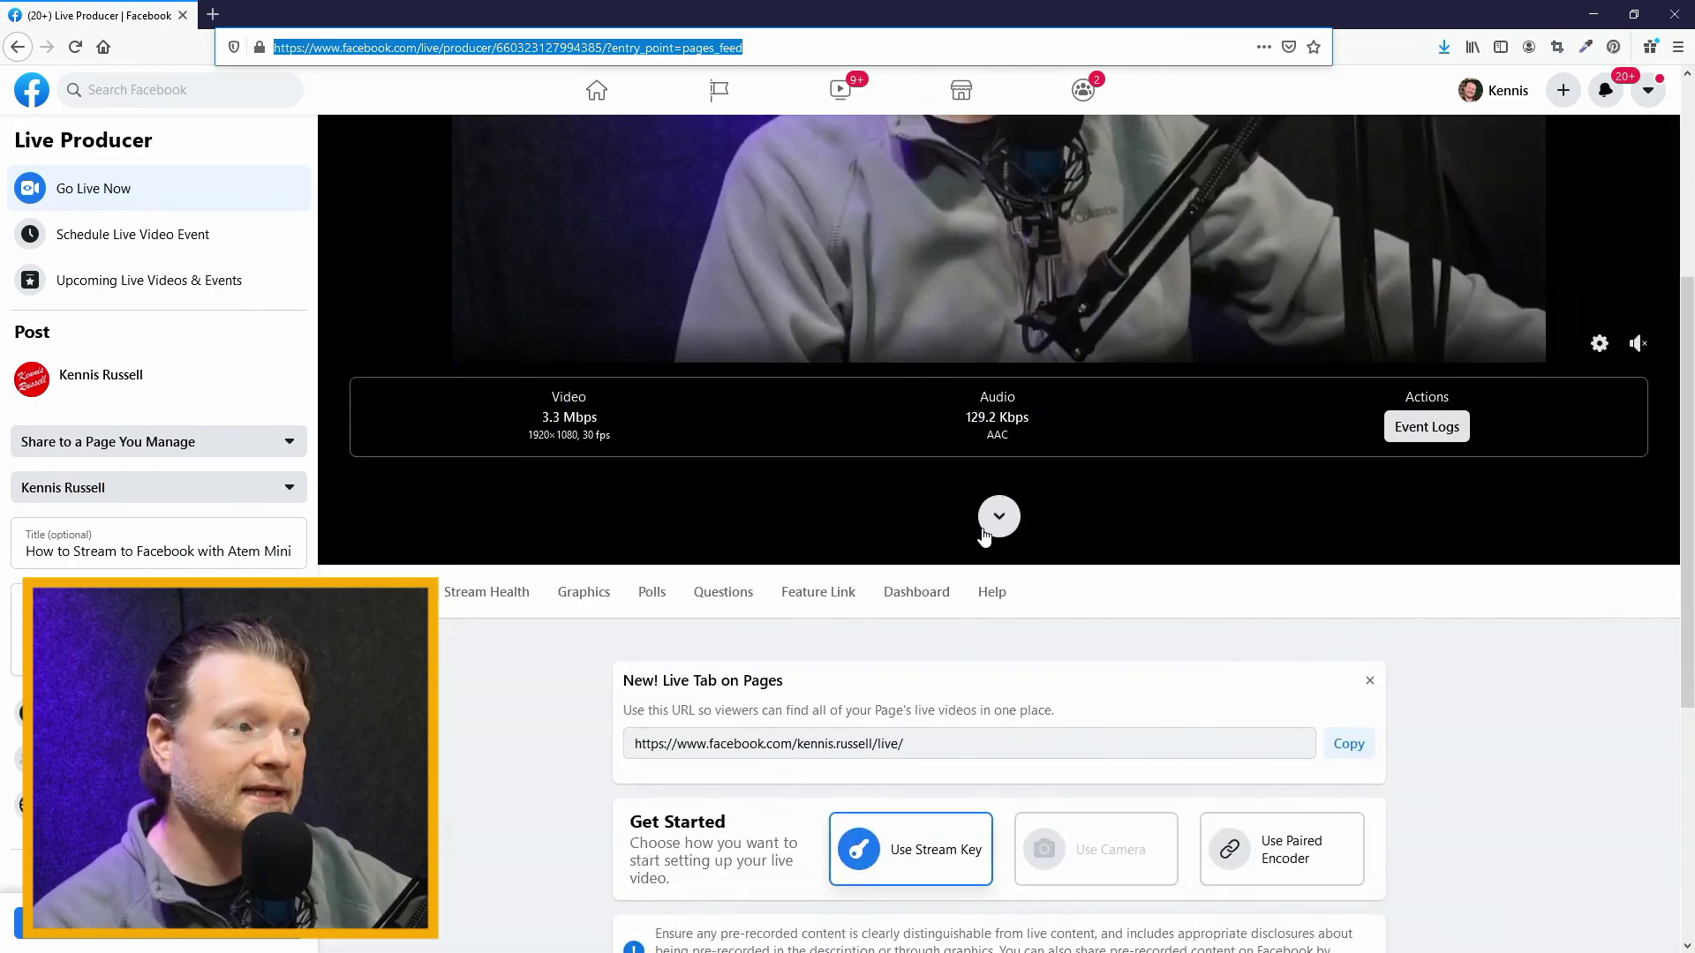